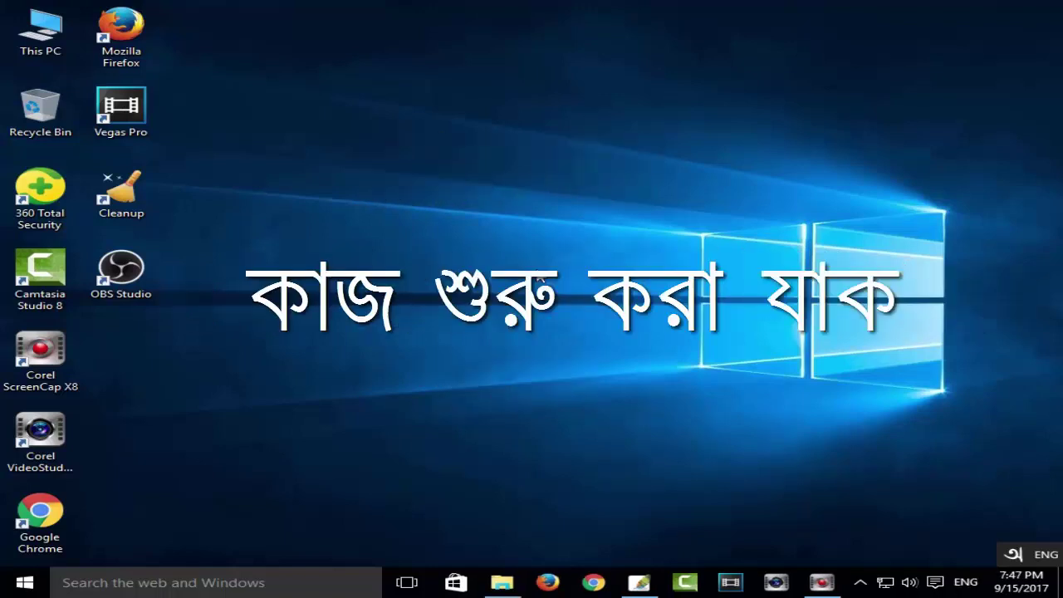
Step: Start Adobe Photoshop from its taskbar icon
{"action": "left_click", "coordinate": [640, 584]}
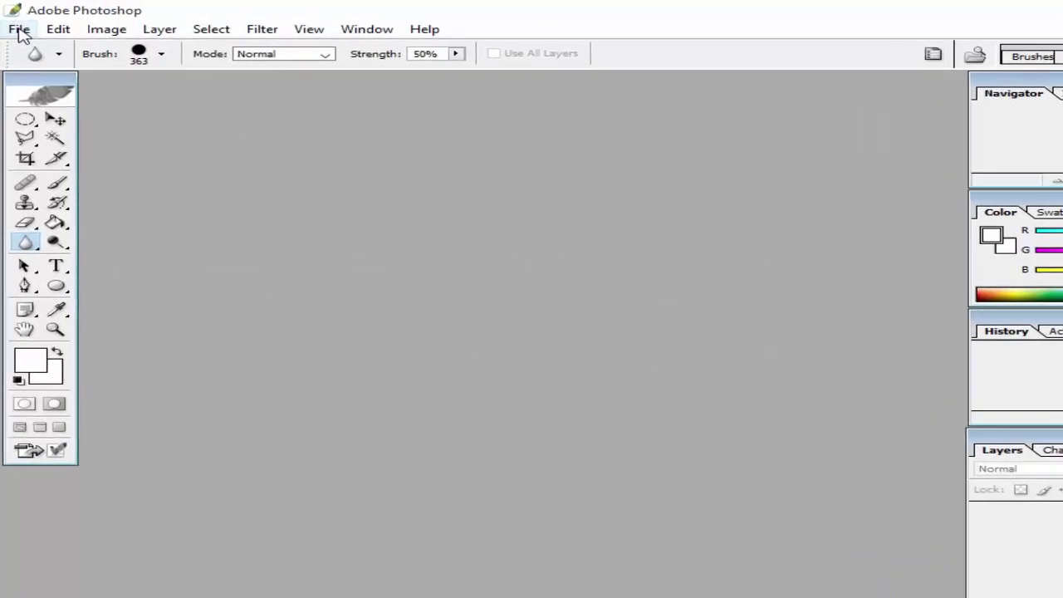
Step: Open the desk photo 04.png from the Programs folder
{"action": "left_click", "coordinate": [20, 30]}
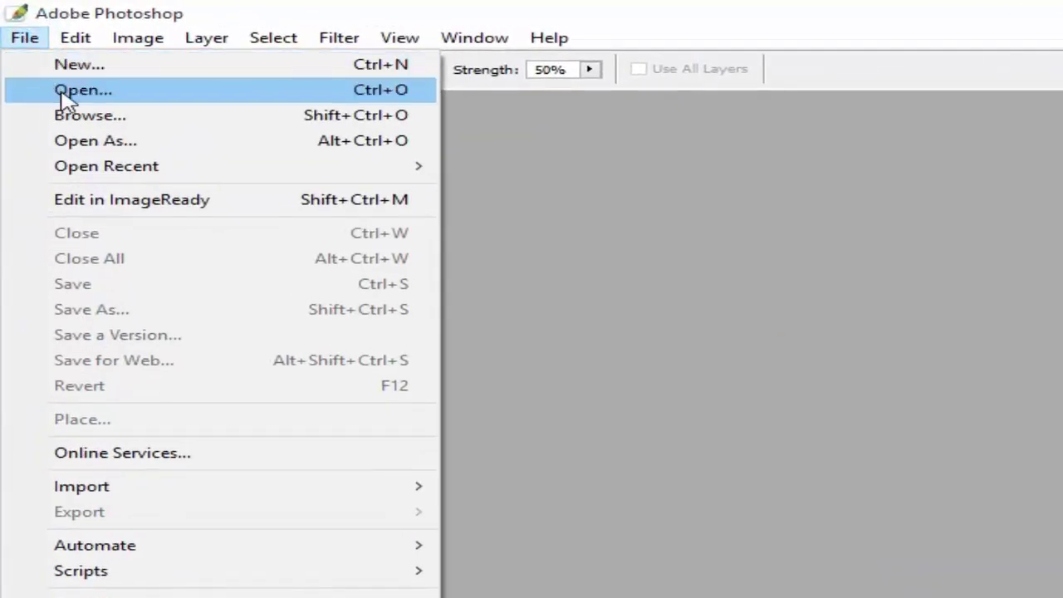
{"action": "left_click", "coordinate": [45, 71]}
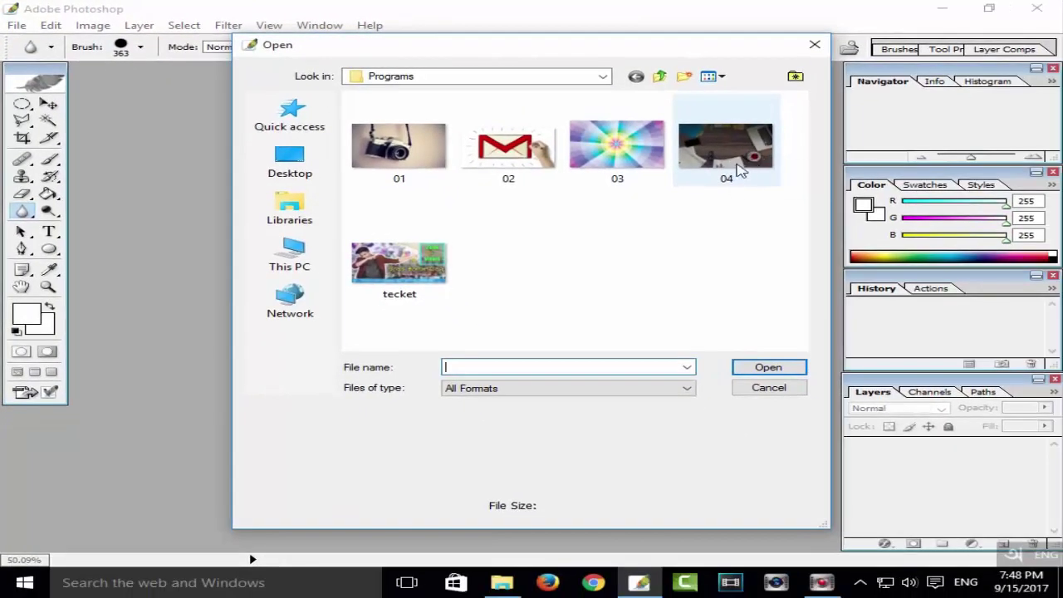
{"action": "left_click", "coordinate": [734, 163]}
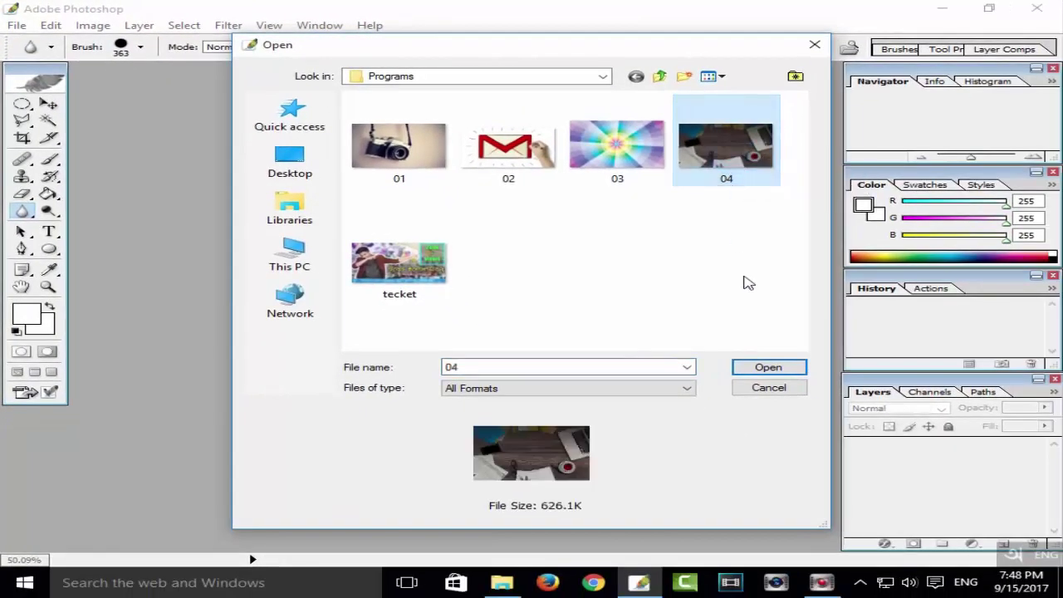
{"action": "left_click", "coordinate": [768, 368]}
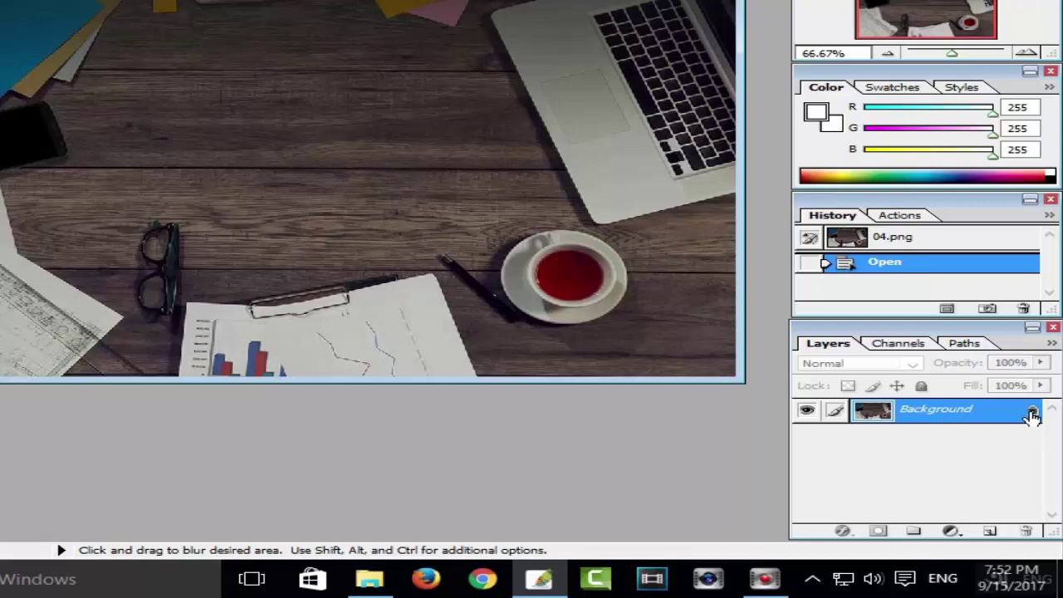
Step: Convert the Background into Layer 0 and maximize the document window
{"action": "double_click", "coordinate": [953, 415]}
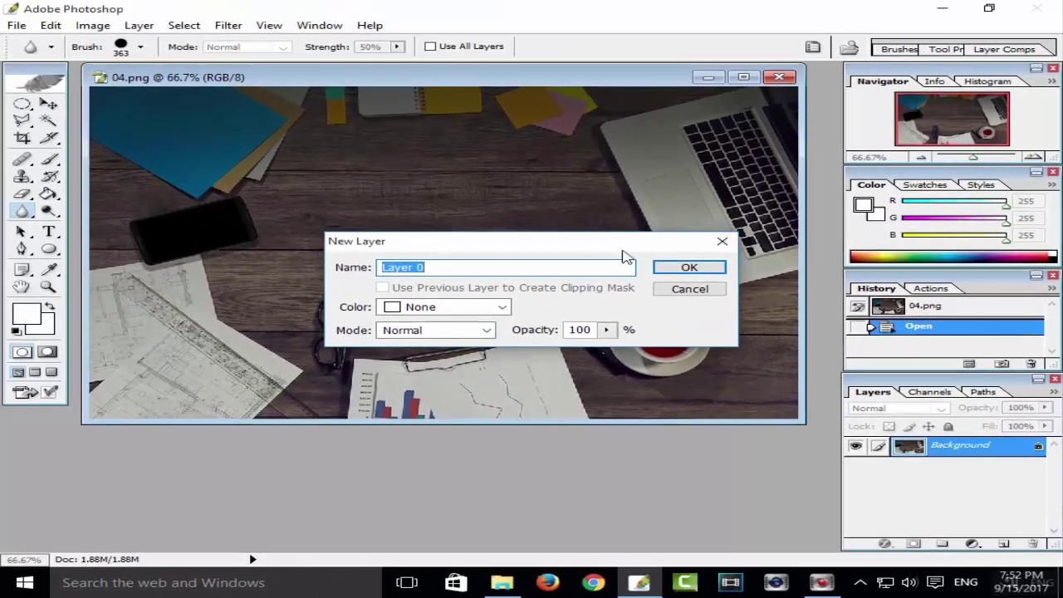
{"action": "left_click", "coordinate": [693, 267]}
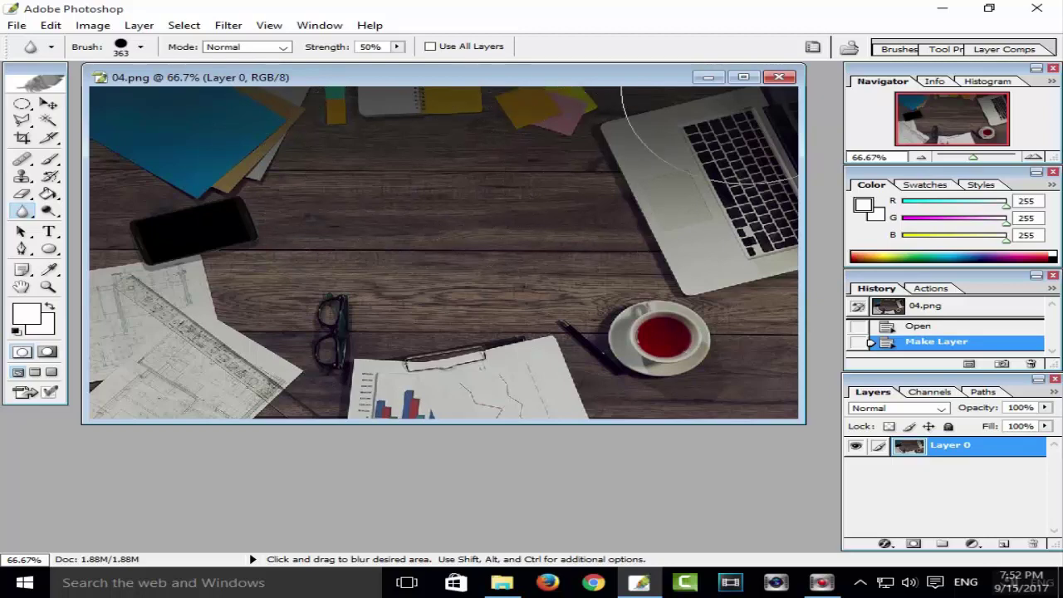
{"action": "left_click", "coordinate": [745, 77]}
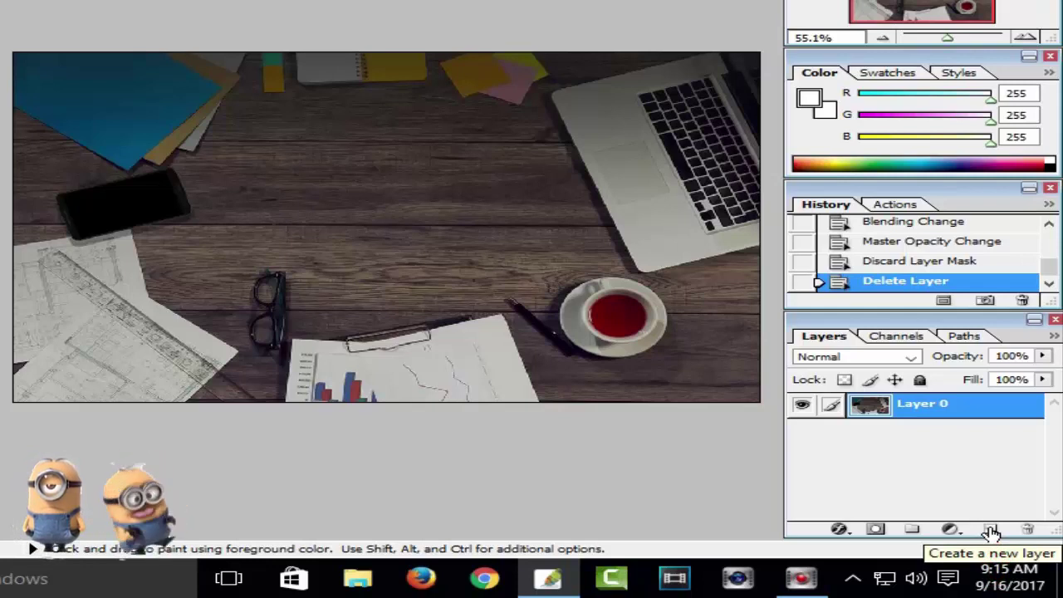
Step: Add empty Layer 1 and Layer 2 above Layer 0, leaving Layer 2 selected
{"action": "left_click", "coordinate": [991, 531]}
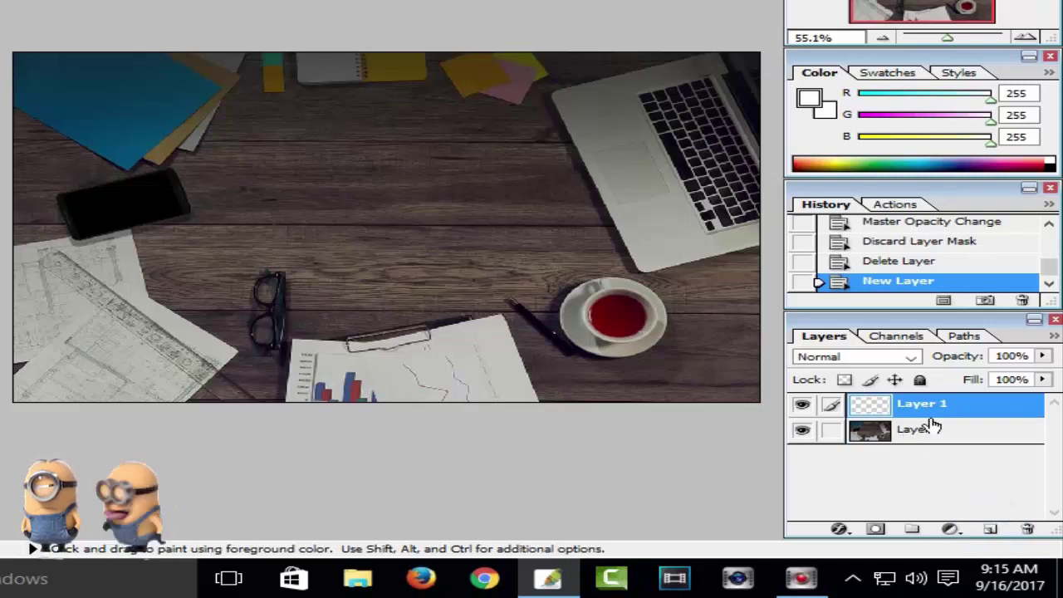
{"action": "left_click", "coordinate": [991, 531]}
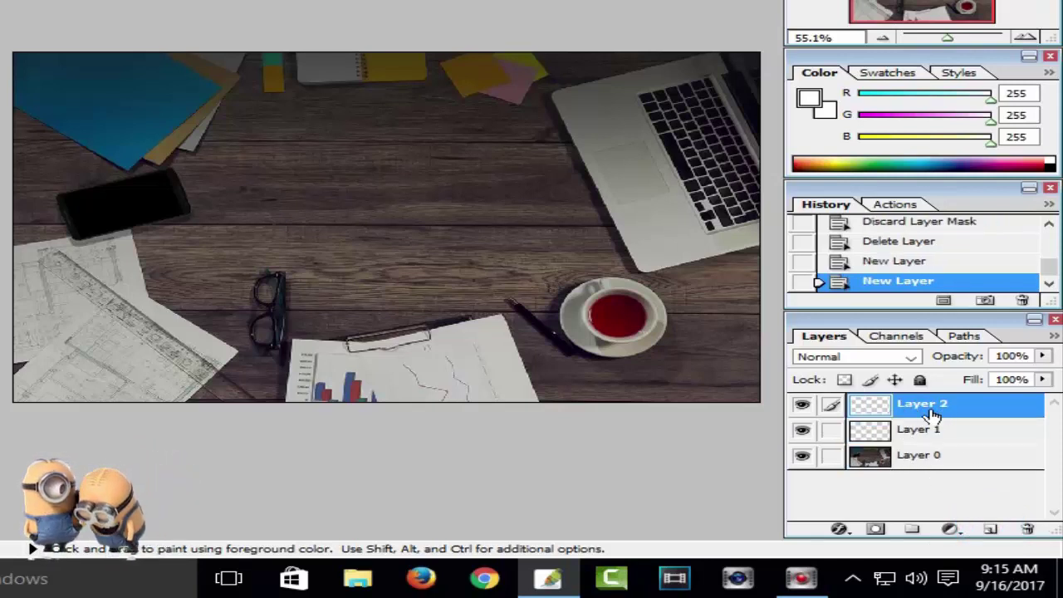
{"action": "left_click", "coordinate": [922, 463]}
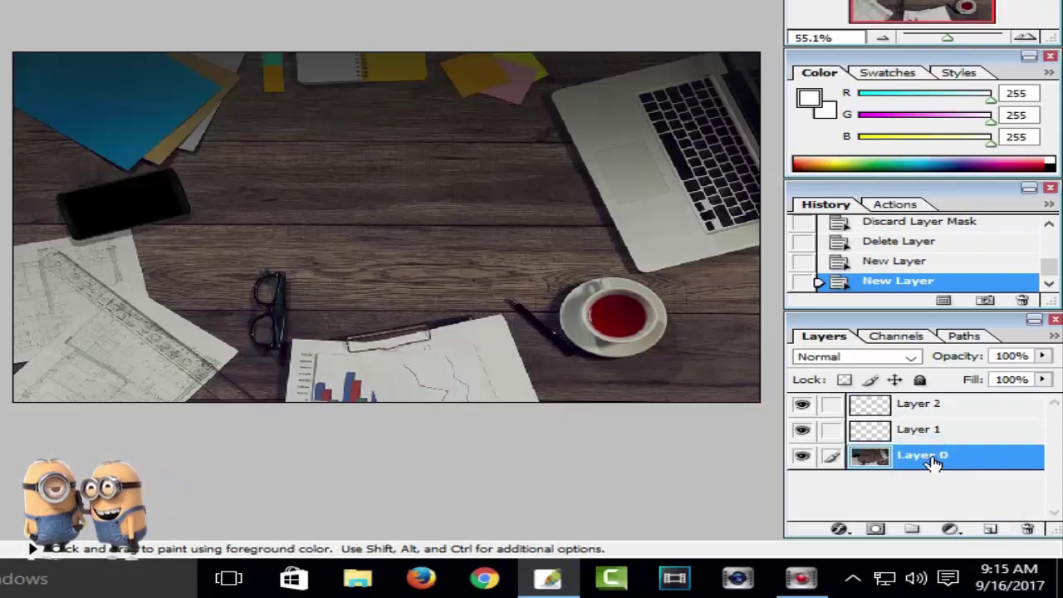
{"action": "left_click", "coordinate": [924, 439]}
{"action": "left_click", "coordinate": [922, 411]}
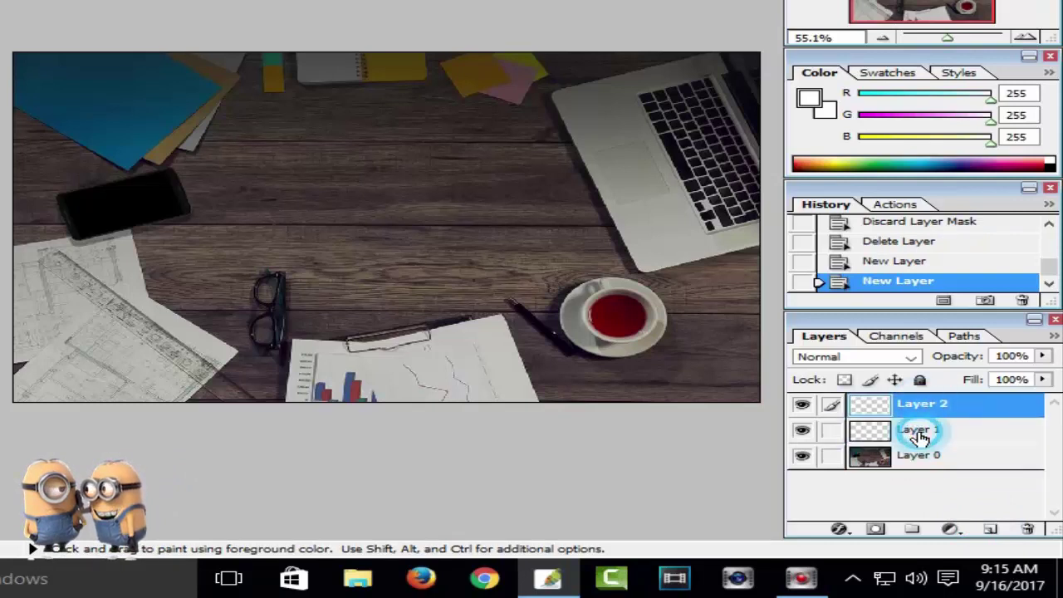
{"action": "left_click", "coordinate": [922, 407]}
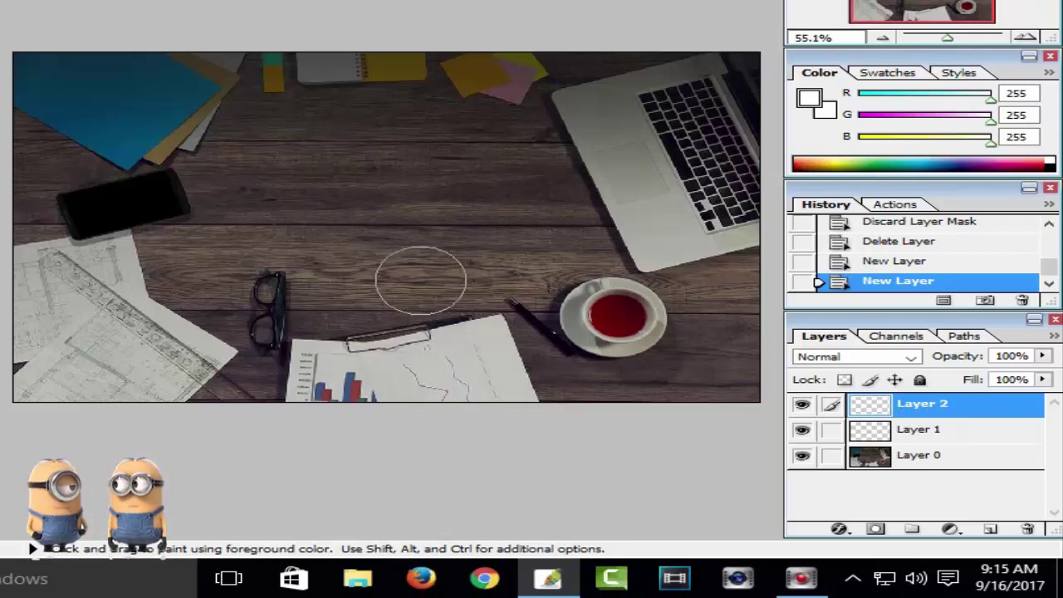
Step: Paint a large soft white patch on Layer 2 and move it below Layer 1
{"action": "mouse_move", "coordinate": [420, 280]}
{"action": "left_mouse_down"}
{"action": "mouse_move", "coordinate": [471, 262]}
{"action": "mouse_move", "coordinate": [373, 261]}
{"action": "left_mouse_up"}
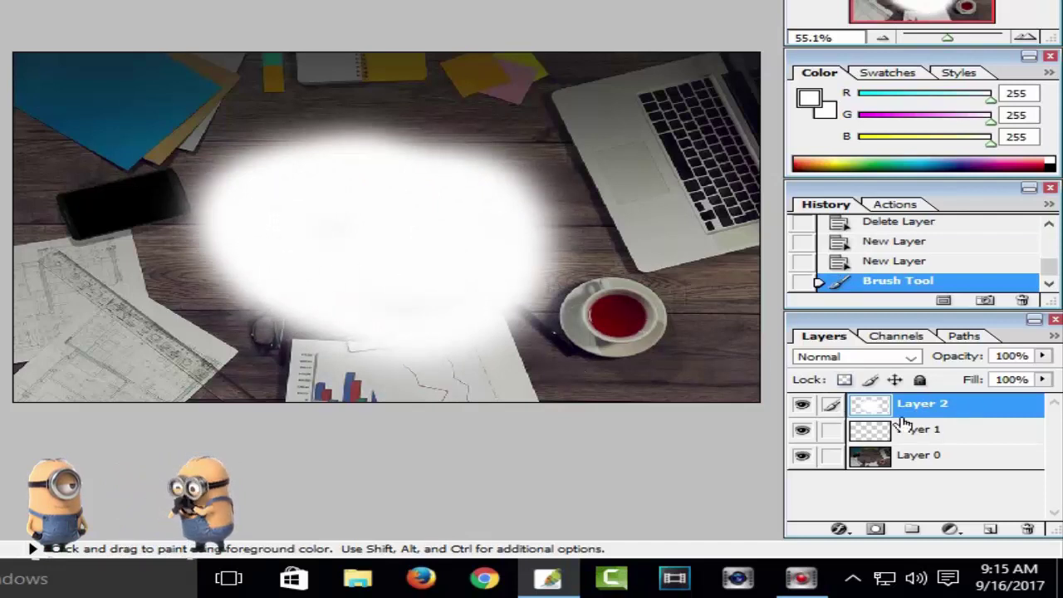
{"action": "left_click", "coordinate": [898, 456]}
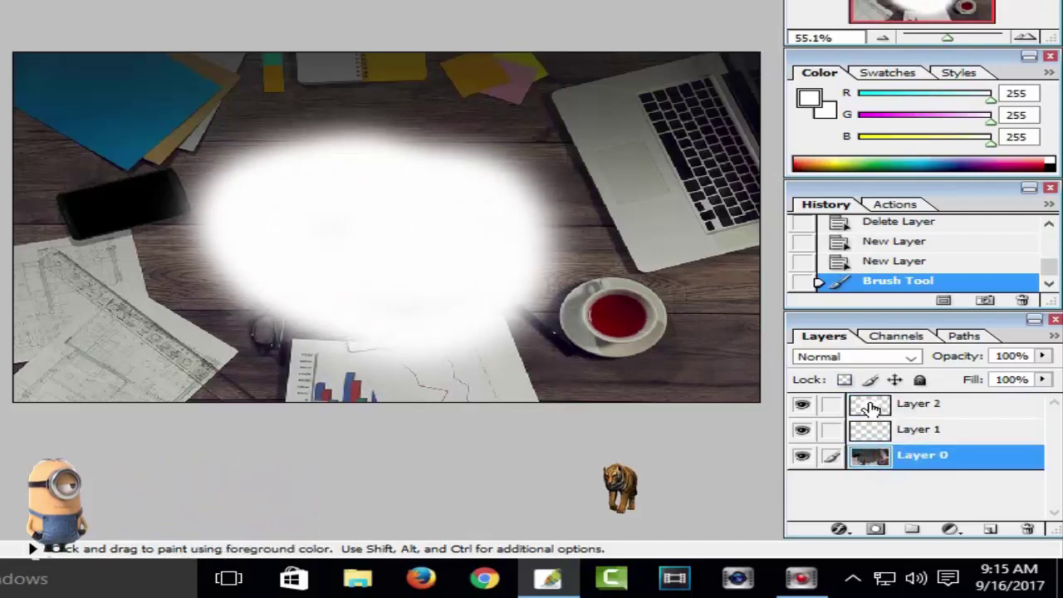
{"action": "left_click", "coordinate": [924, 407]}
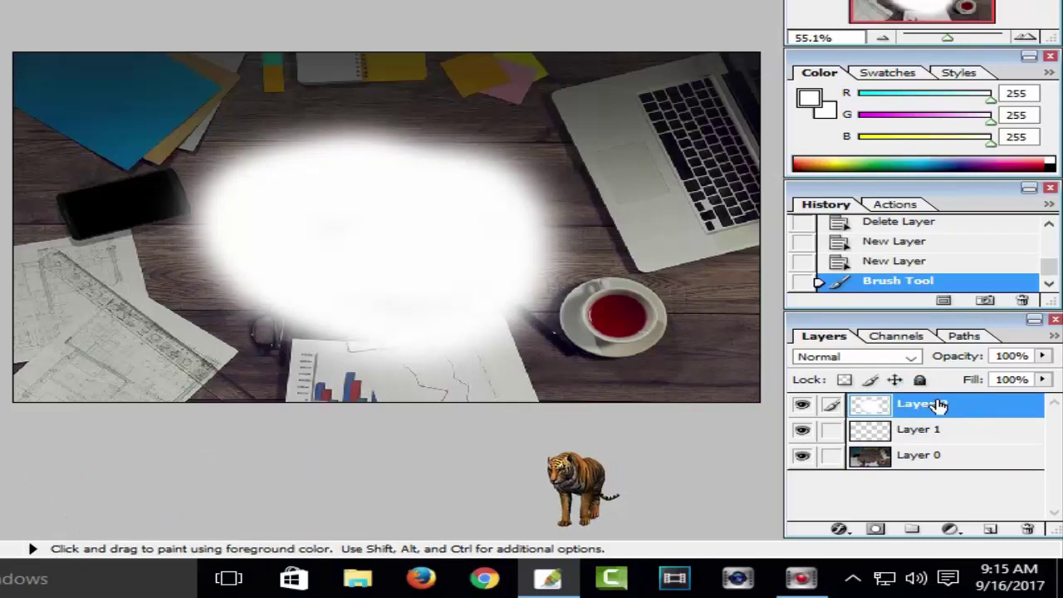
{"action": "mouse_move", "coordinate": [934, 407]}
{"action": "left_mouse_down"}
{"action": "mouse_move", "coordinate": [933, 472]}
{"action": "mouse_move", "coordinate": [918, 420]}
{"action": "left_mouse_up"}
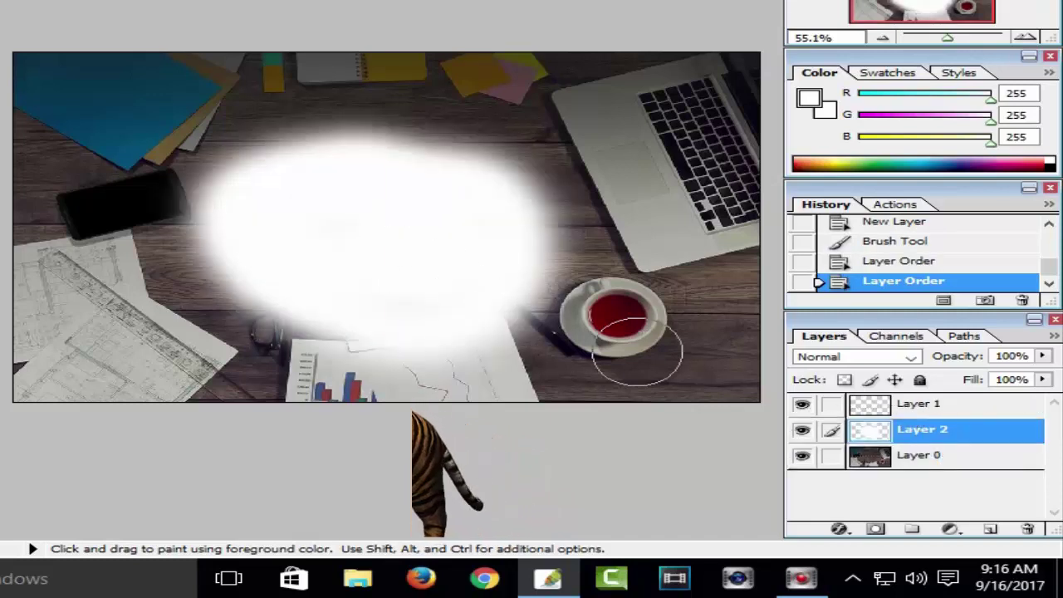
Step: Delete the painted Layer 2, then toggle Layer 0's visibility off and back on
{"action": "left_click", "coordinate": [1026, 529]}
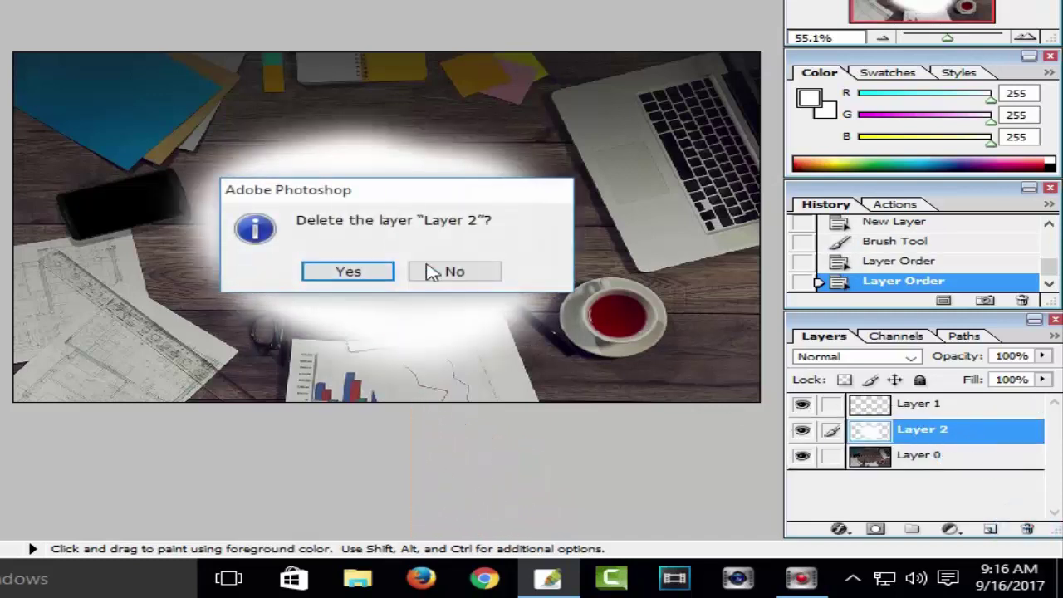
{"action": "left_click", "coordinate": [370, 274]}
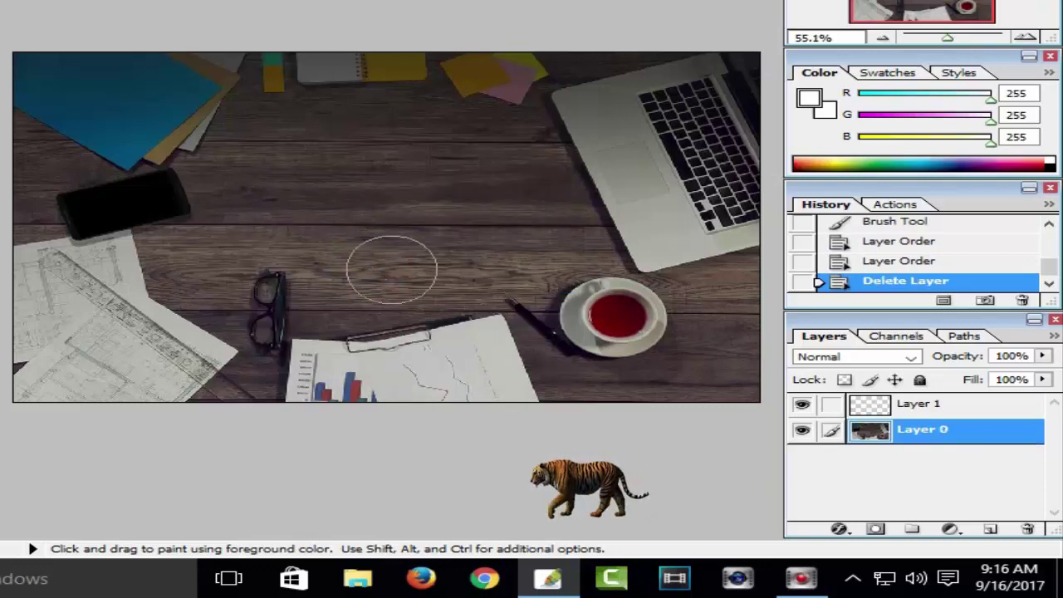
{"action": "left_click", "coordinate": [955, 407]}
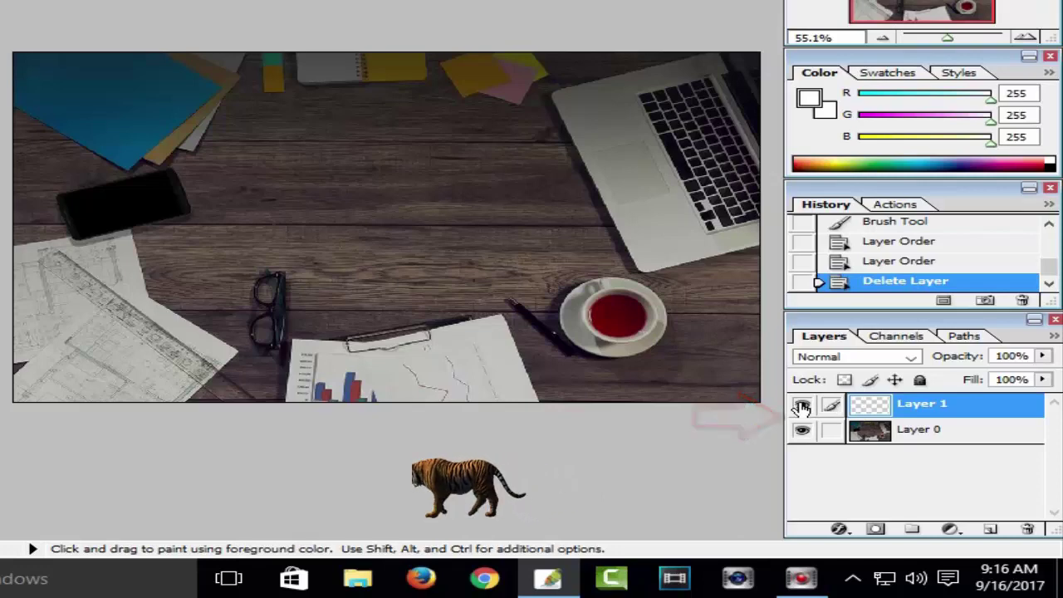
{"action": "left_click", "coordinate": [803, 431]}
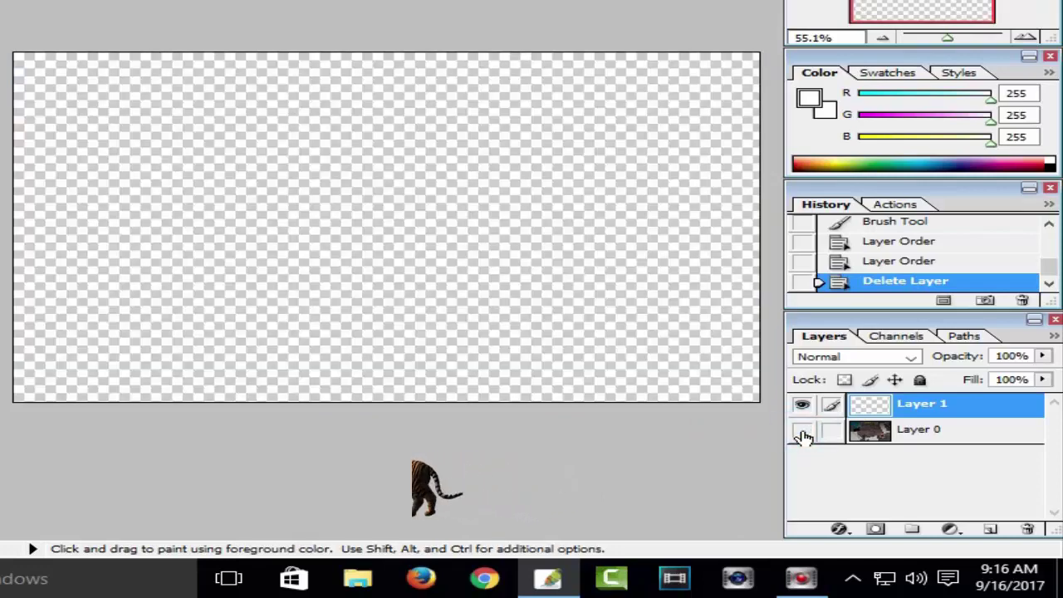
{"action": "left_click", "coordinate": [802, 431]}
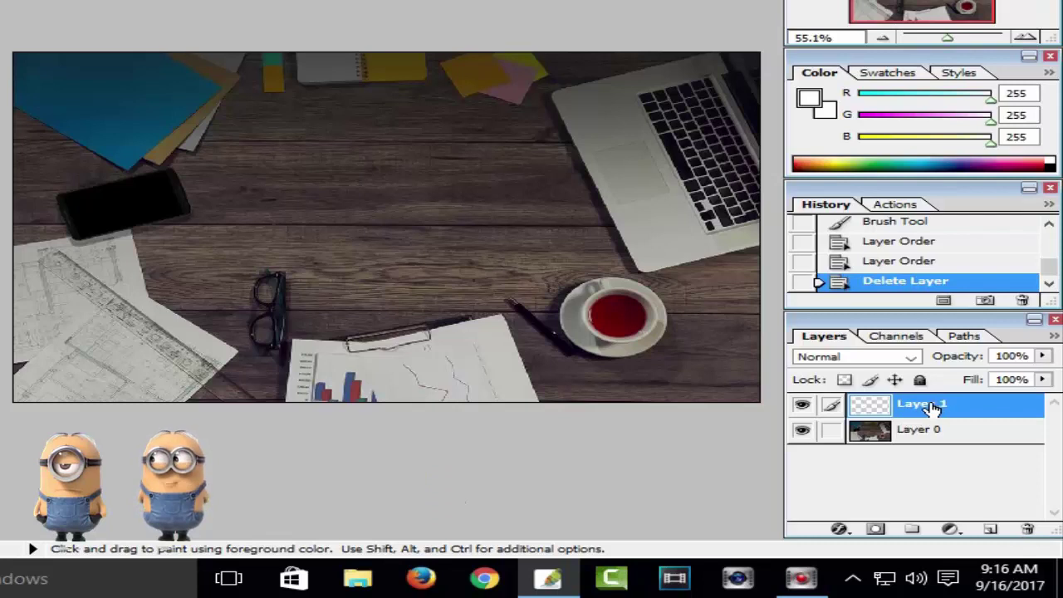
Step: Delete the empty Layer 1, confirming the prompt
{"action": "left_click", "coordinate": [922, 433]}
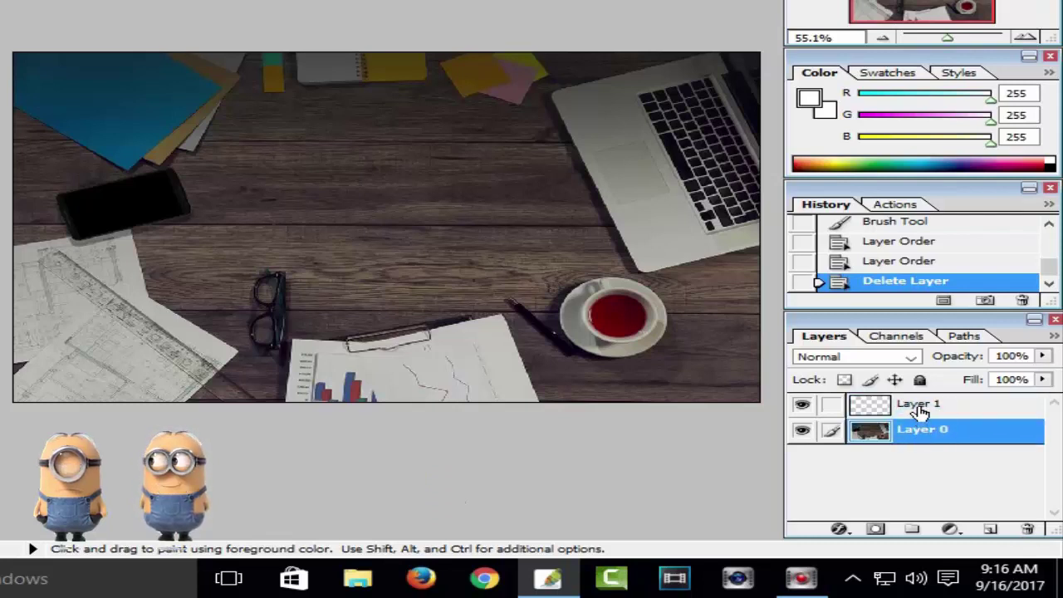
{"action": "left_click", "coordinate": [920, 407]}
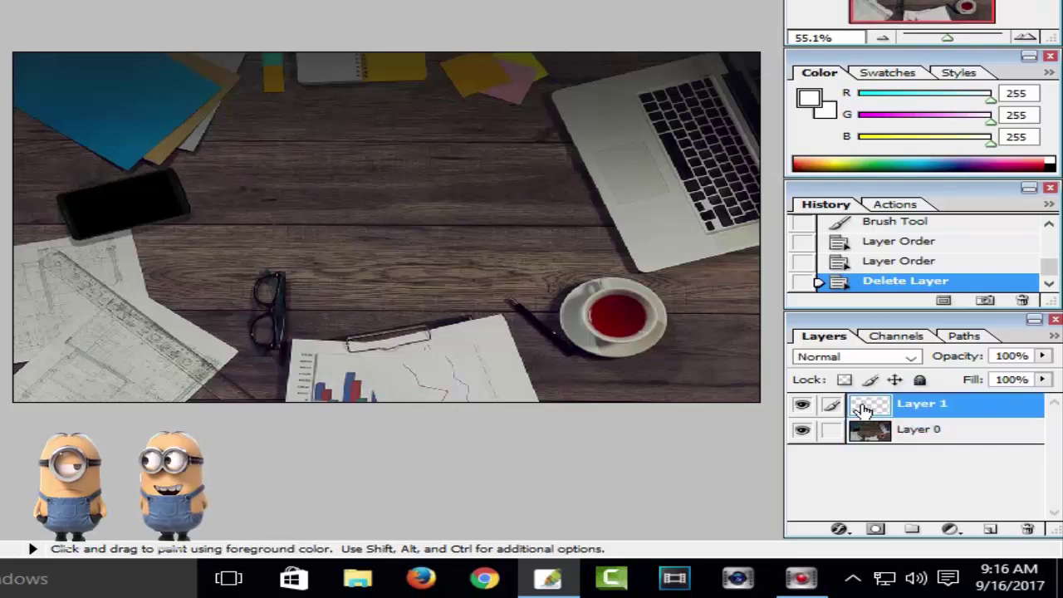
{"action": "left_click", "coordinate": [1026, 528]}
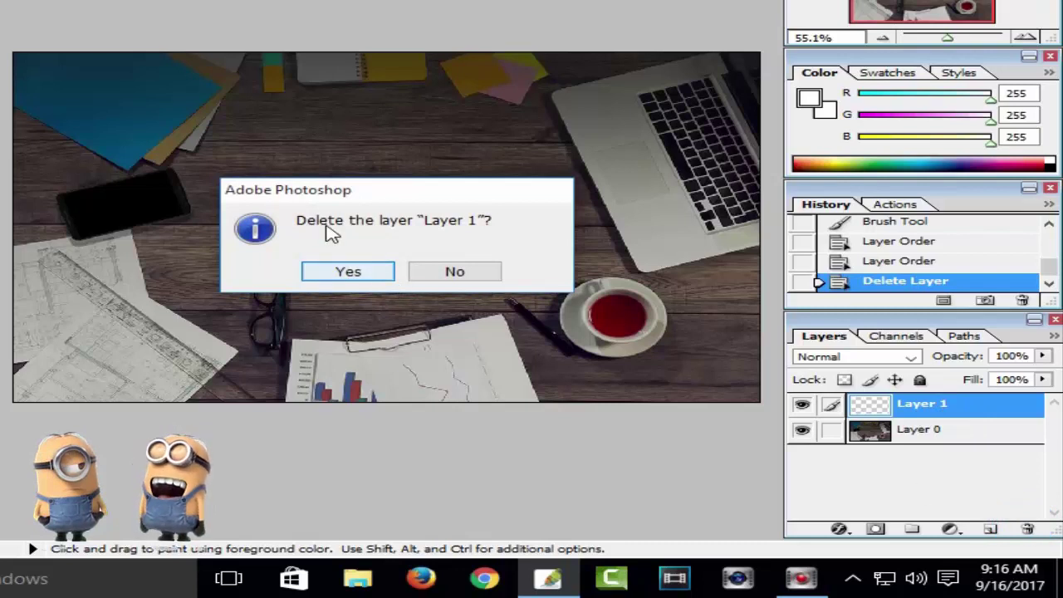
{"action": "left_click_drag", "start_coordinate": [370, 191], "coordinate": [384, 166]}
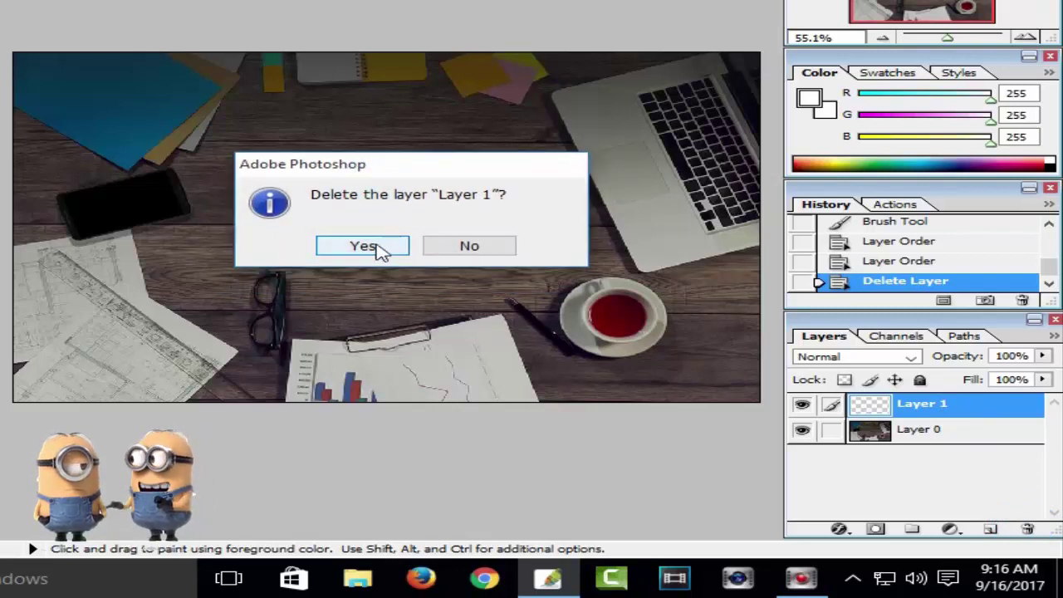
{"action": "left_click", "coordinate": [366, 248]}
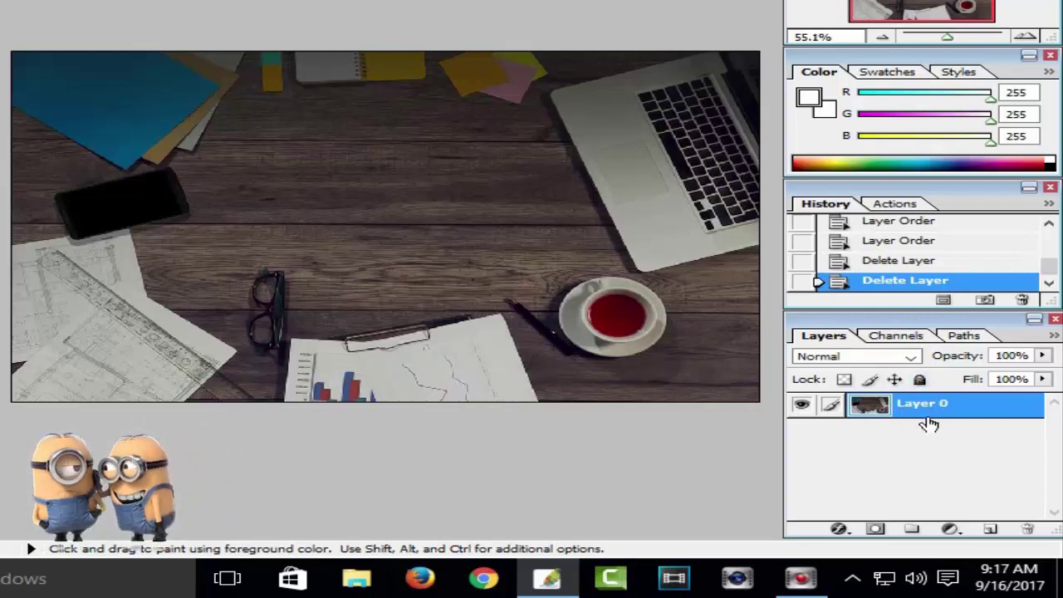
Step: Create and delete layer group Set 1, then bring up the fill and adjustment layer list
{"action": "left_click", "coordinate": [911, 531]}
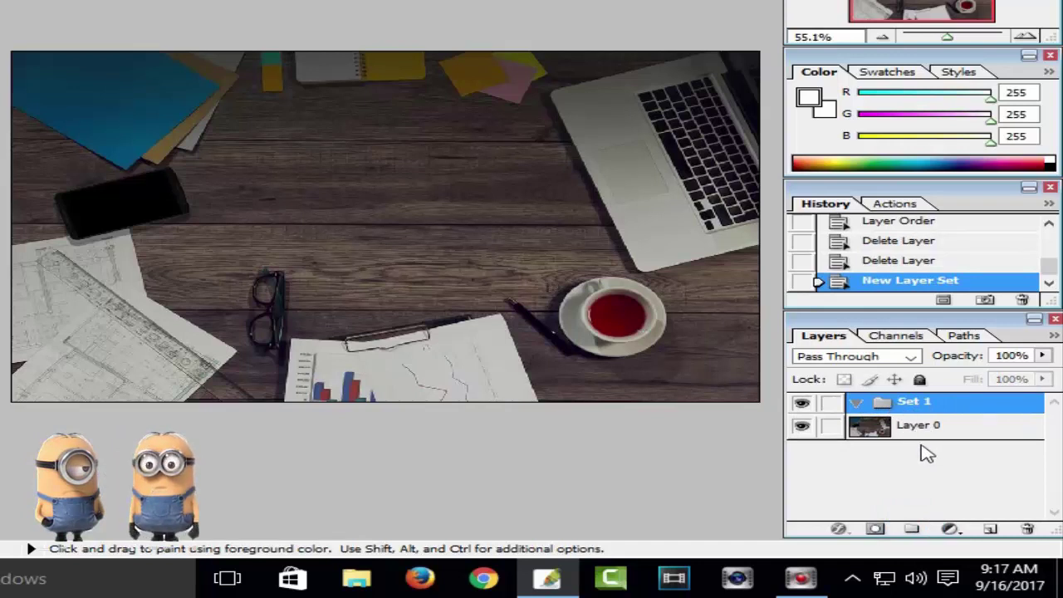
{"action": "left_click", "coordinate": [804, 402]}
{"action": "key", "text": "Delete"}
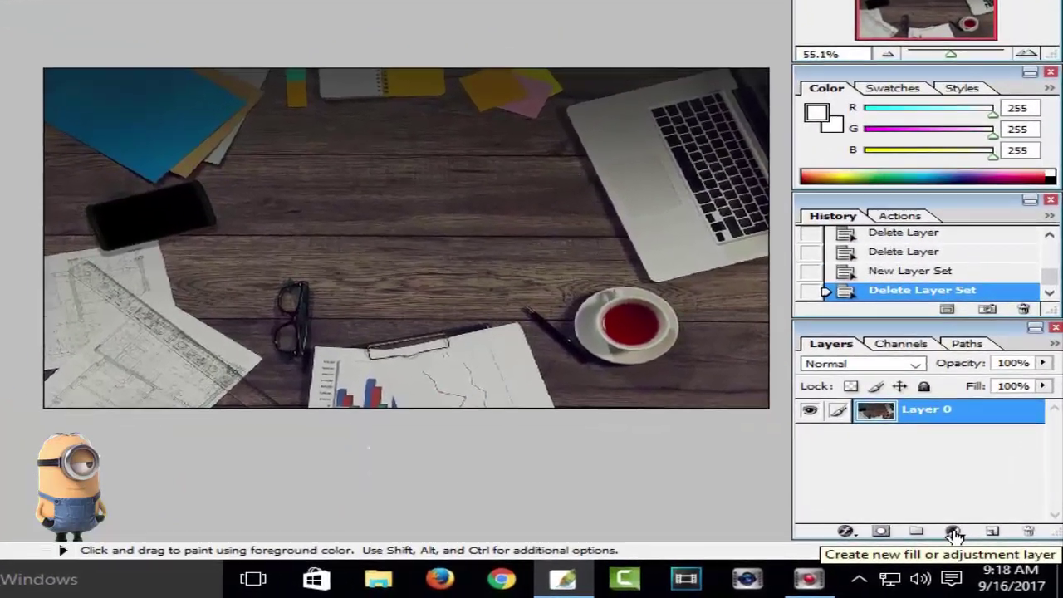
{"action": "left_click", "coordinate": [973, 543]}
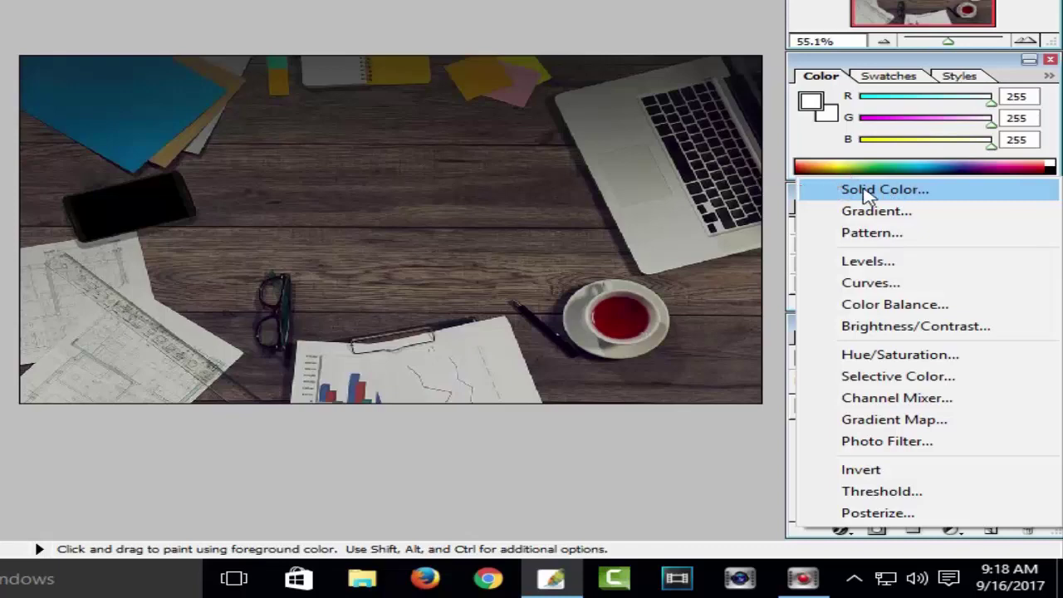
Step: Add a Solid Color fill layer set to a bright, fully saturated blue
{"action": "left_click", "coordinate": [867, 192]}
{"action": "mouse_move", "coordinate": [536, 171]}
{"action": "left_mouse_down"}
{"action": "mouse_move", "coordinate": [563, 169]}
{"action": "mouse_move", "coordinate": [557, 208]}
{"action": "left_mouse_up"}
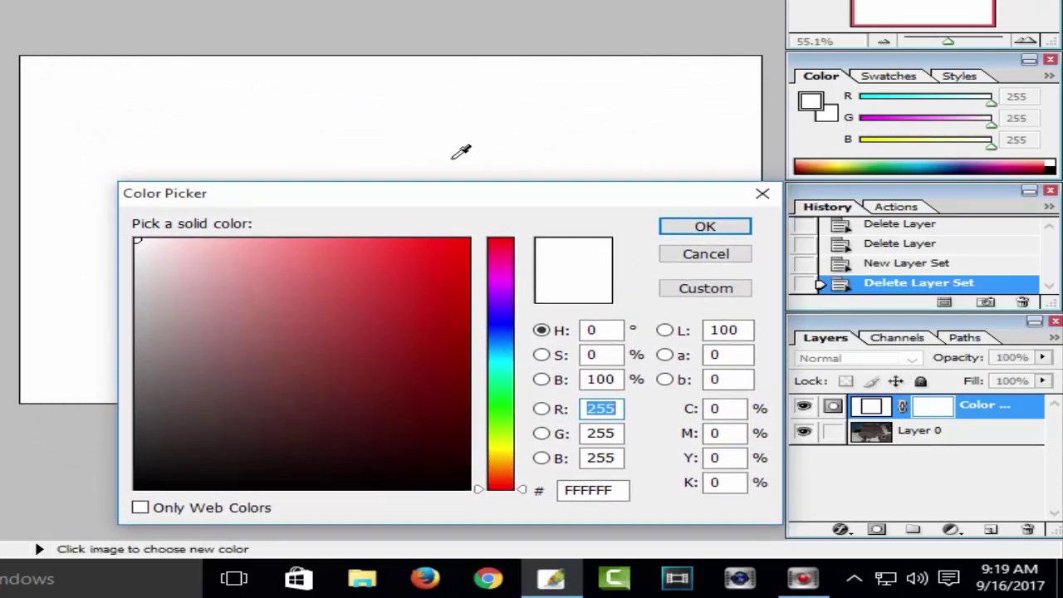
{"action": "left_click_drag", "start_coordinate": [477, 201], "coordinate": [428, 232]}
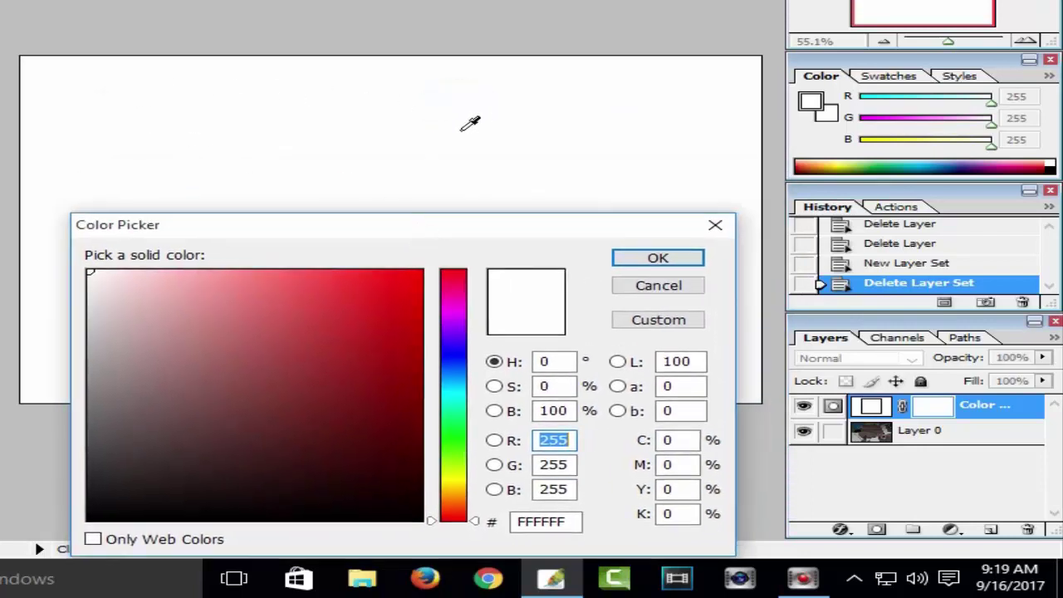
{"action": "left_click_drag", "start_coordinate": [397, 277], "coordinate": [430, 276]}
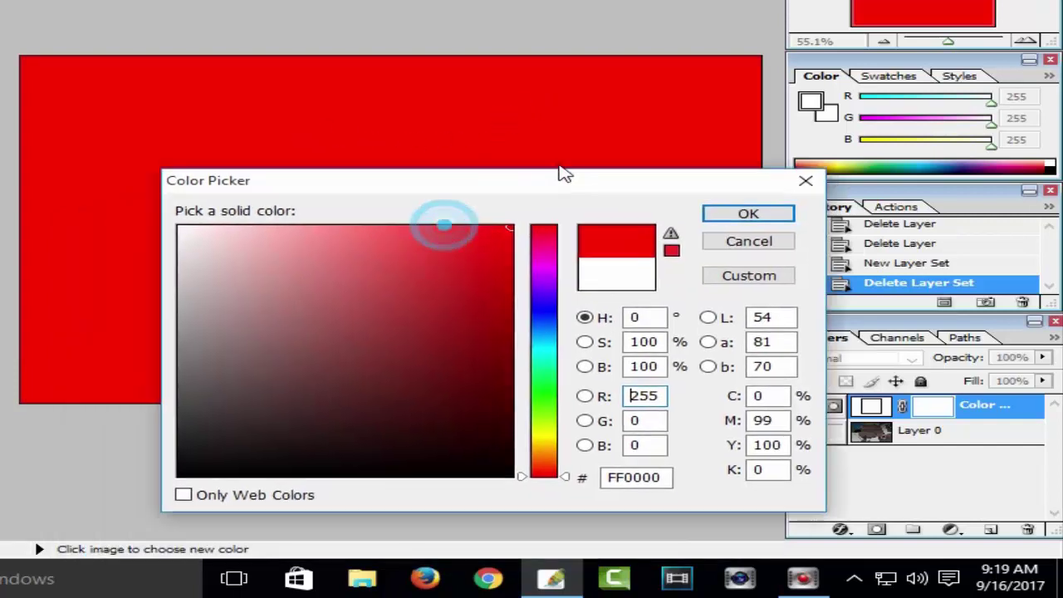
{"action": "left_click_drag", "start_coordinate": [451, 231], "coordinate": [576, 160]}
{"action": "mouse_move", "coordinate": [503, 226]}
{"action": "left_mouse_down"}
{"action": "mouse_move", "coordinate": [536, 245]}
{"action": "mouse_move", "coordinate": [545, 207]}
{"action": "left_mouse_up"}
{"action": "left_click_drag", "start_coordinate": [574, 275], "coordinate": [586, 294]}
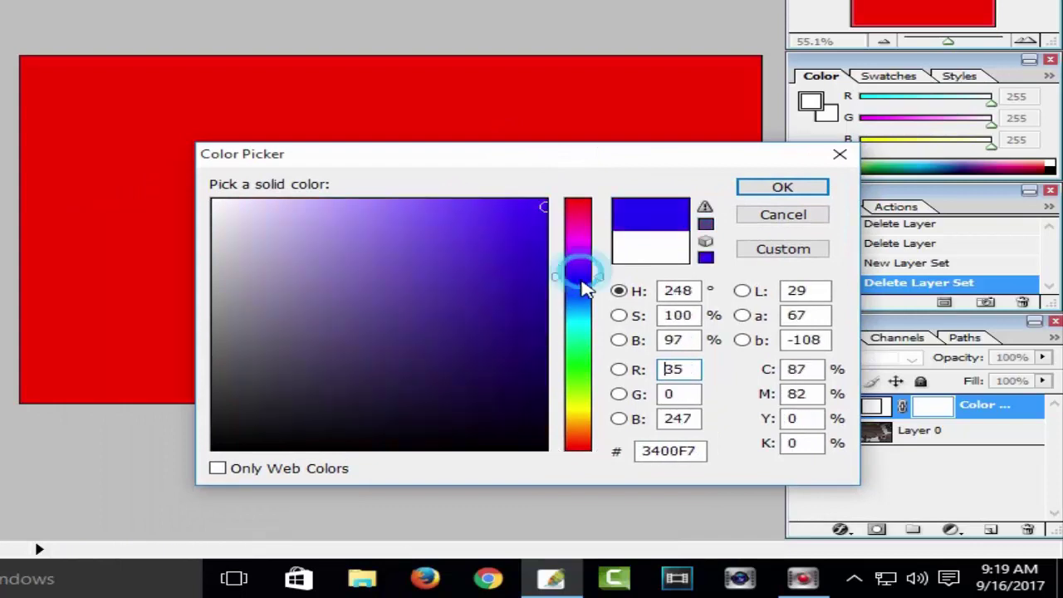
{"action": "left_click", "coordinate": [547, 200]}
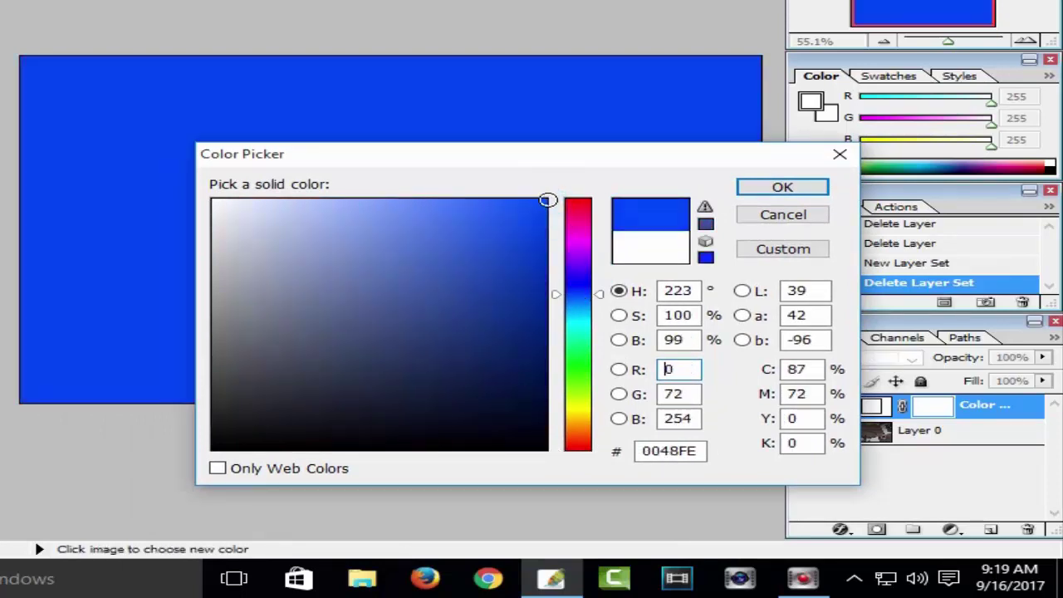
{"action": "left_click", "coordinate": [797, 189]}
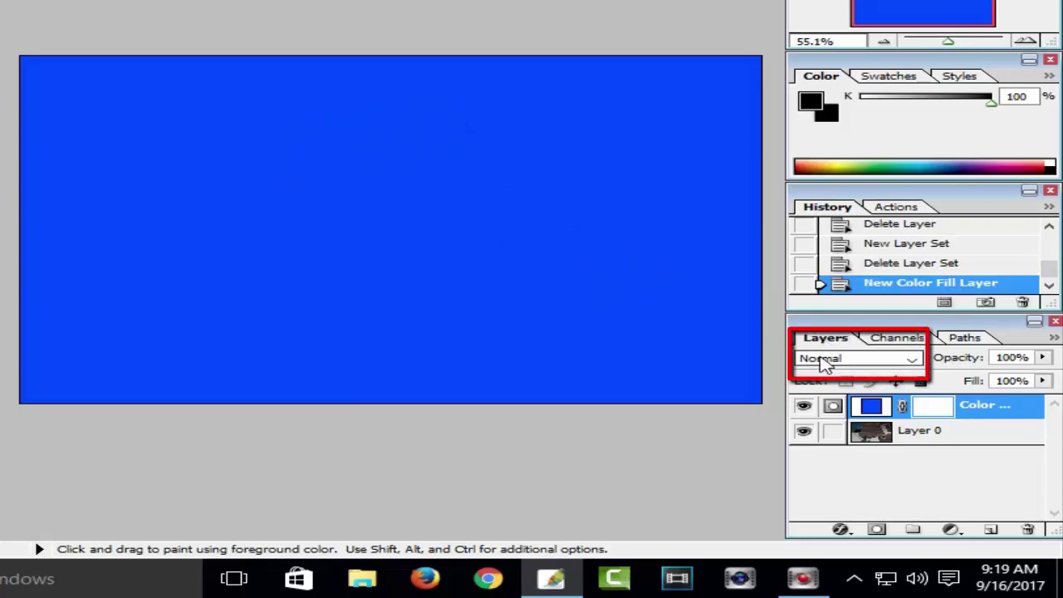
Step: Try Soft Light, Hard Light, Darken, Multiply and the burn blend modes on the blue fill
{"action": "left_click", "coordinate": [912, 360]}
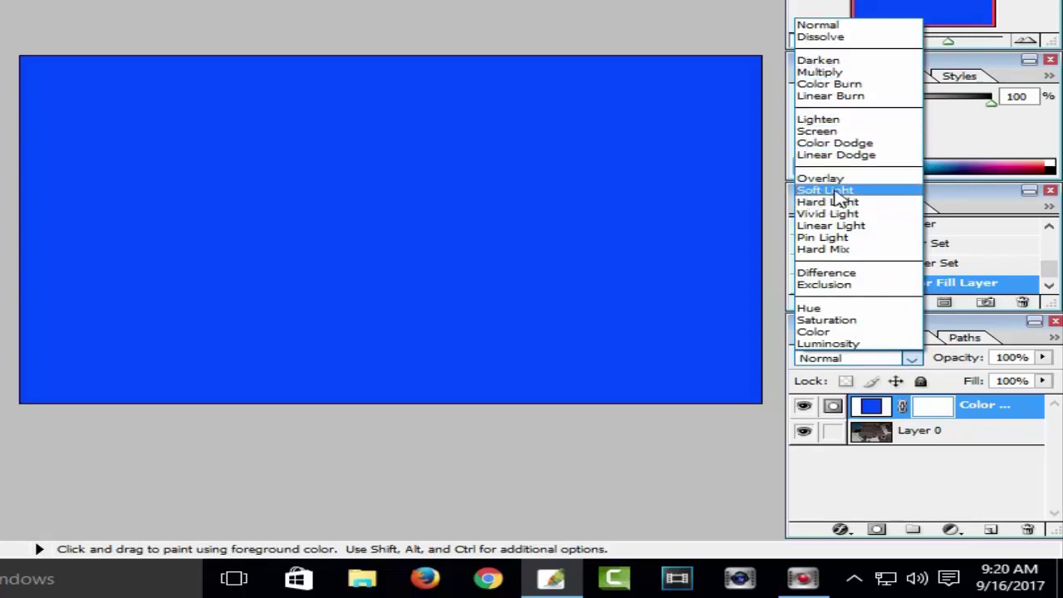
{"action": "left_click", "coordinate": [839, 197]}
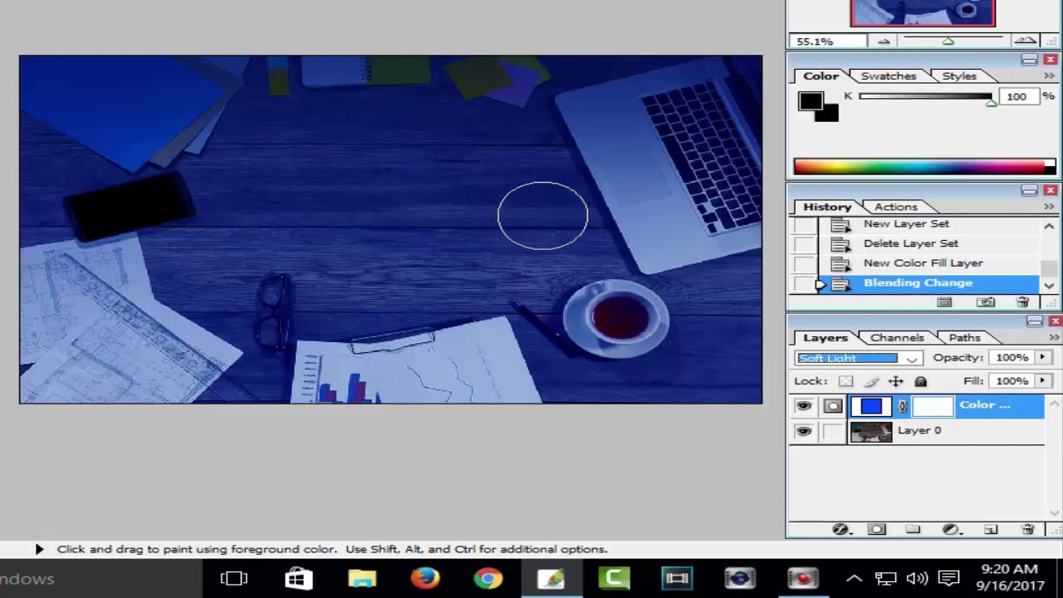
{"action": "left_click", "coordinate": [912, 358]}
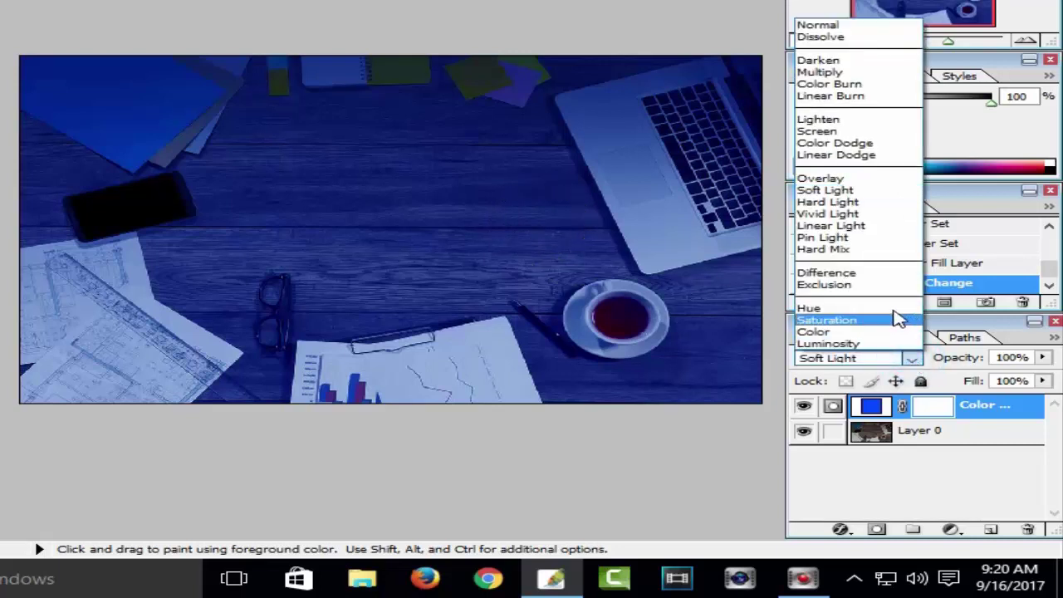
{"action": "left_click", "coordinate": [848, 205]}
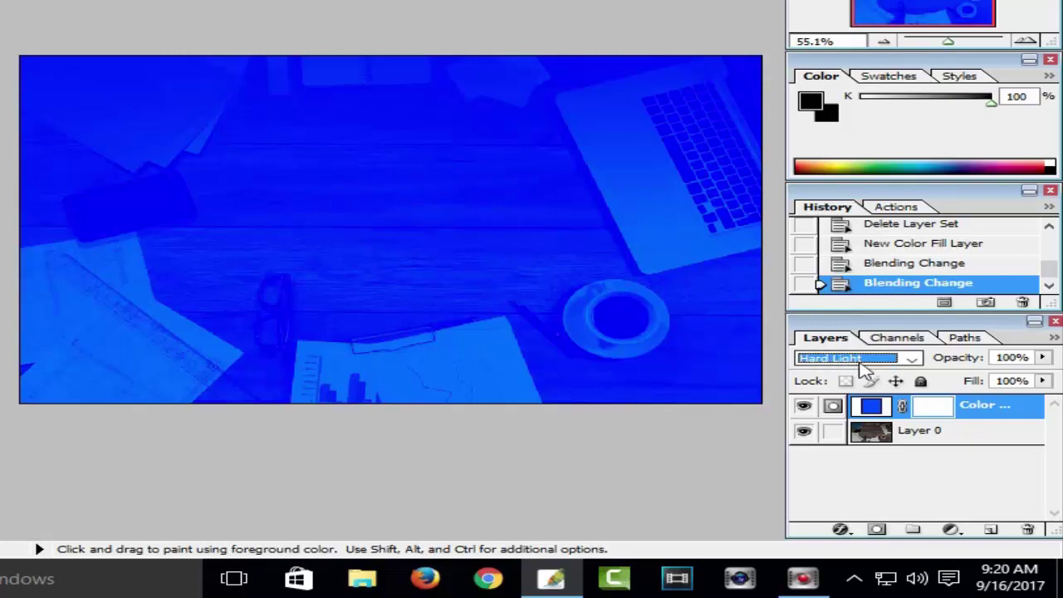
{"action": "left_click", "coordinate": [913, 362]}
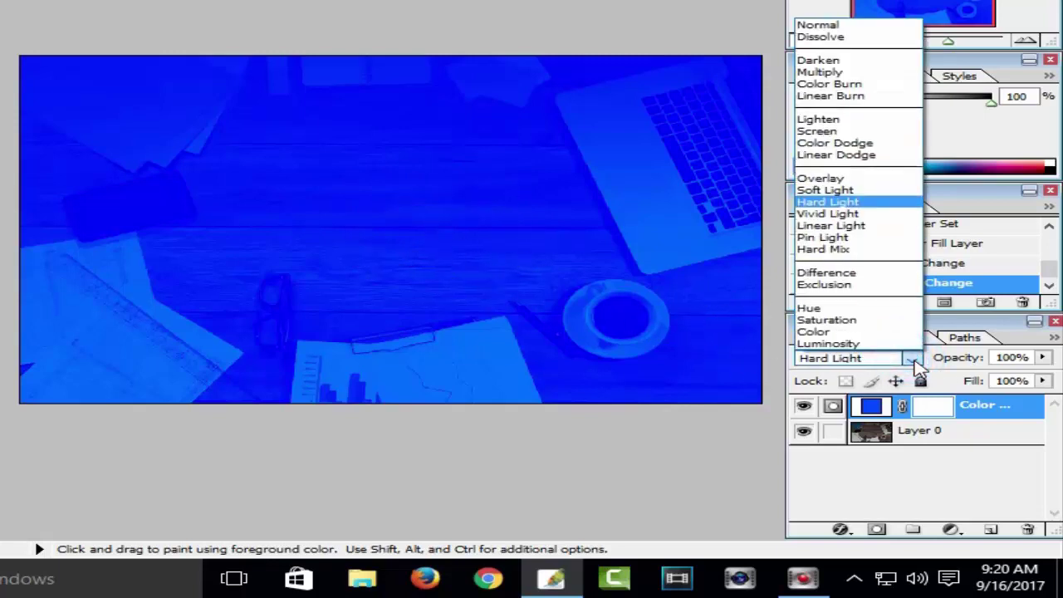
{"action": "left_click", "coordinate": [818, 61]}
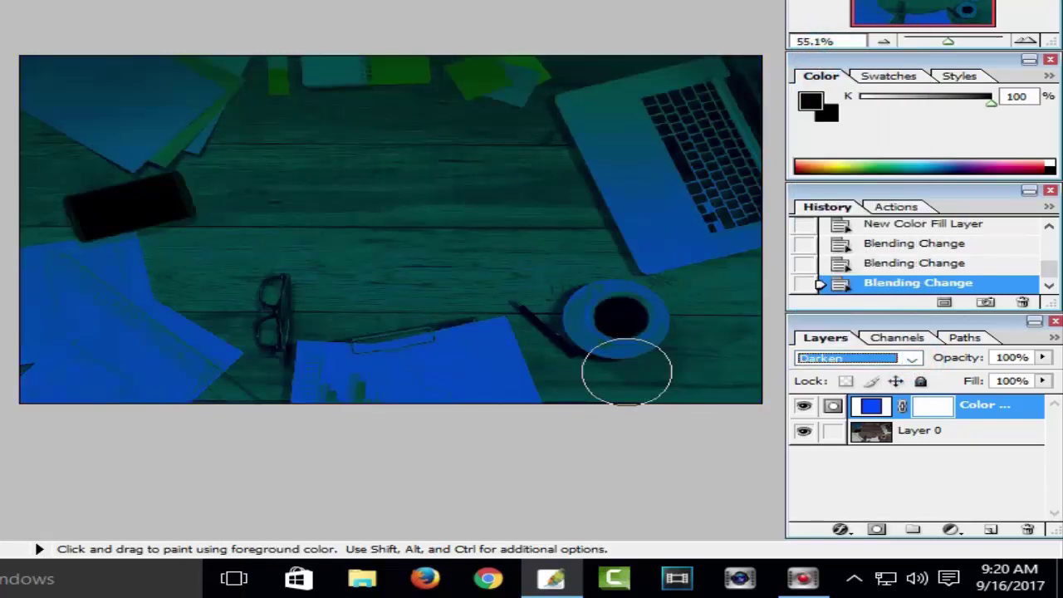
{"action": "key", "text": "Down"}
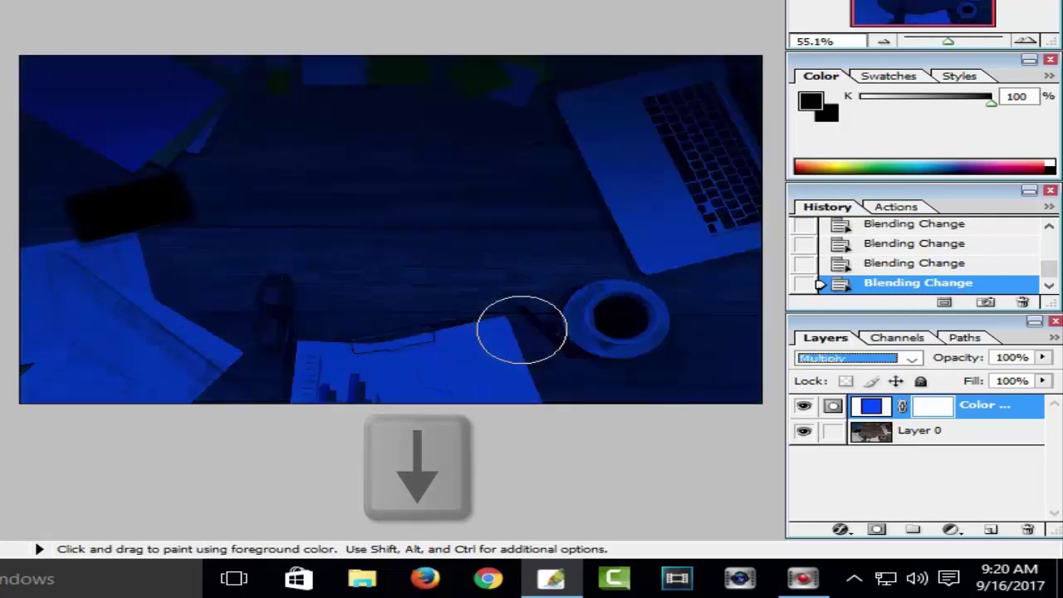
{"action": "key", "text": "Down"}
{"action": "key", "text": "Down"}
{"action": "key", "text": "Down"}
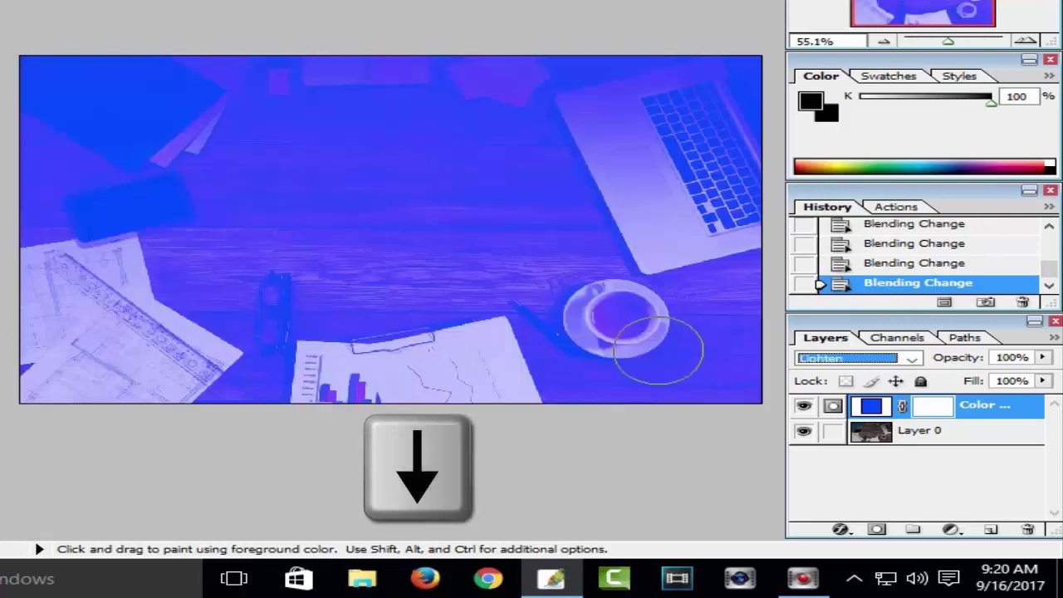
{"action": "key", "text": "Down"}
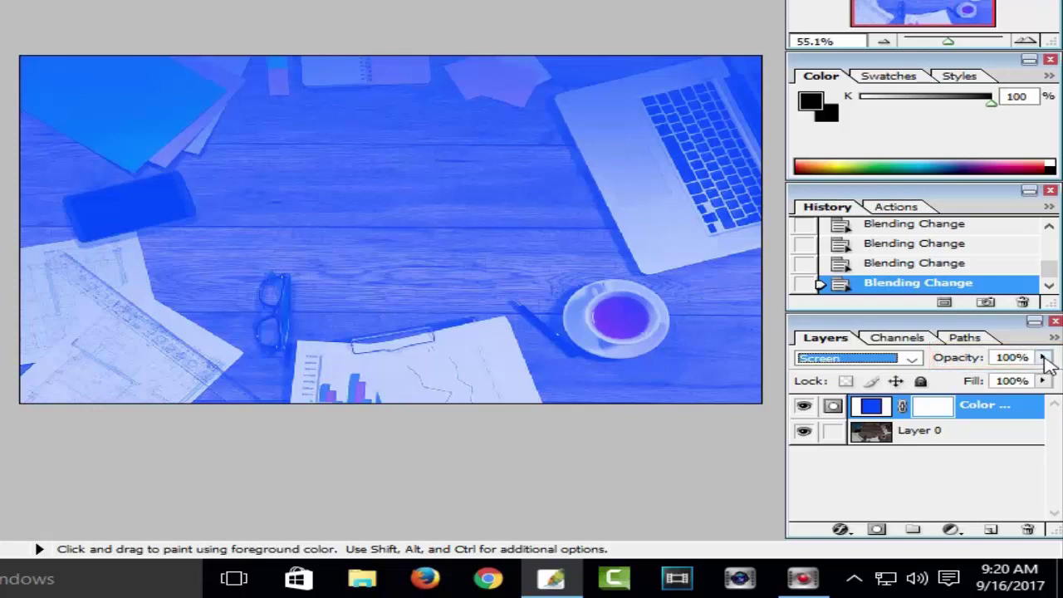
Step: Lower the blue fill layer's opacity to about 71%, keeping Screen blend mode
{"action": "left_click", "coordinate": [1044, 358]}
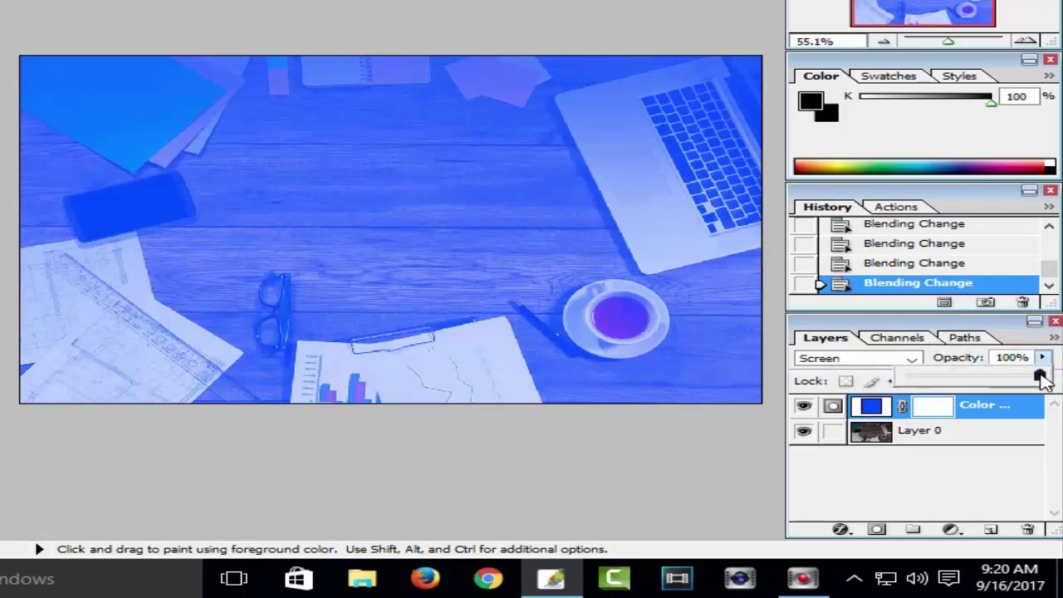
{"action": "mouse_move", "coordinate": [1043, 379]}
{"action": "left_mouse_down"}
{"action": "mouse_move", "coordinate": [969, 381]}
{"action": "mouse_move", "coordinate": [1007, 379]}
{"action": "left_mouse_up"}
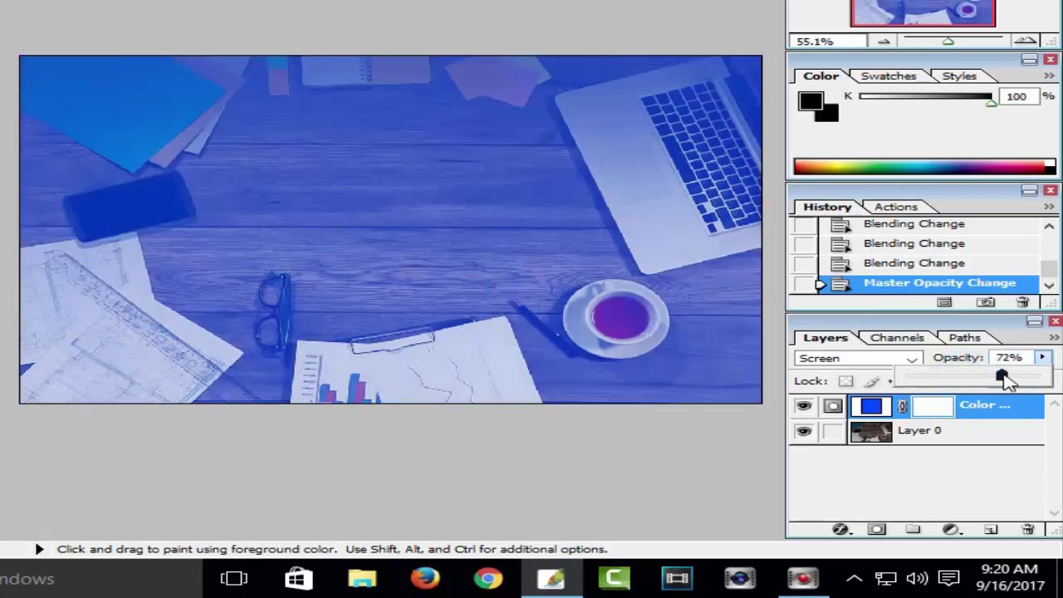
{"action": "left_click", "coordinate": [939, 357]}
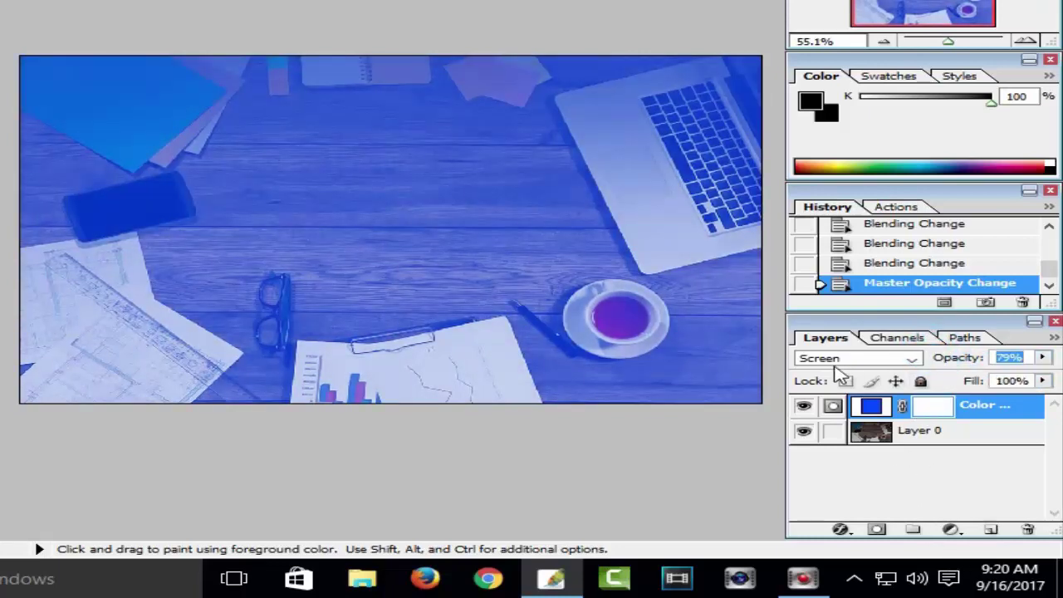
{"action": "left_click", "coordinate": [911, 359]}
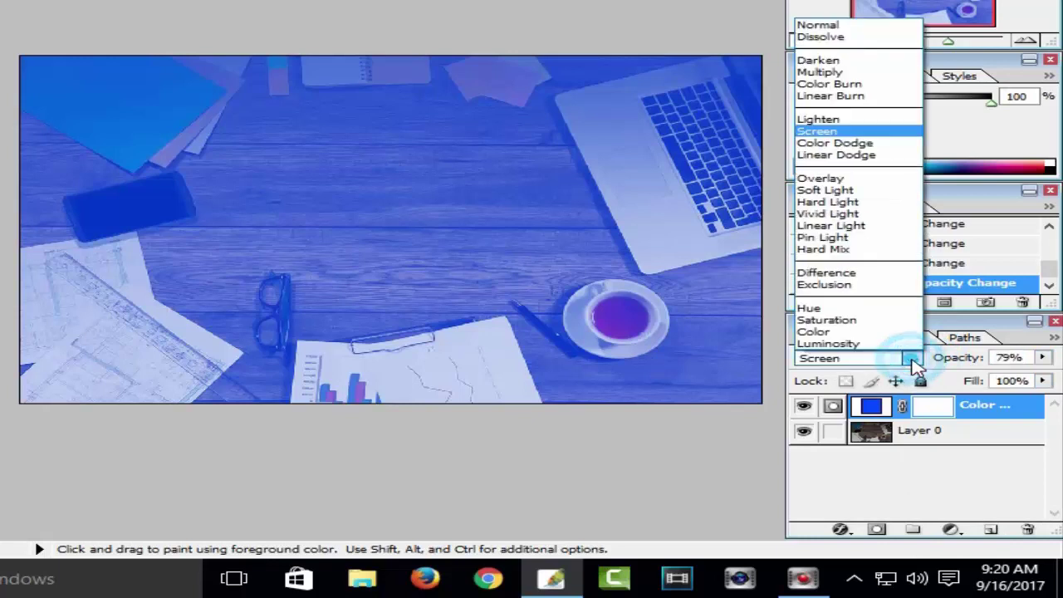
{"action": "left_click", "coordinate": [909, 357]}
{"action": "left_click", "coordinate": [1042, 357]}
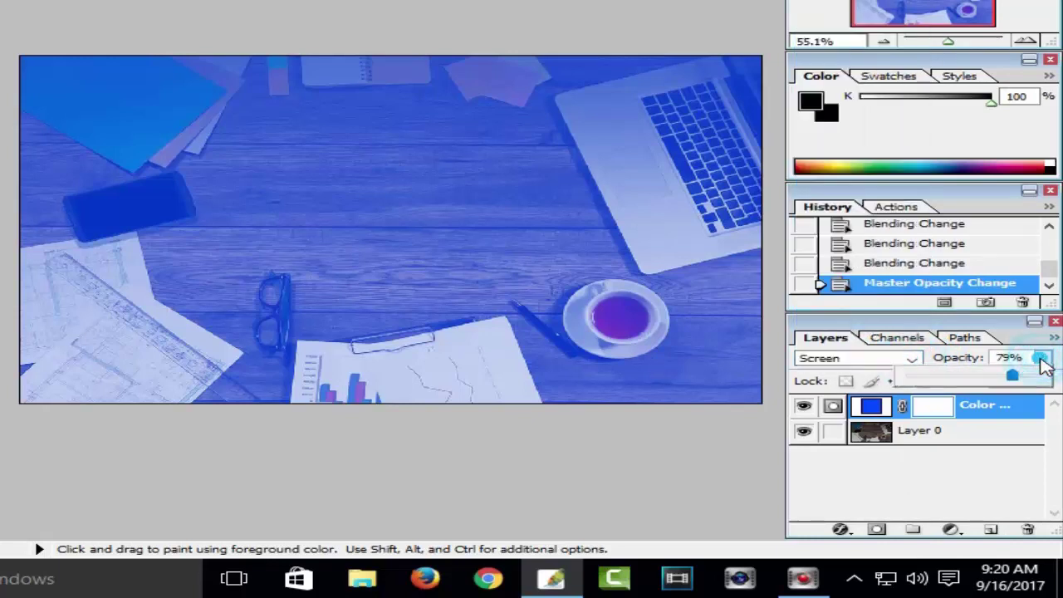
{"action": "mouse_move", "coordinate": [1016, 375]}
{"action": "left_mouse_down"}
{"action": "mouse_move", "coordinate": [983, 377]}
{"action": "mouse_move", "coordinate": [994, 376]}
{"action": "left_mouse_up"}
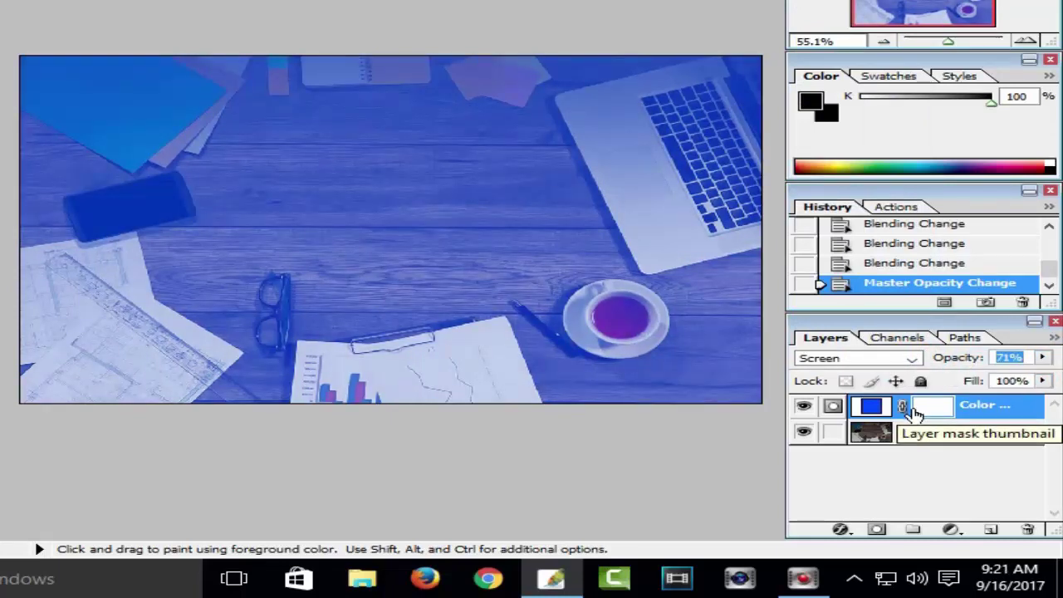
Step: Hide the blue colour fill layer and add a new gradient fill layer
{"action": "left_click", "coordinate": [803, 406]}
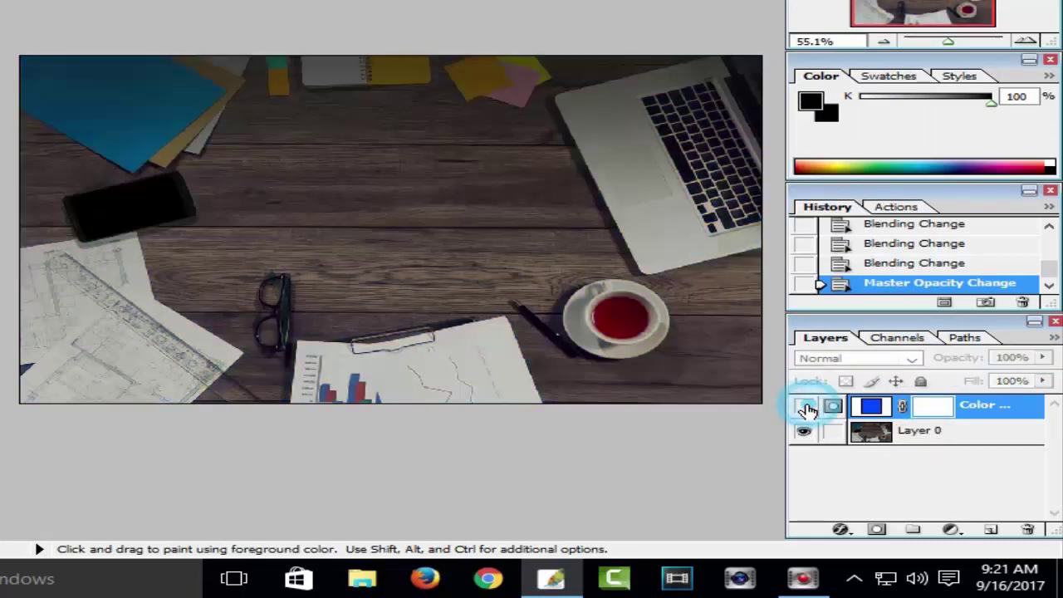
{"action": "left_click", "coordinate": [949, 529]}
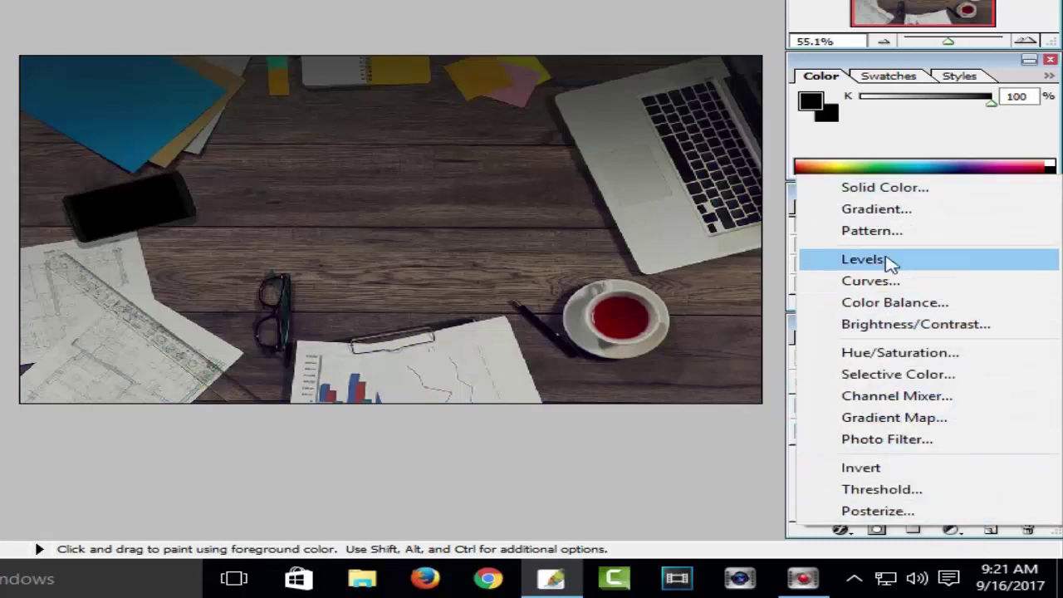
{"action": "left_click", "coordinate": [885, 213]}
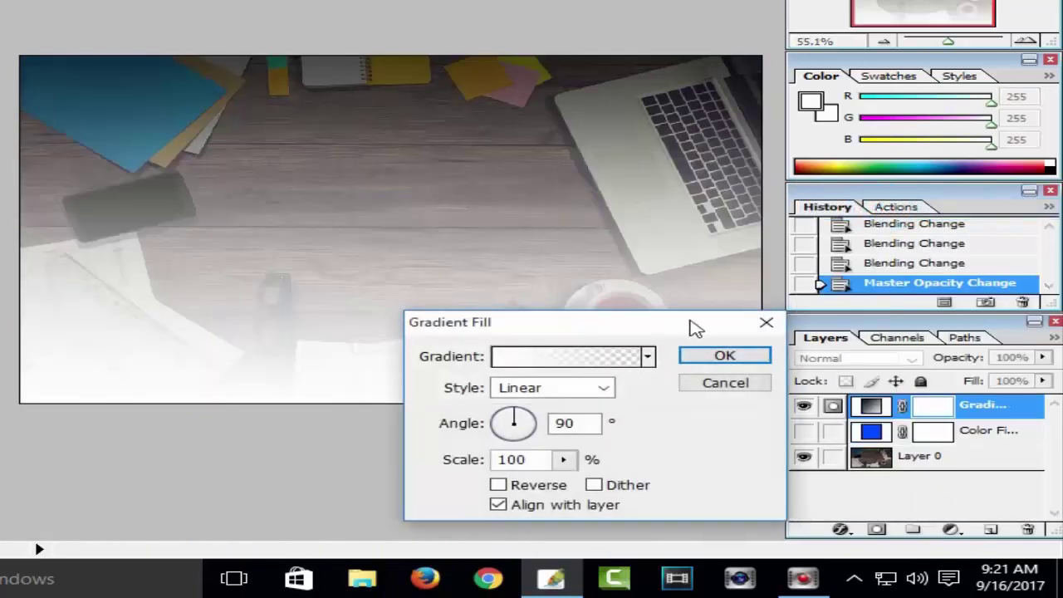
{"action": "mouse_move", "coordinate": [686, 332]}
{"action": "left_mouse_down"}
{"action": "mouse_move", "coordinate": [632, 46]}
{"action": "mouse_move", "coordinate": [671, 325]}
{"action": "mouse_move", "coordinate": [624, 355]}
{"action": "left_mouse_up"}
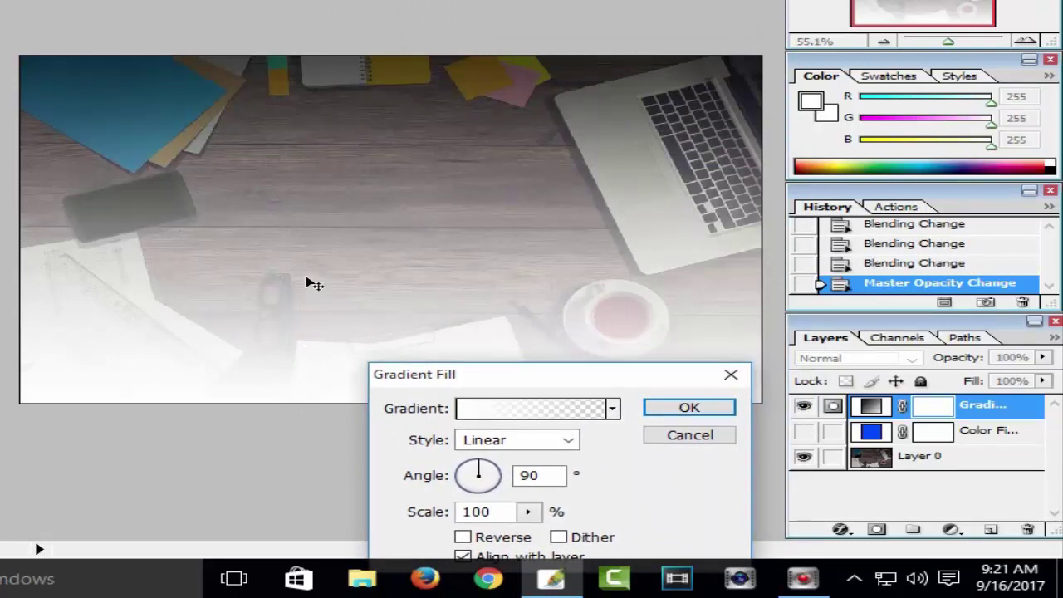
Step: Move the Gradient Fill dialog off the photo and adjust the gradient's angle
{"action": "left_click_drag", "start_coordinate": [557, 368], "coordinate": [723, 166]}
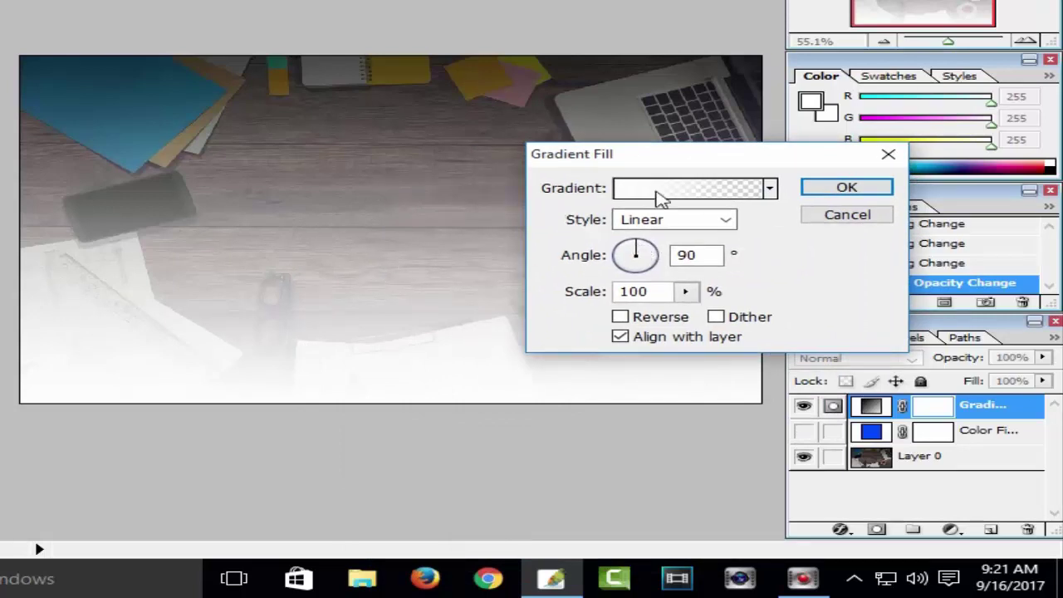
{"action": "left_click_drag", "start_coordinate": [760, 162], "coordinate": [619, 168]}
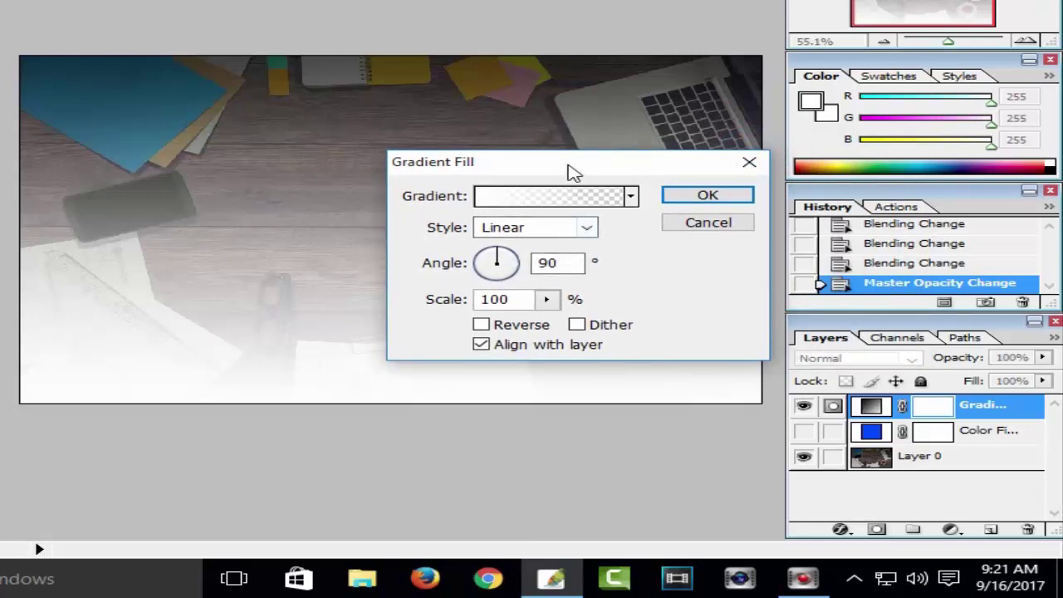
{"action": "left_click_drag", "start_coordinate": [573, 172], "coordinate": [613, 186]}
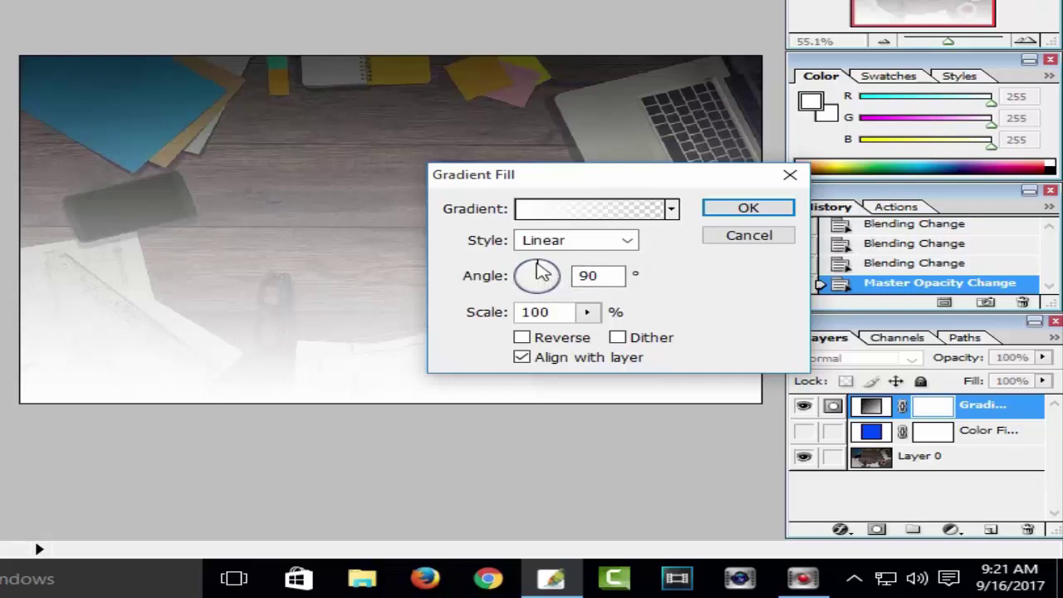
{"action": "left_click_drag", "start_coordinate": [540, 271], "coordinate": [527, 275]}
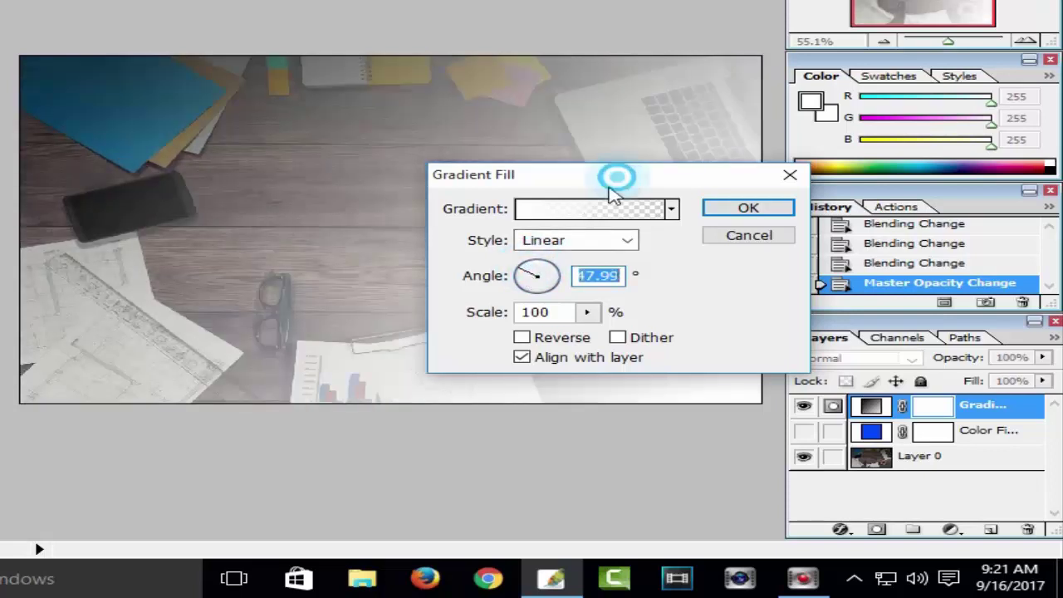
{"action": "left_click_drag", "start_coordinate": [612, 193], "coordinate": [474, 344]}
{"action": "mouse_move", "coordinate": [397, 425]}
{"action": "left_mouse_down"}
{"action": "mouse_move", "coordinate": [390, 436]}
{"action": "mouse_move", "coordinate": [416, 441]}
{"action": "mouse_move", "coordinate": [402, 421]}
{"action": "left_mouse_up"}
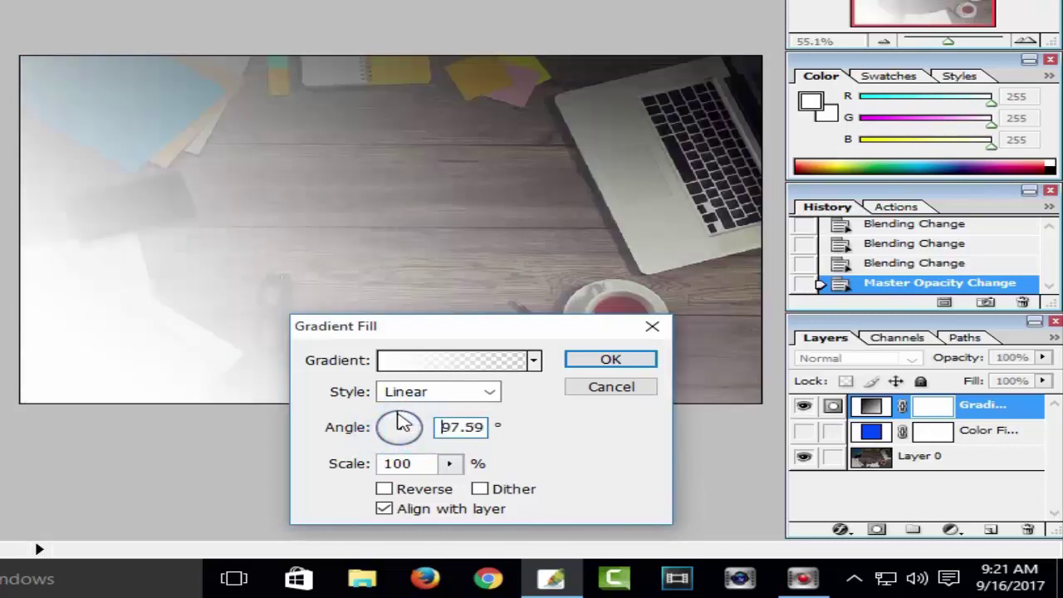
{"action": "left_click_drag", "start_coordinate": [422, 332], "coordinate": [470, 367]}
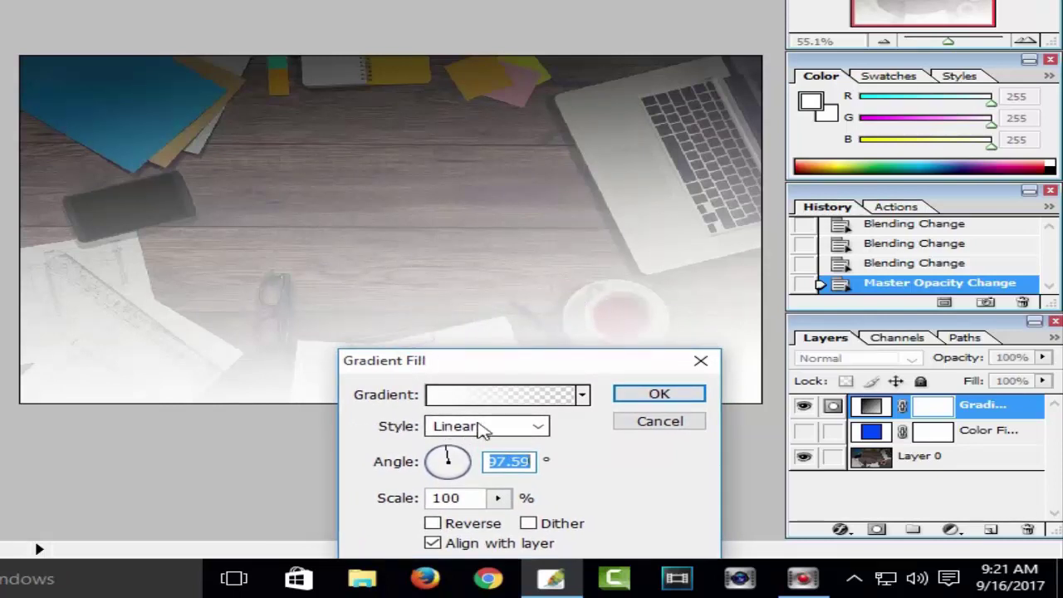
Step: Try the Angle, Radial and Reflected gradient styles, then settle on Linear
{"action": "left_click", "coordinate": [539, 428]}
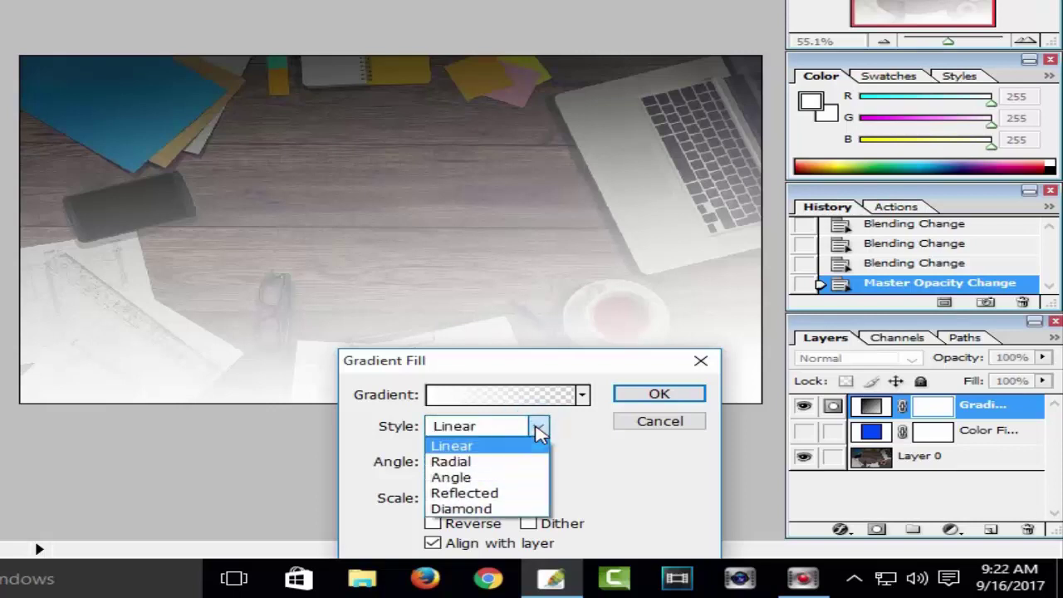
{"action": "left_click", "coordinate": [453, 479]}
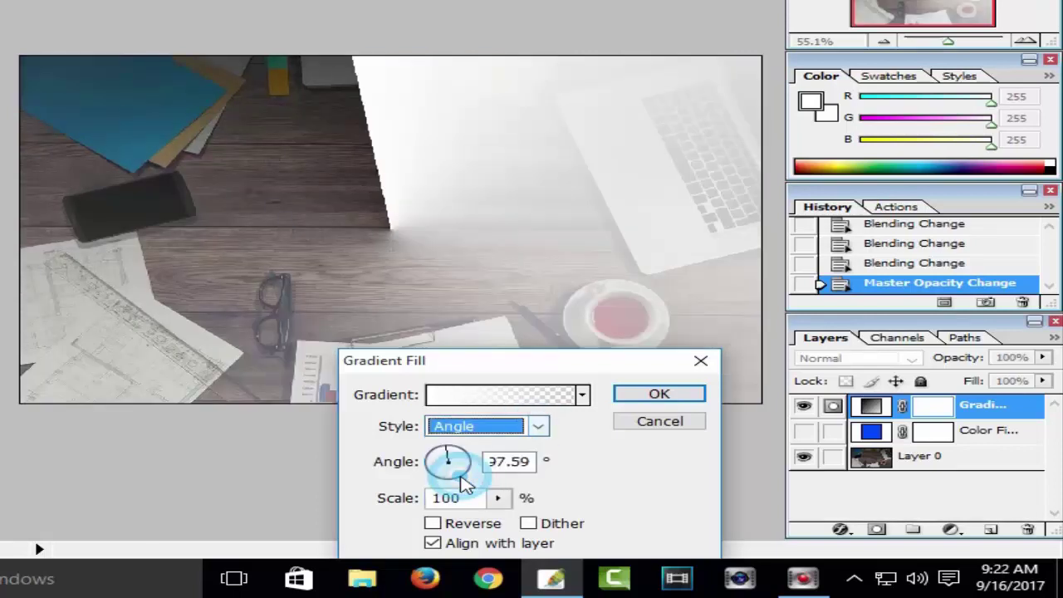
{"action": "left_click", "coordinate": [538, 427]}
{"action": "left_click", "coordinate": [466, 466]}
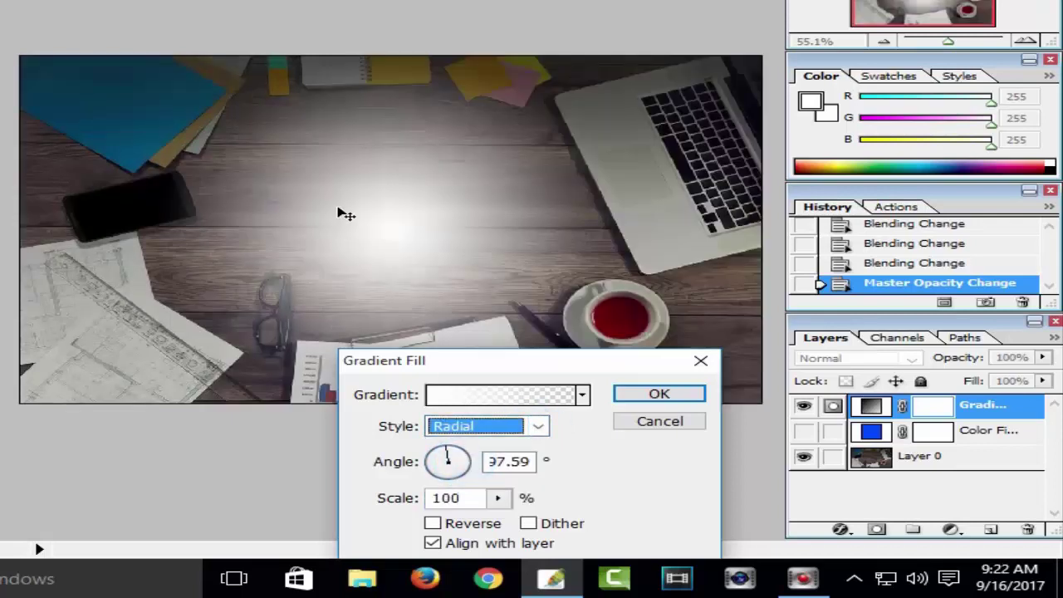
{"action": "left_click", "coordinate": [538, 426]}
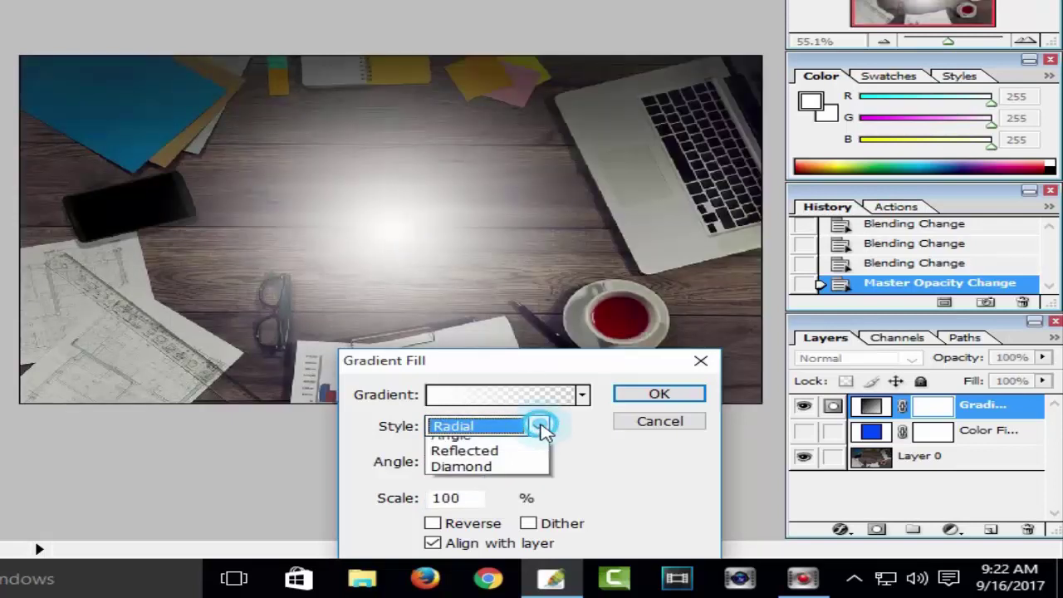
{"action": "left_click", "coordinate": [492, 494]}
{"action": "left_click", "coordinate": [538, 426]}
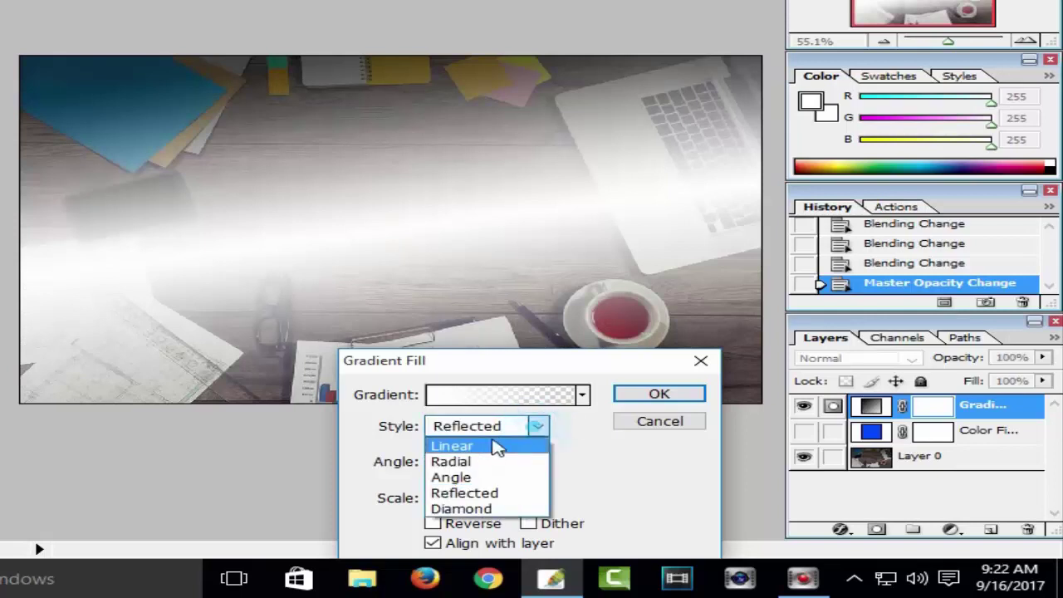
{"action": "left_click", "coordinate": [475, 444]}
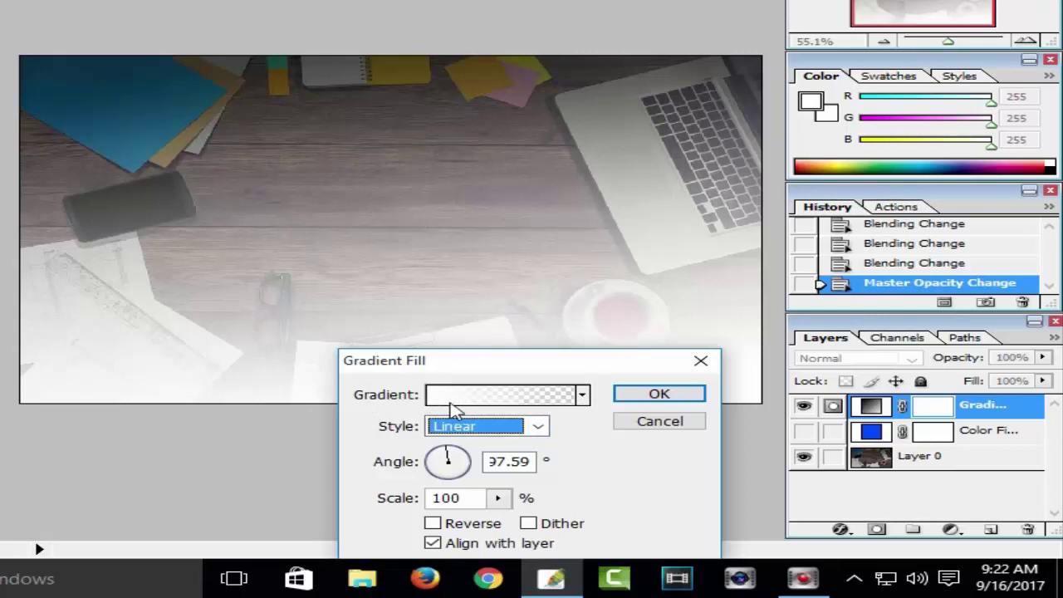
Step: Choose the Black, White preset from the gradient swatches for the fill
{"action": "left_click", "coordinate": [582, 396]}
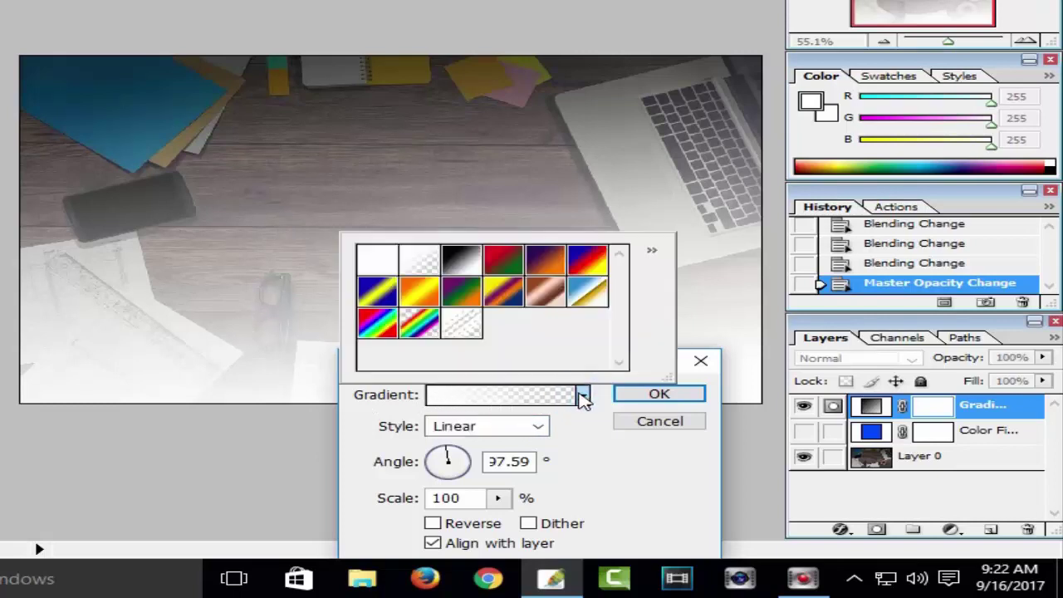
{"action": "left_click", "coordinate": [468, 266]}
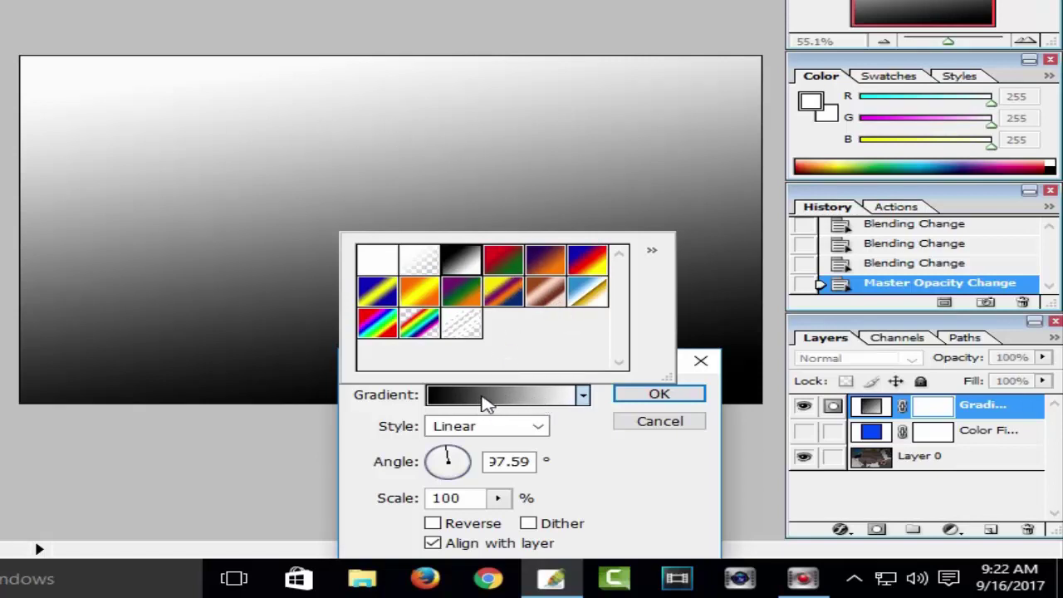
{"action": "double_click", "coordinate": [465, 264]}
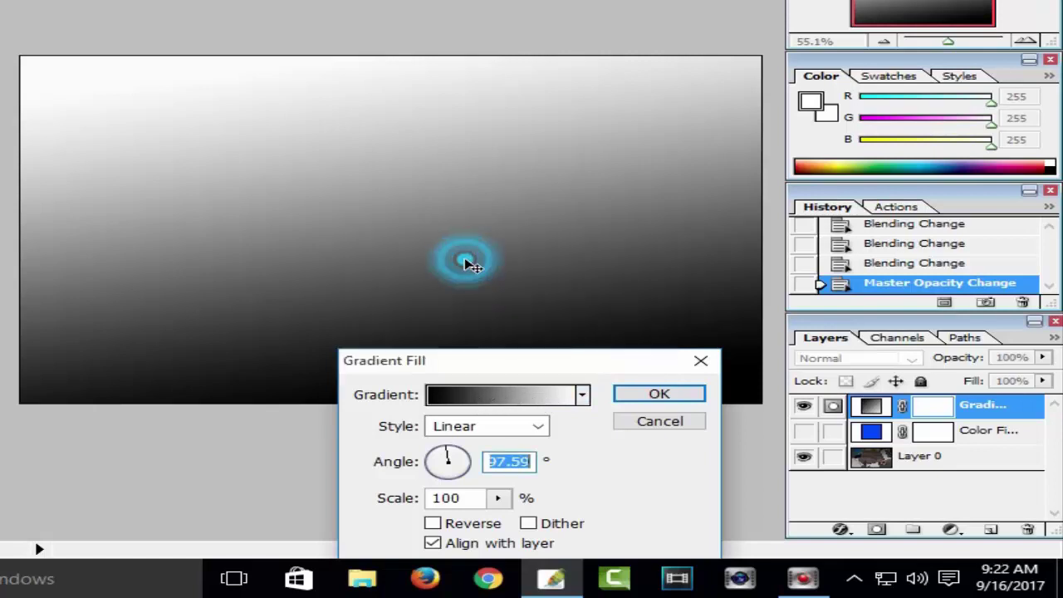
Step: In the Gradient Editor, set the left colour stop to pink FF0072
{"action": "left_click", "coordinate": [485, 396]}
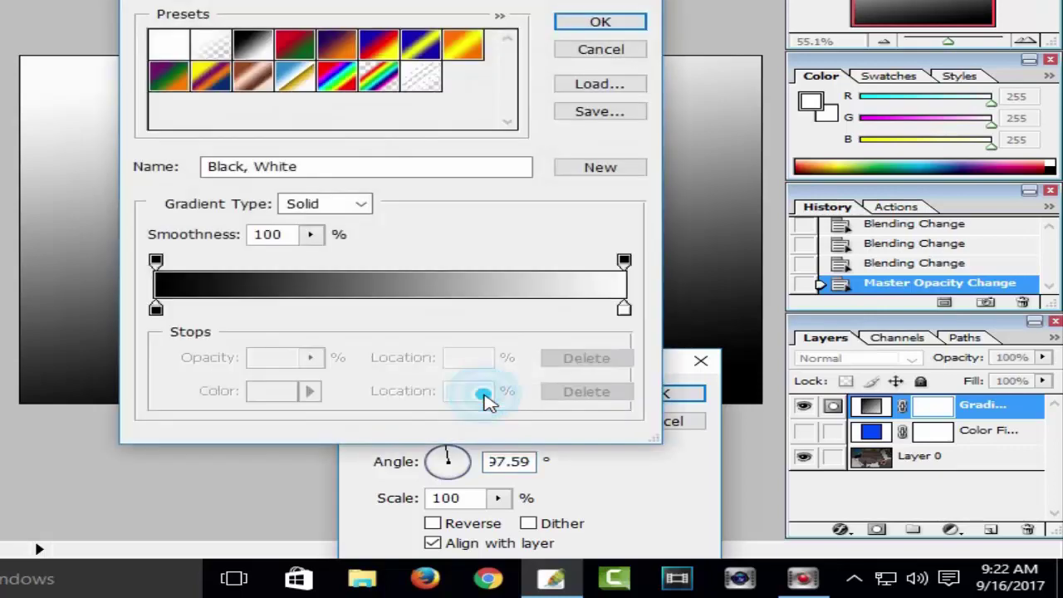
{"action": "mouse_move", "coordinate": [341, 4]}
{"action": "left_mouse_down"}
{"action": "mouse_move", "coordinate": [522, 0]}
{"action": "mouse_move", "coordinate": [451, 0]}
{"action": "left_mouse_up"}
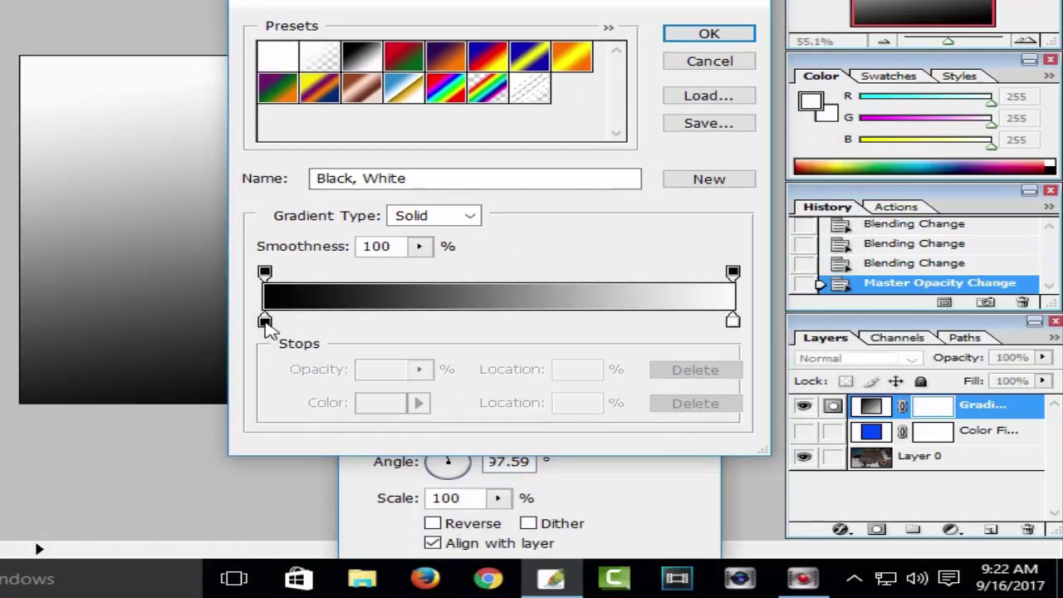
{"action": "left_click", "coordinate": [265, 322]}
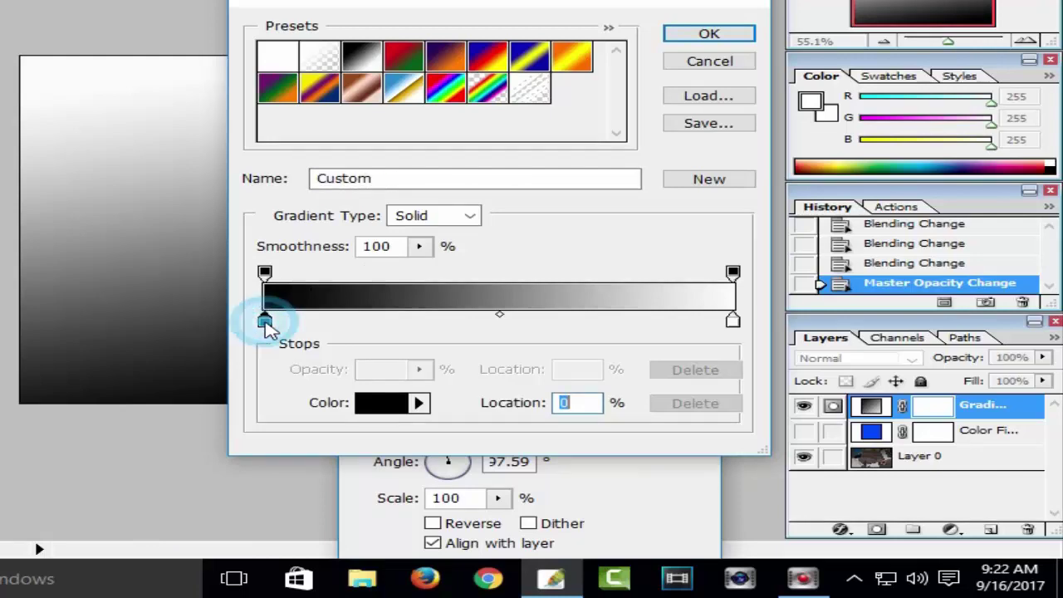
{"action": "left_click", "coordinate": [385, 405]}
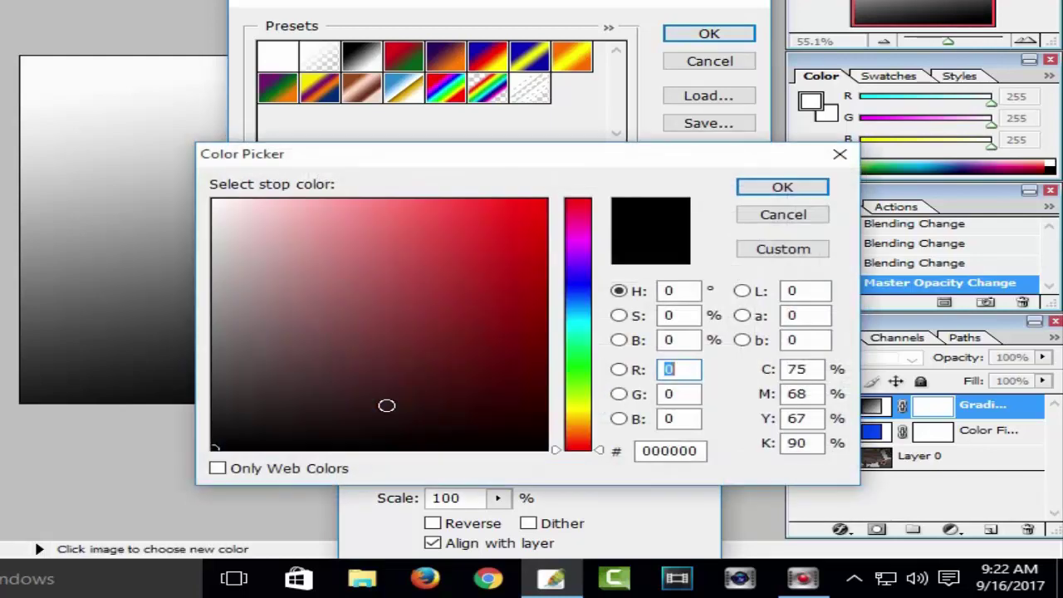
{"action": "left_click", "coordinate": [548, 199]}
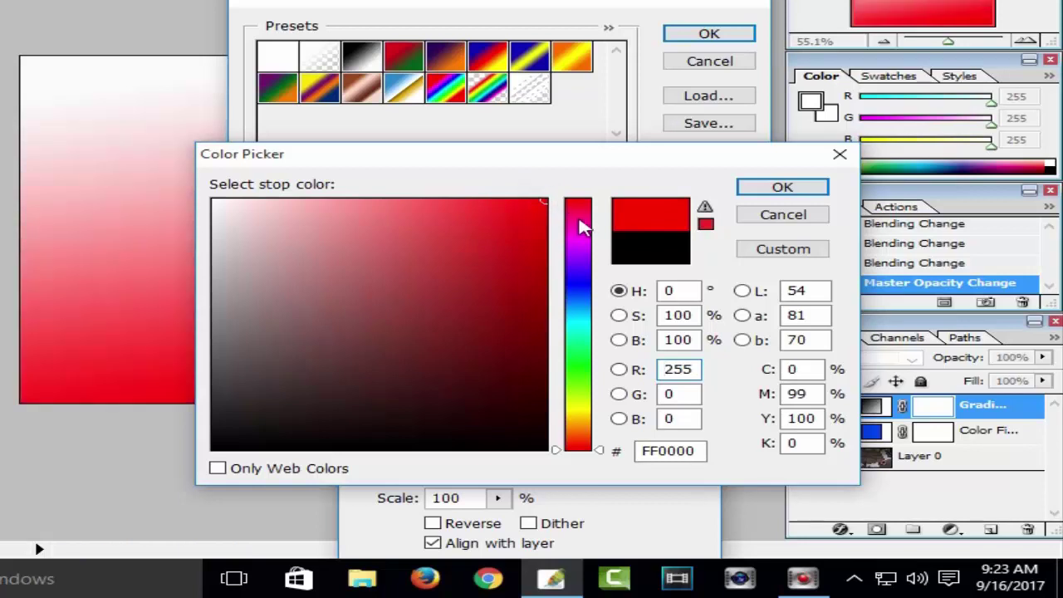
{"action": "mouse_move", "coordinate": [579, 225]}
{"action": "left_mouse_down"}
{"action": "mouse_move", "coordinate": [574, 209]}
{"action": "mouse_move", "coordinate": [608, 221]}
{"action": "left_mouse_up"}
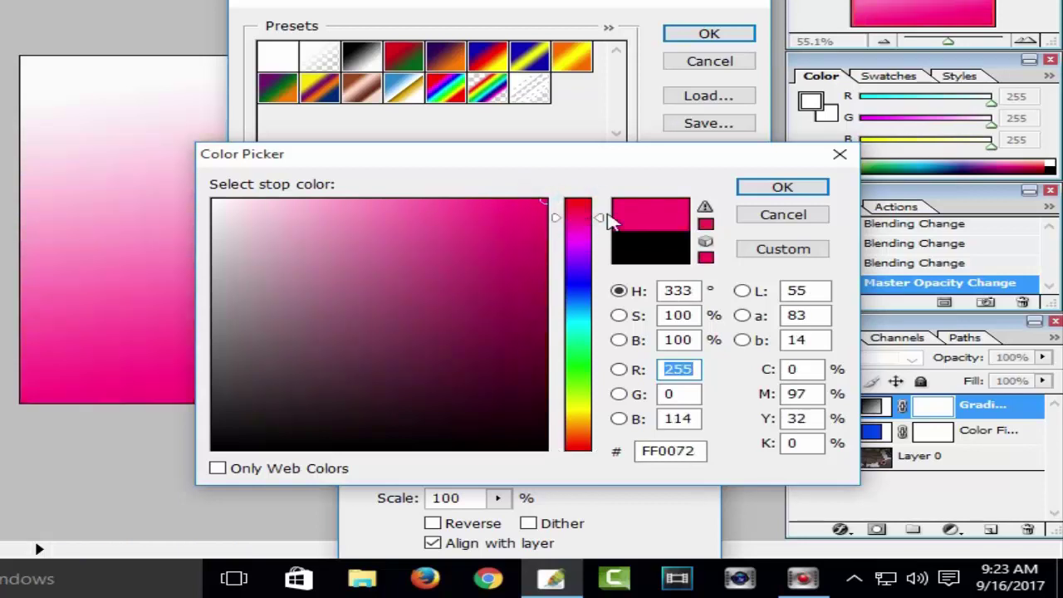
{"action": "left_click", "coordinate": [780, 192]}
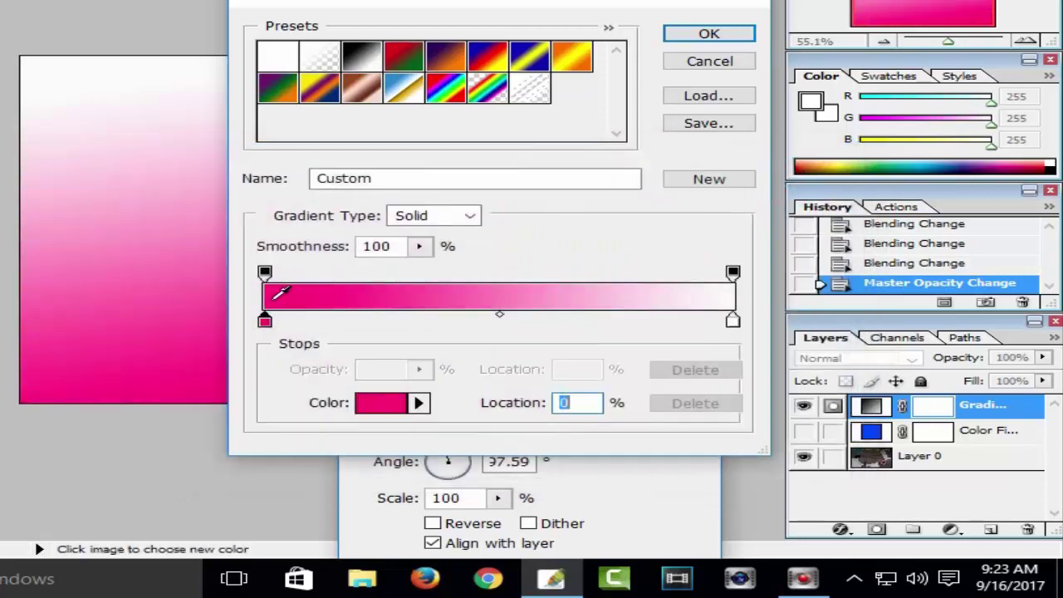
Step: Set the right colour stop to blue 0030FF
{"action": "left_click", "coordinate": [732, 321]}
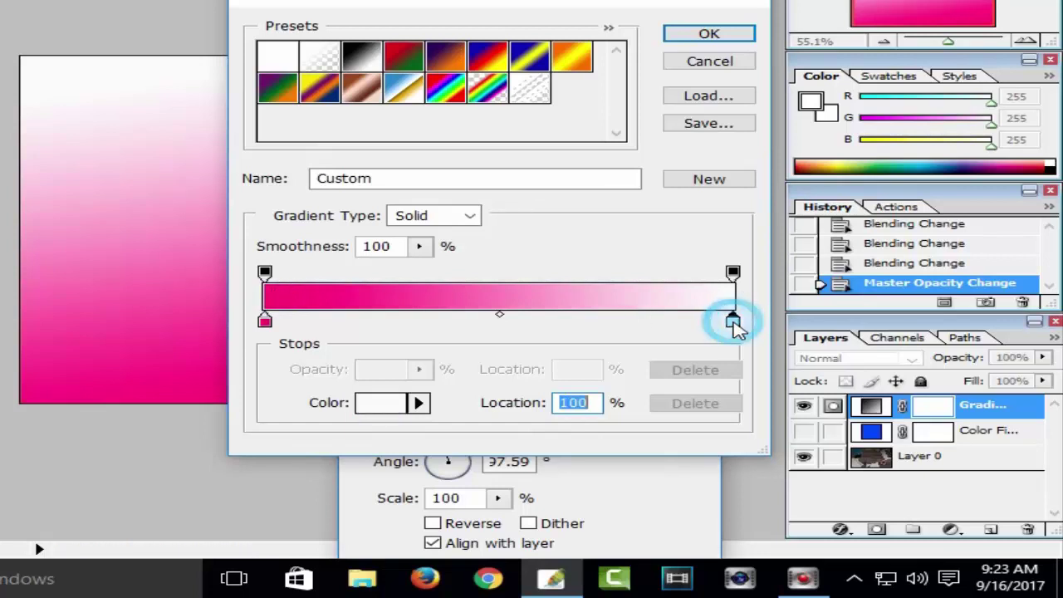
{"action": "left_click", "coordinate": [381, 404]}
{"action": "left_click", "coordinate": [577, 292]}
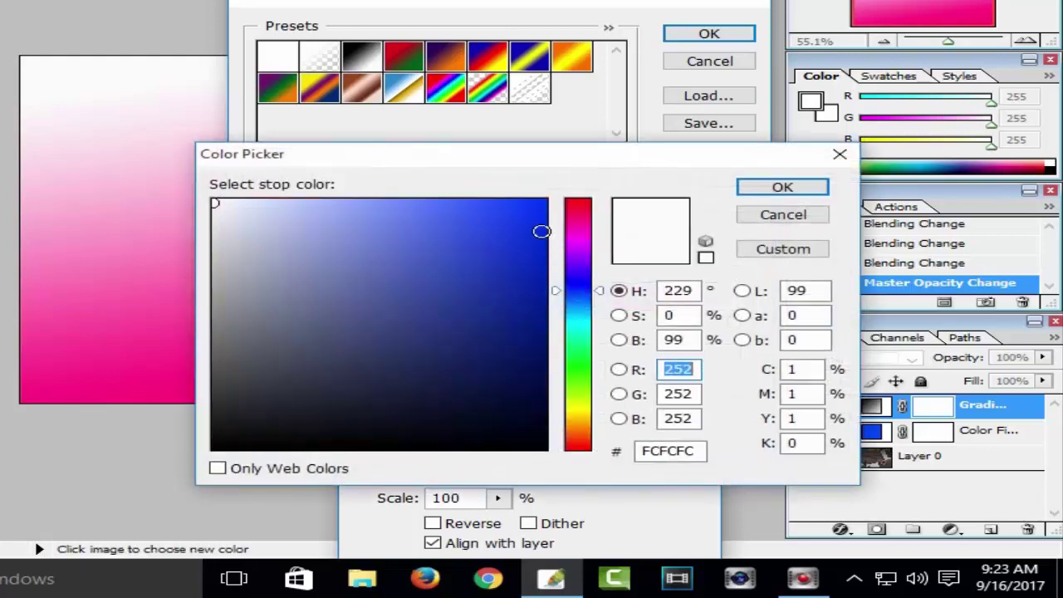
{"action": "left_click_drag", "start_coordinate": [532, 216], "coordinate": [562, 176]}
{"action": "left_click", "coordinate": [782, 189]}
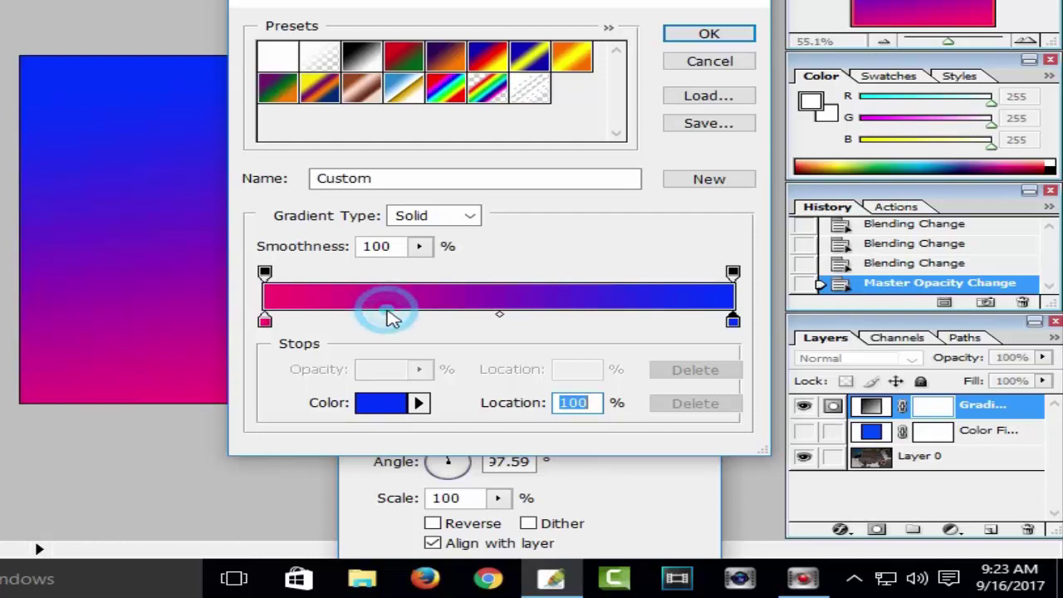
{"action": "left_click", "coordinate": [389, 320]}
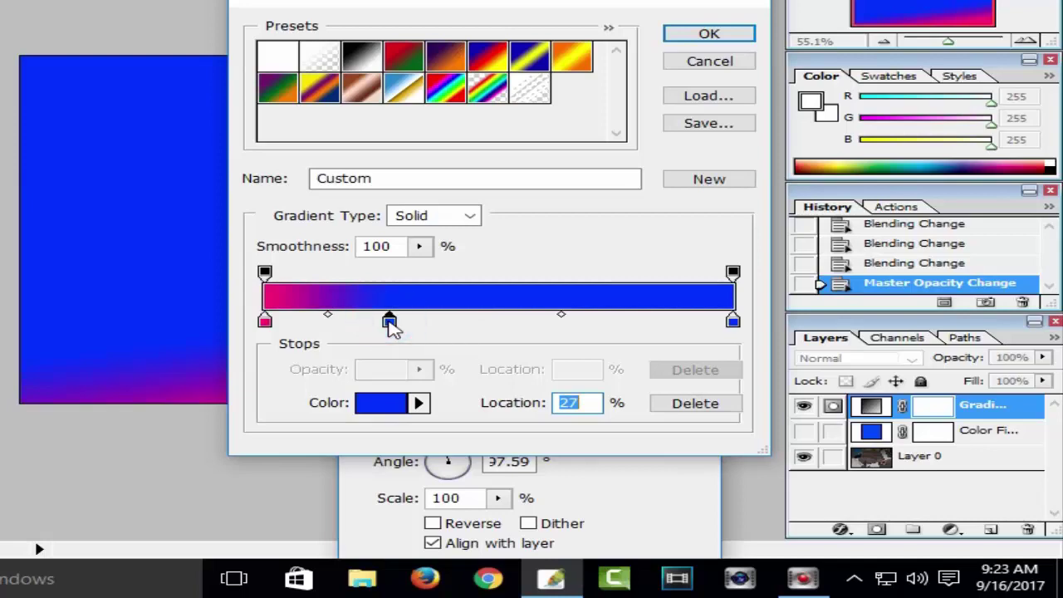
{"action": "left_click", "coordinate": [382, 403]}
{"action": "left_click_drag", "start_coordinate": [569, 355], "coordinate": [573, 362]}
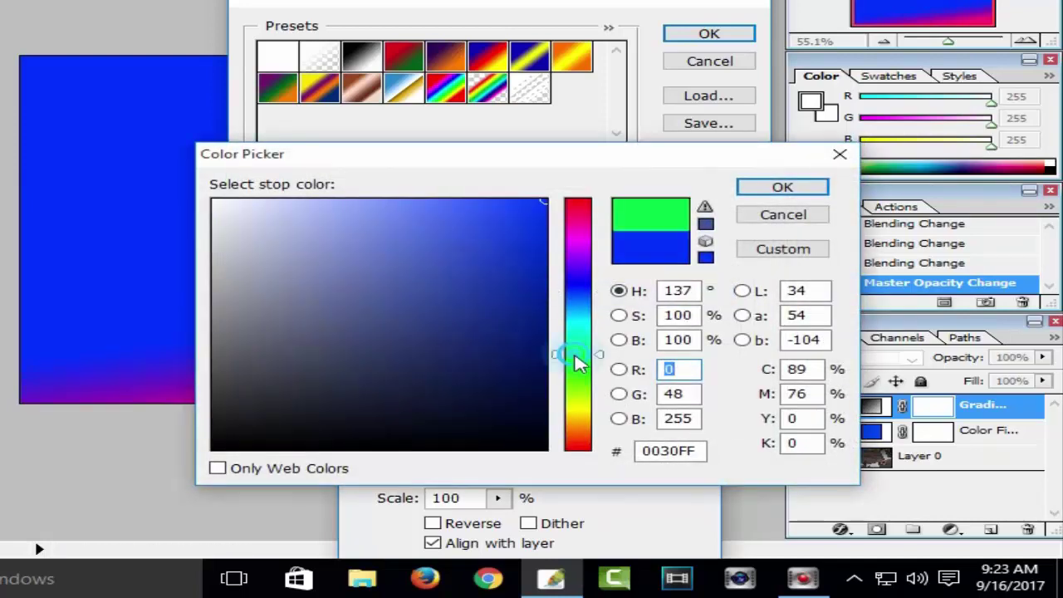
{"action": "left_click", "coordinate": [399, 240]}
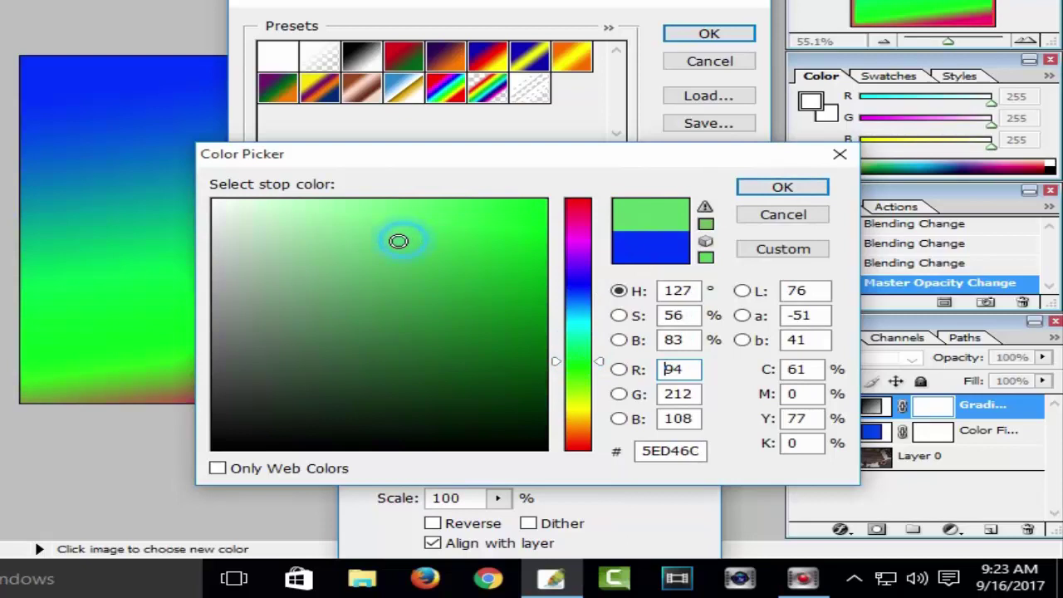
{"action": "left_click", "coordinate": [757, 190]}
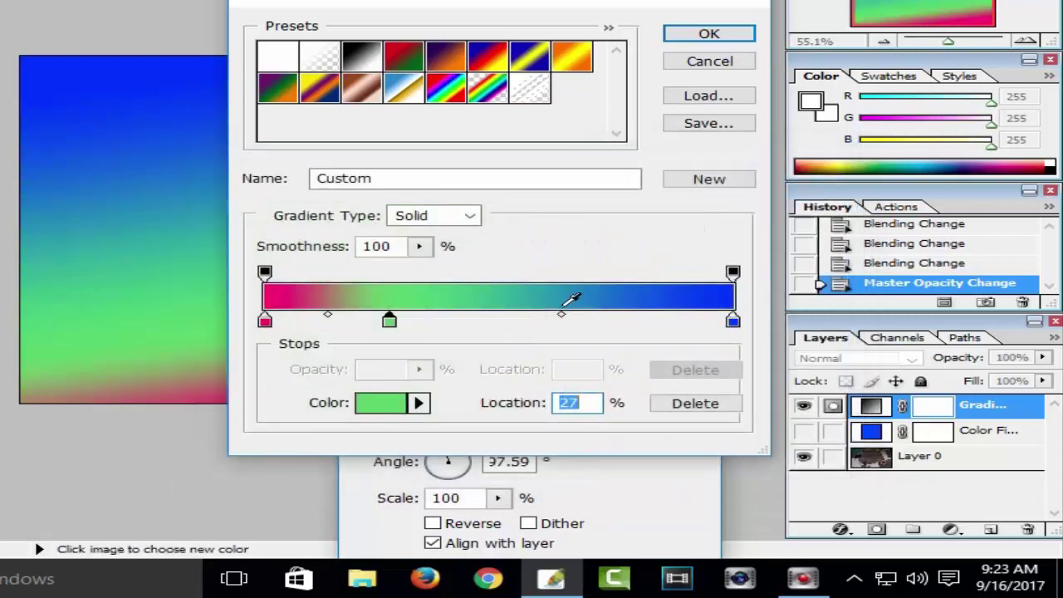
{"action": "left_click_drag", "start_coordinate": [391, 322], "coordinate": [412, 324]}
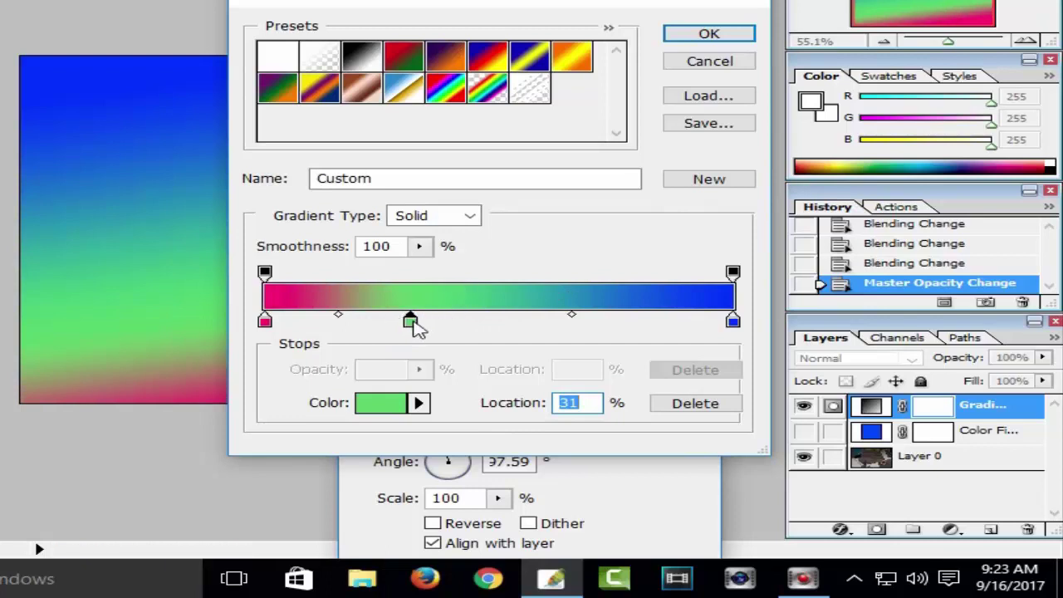
{"action": "left_click_drag", "start_coordinate": [410, 323], "coordinate": [408, 361]}
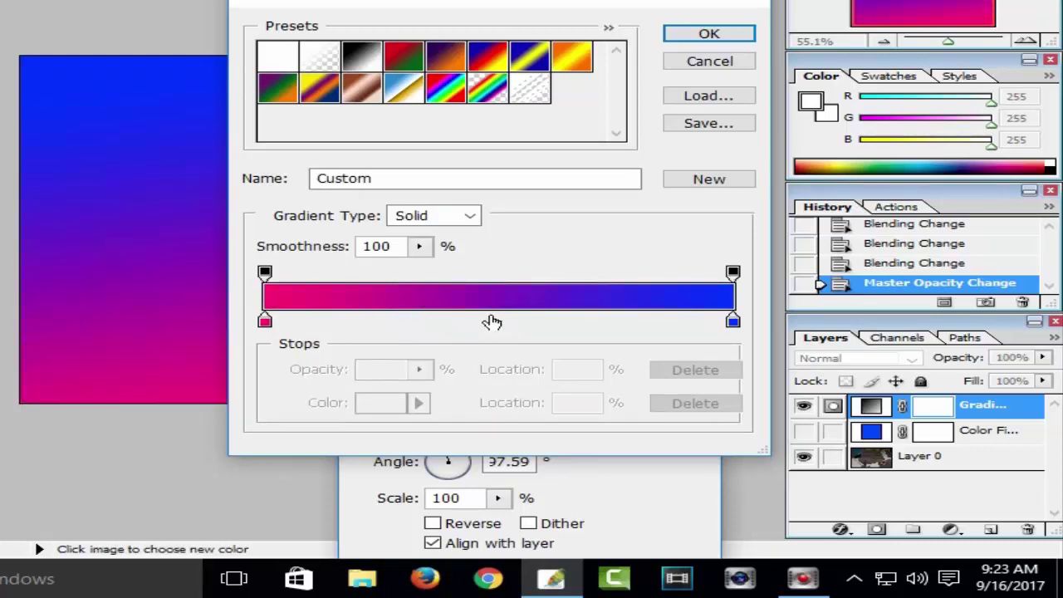
Step: Accept the pink-to-blue gradient and commit the linear gradient fill layer at 97.59°
{"action": "left_click", "coordinate": [708, 35]}
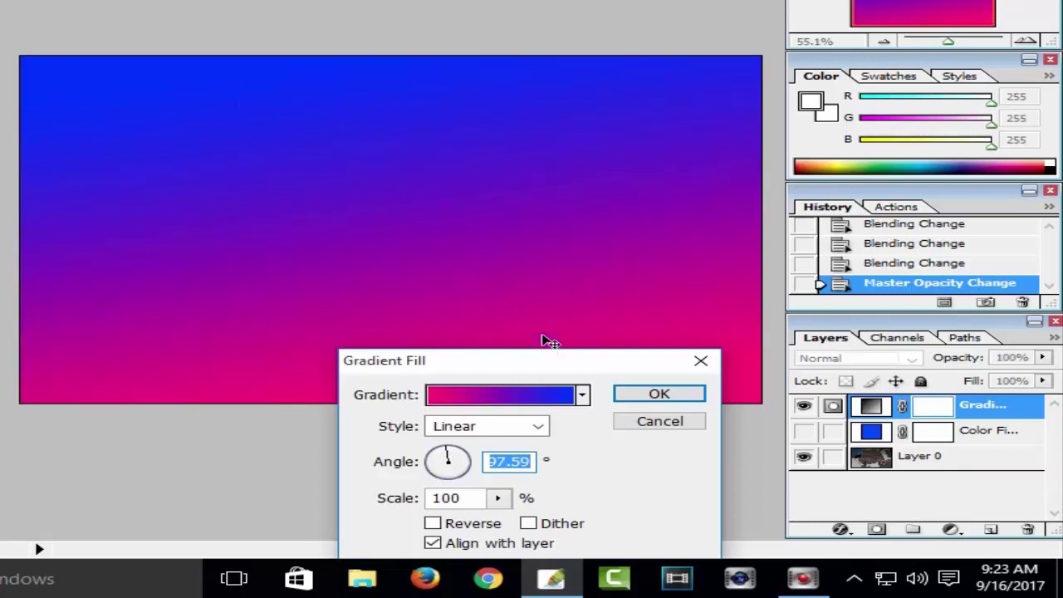
{"action": "left_click_drag", "start_coordinate": [548, 370], "coordinate": [515, 238]}
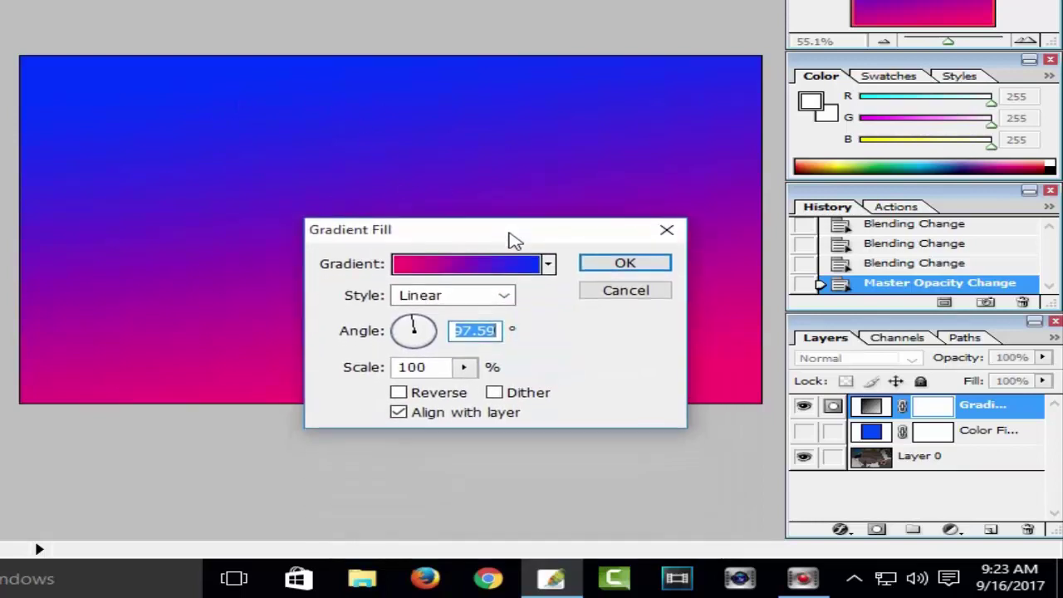
{"action": "left_click", "coordinate": [624, 264]}
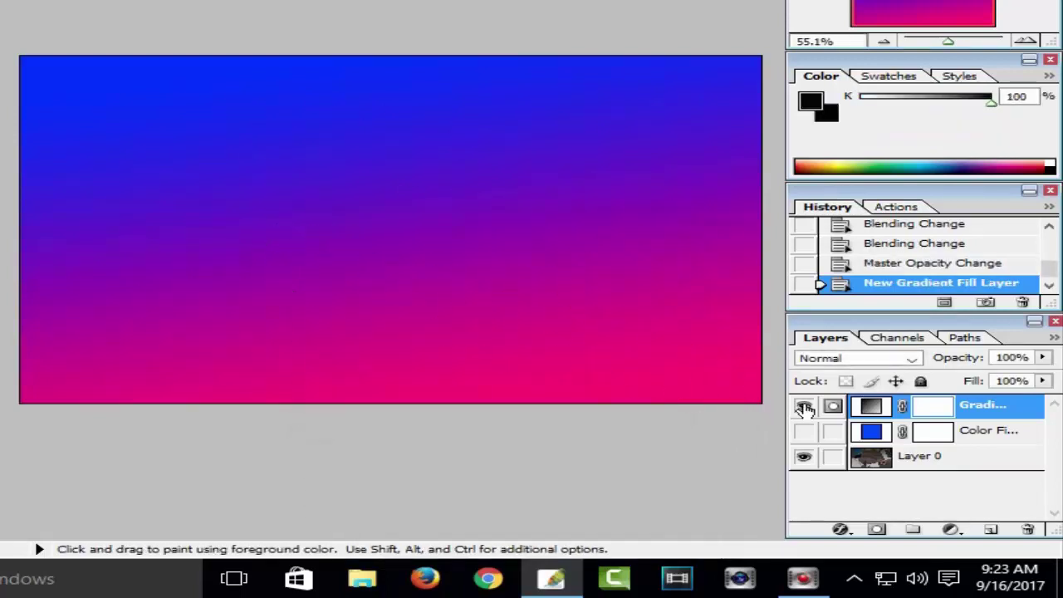
Step: Try Soft Light, then set the gradient layer to Hard Light at 70% opacity and hide it
{"action": "left_click", "coordinate": [911, 358]}
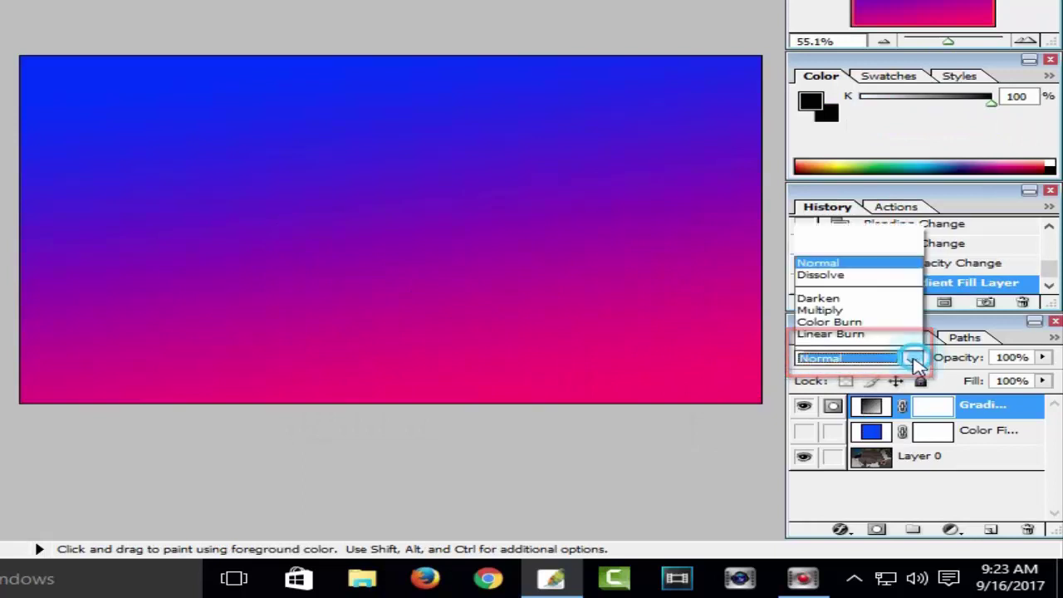
{"action": "left_click", "coordinate": [826, 190]}
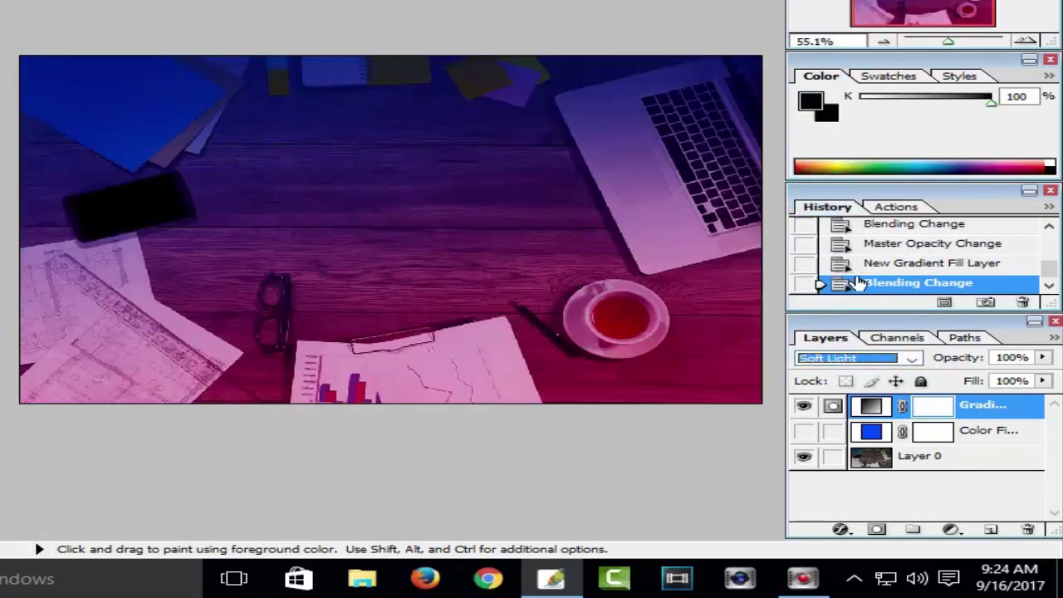
{"action": "left_click", "coordinate": [911, 358]}
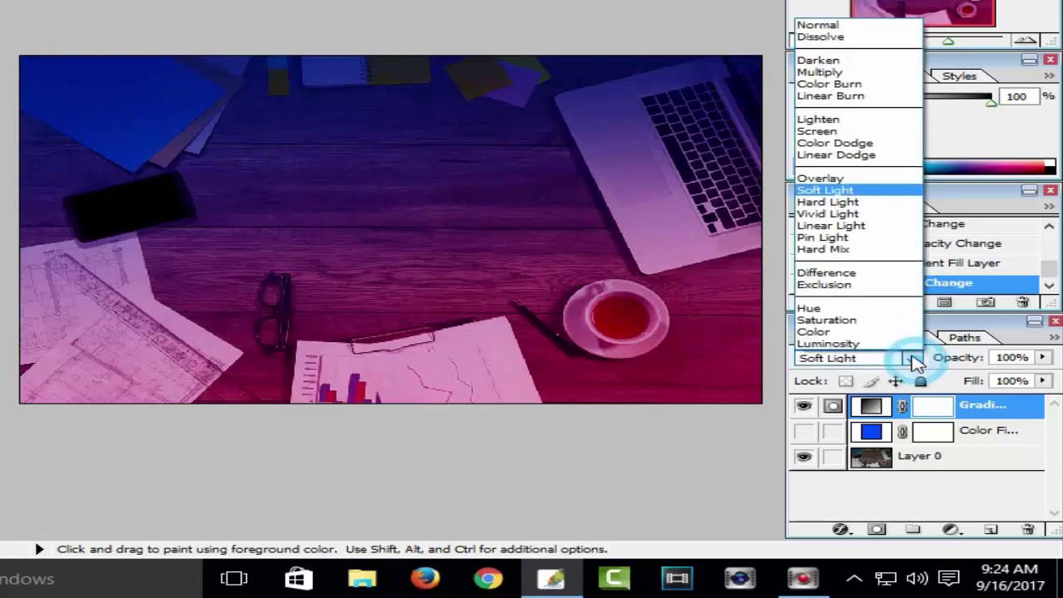
{"action": "left_click", "coordinate": [826, 201]}
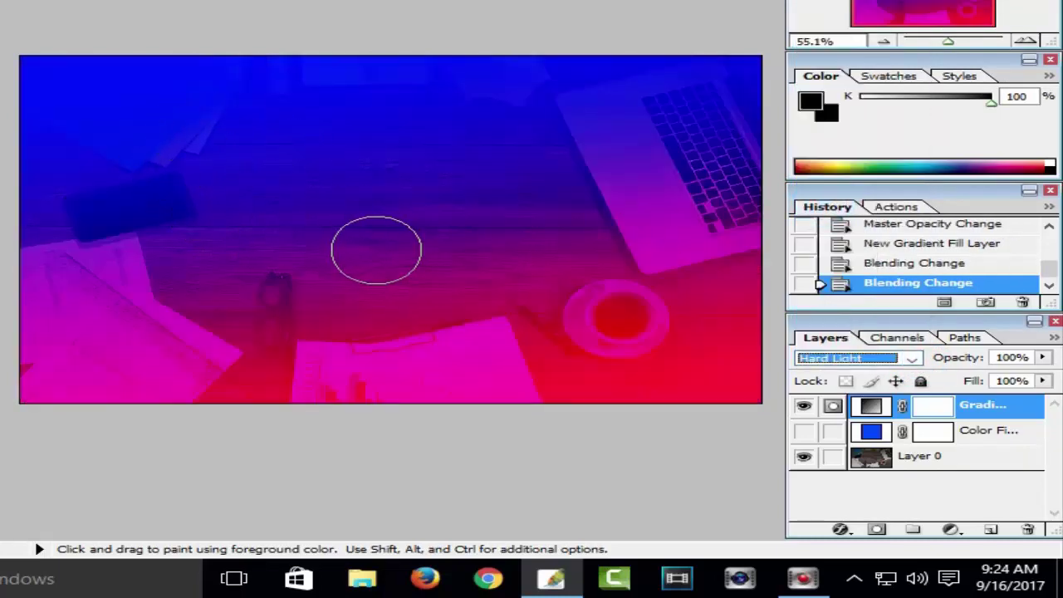
{"action": "mouse_move", "coordinate": [1042, 357]}
{"action": "left_mouse_down"}
{"action": "mouse_move", "coordinate": [1030, 378]}
{"action": "mouse_move", "coordinate": [953, 378]}
{"action": "mouse_move", "coordinate": [999, 378]}
{"action": "left_mouse_up"}
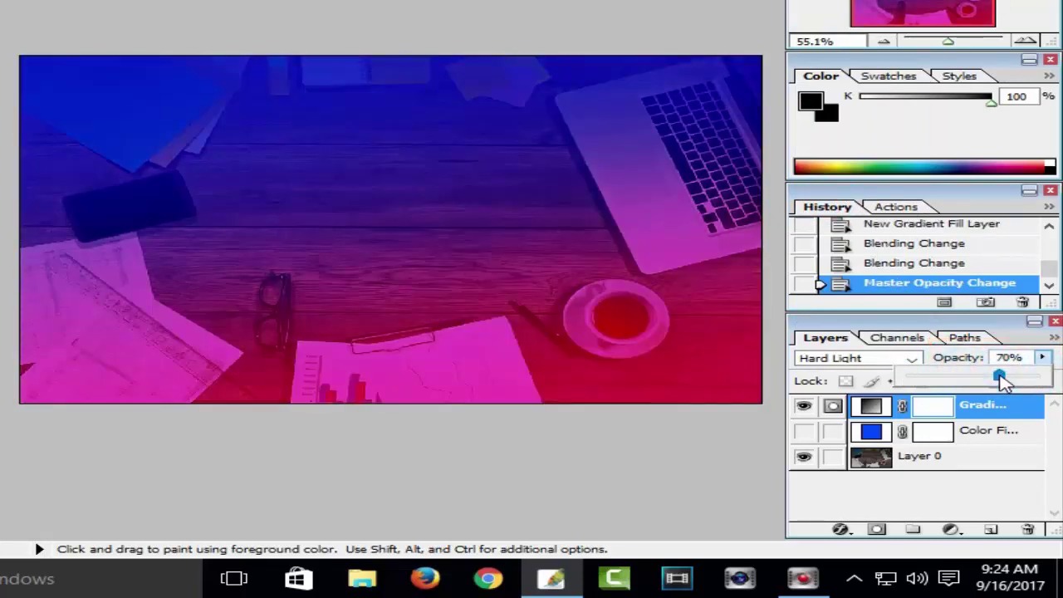
{"action": "left_click", "coordinate": [803, 406]}
Step: Add a Pattern fill layer using a different pattern from the list
{"action": "left_click", "coordinate": [949, 531]}
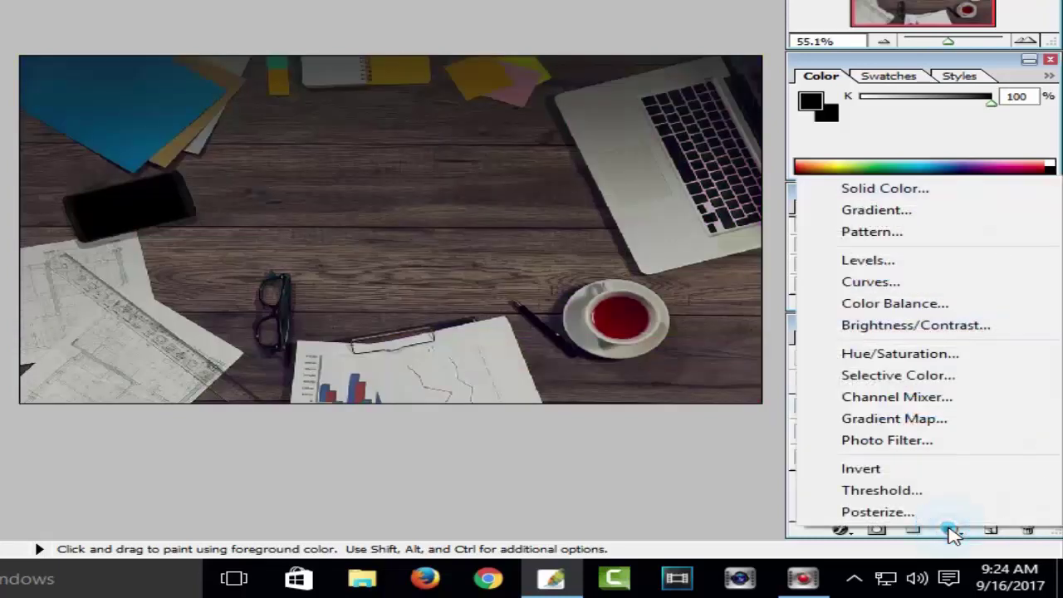
{"action": "left_click", "coordinate": [864, 233]}
{"action": "mouse_move", "coordinate": [457, 159]}
{"action": "left_mouse_down"}
{"action": "mouse_move", "coordinate": [480, 206]}
{"action": "mouse_move", "coordinate": [451, 150]}
{"action": "mouse_move", "coordinate": [475, 237]}
{"action": "mouse_move", "coordinate": [470, 280]}
{"action": "left_mouse_up"}
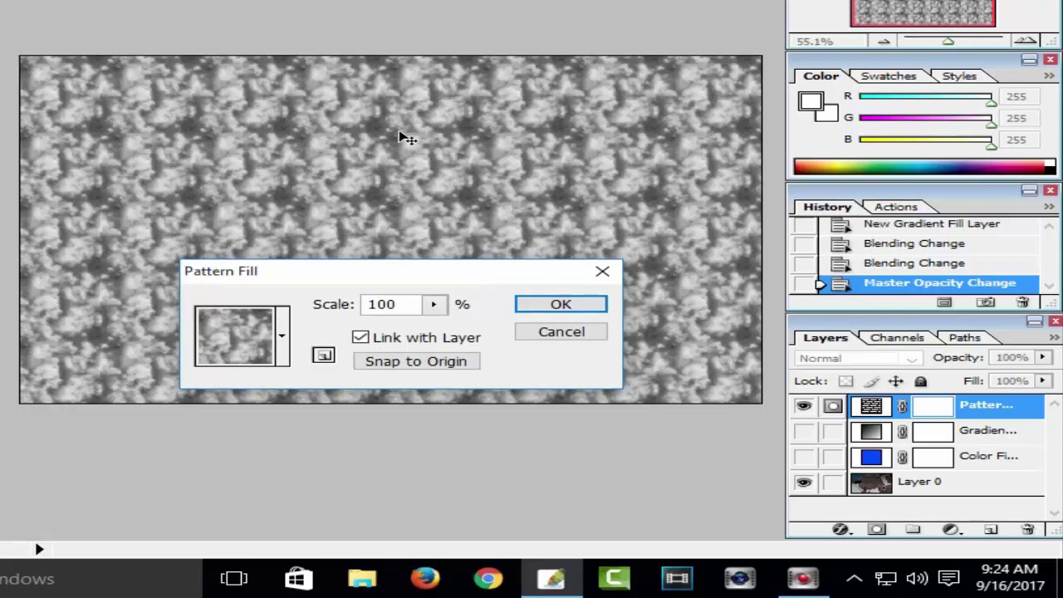
{"action": "left_click", "coordinate": [282, 341]}
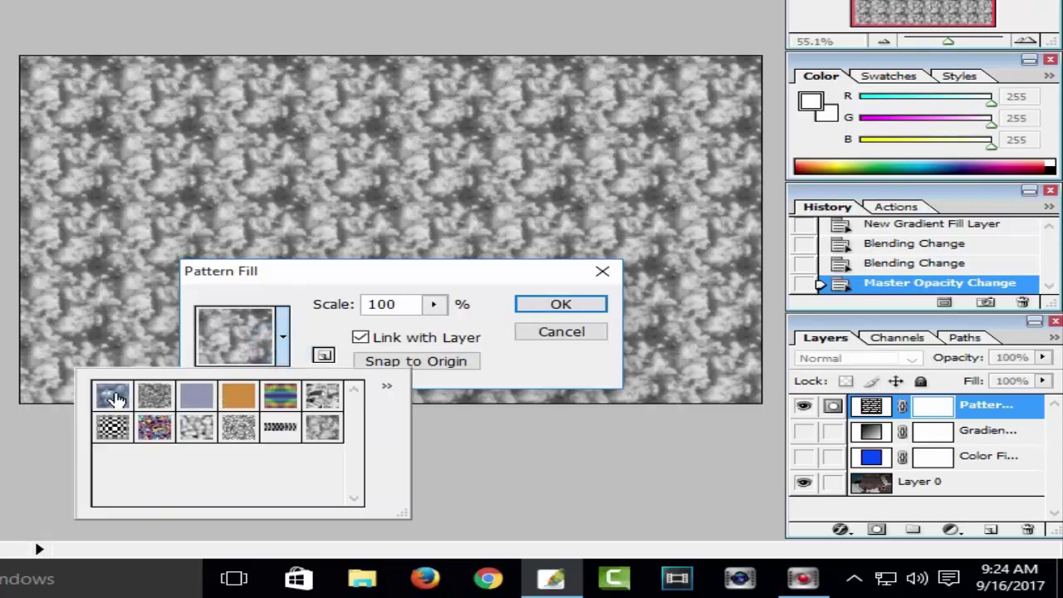
{"action": "left_click", "coordinate": [197, 429]}
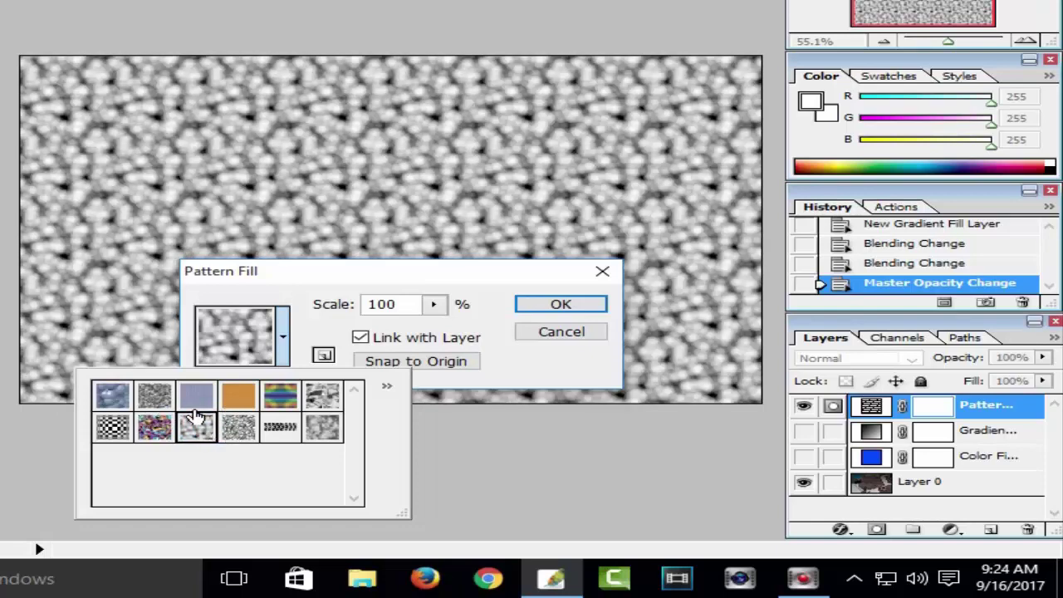
{"action": "left_click", "coordinate": [300, 306]}
{"action": "left_click", "coordinate": [541, 306]}
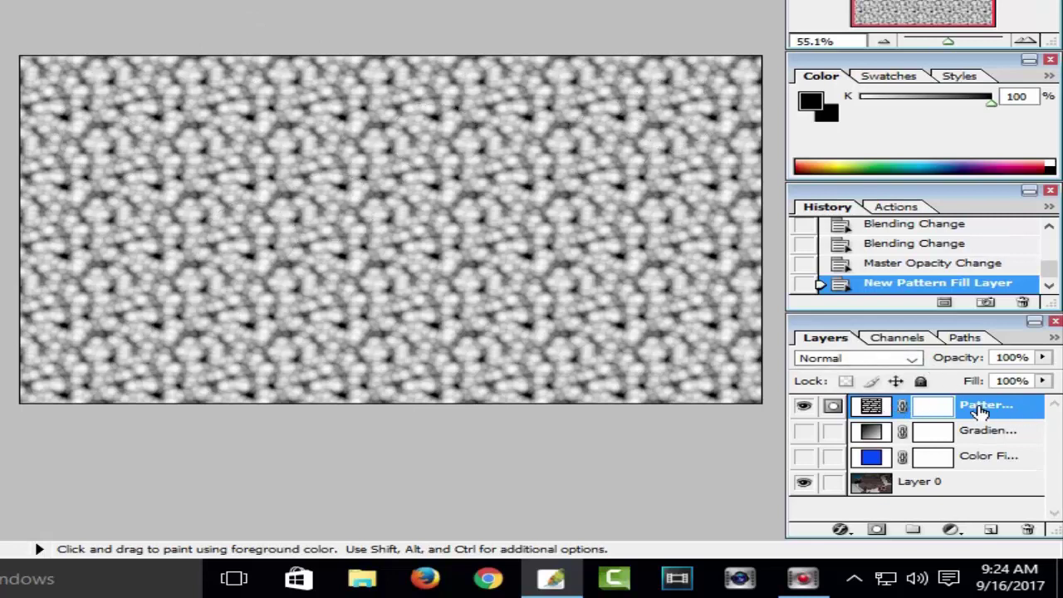
Step: Set the pattern layer to Soft Light at 41% opacity and hide it
{"action": "left_click", "coordinate": [911, 358]}
{"action": "left_click", "coordinate": [843, 192]}
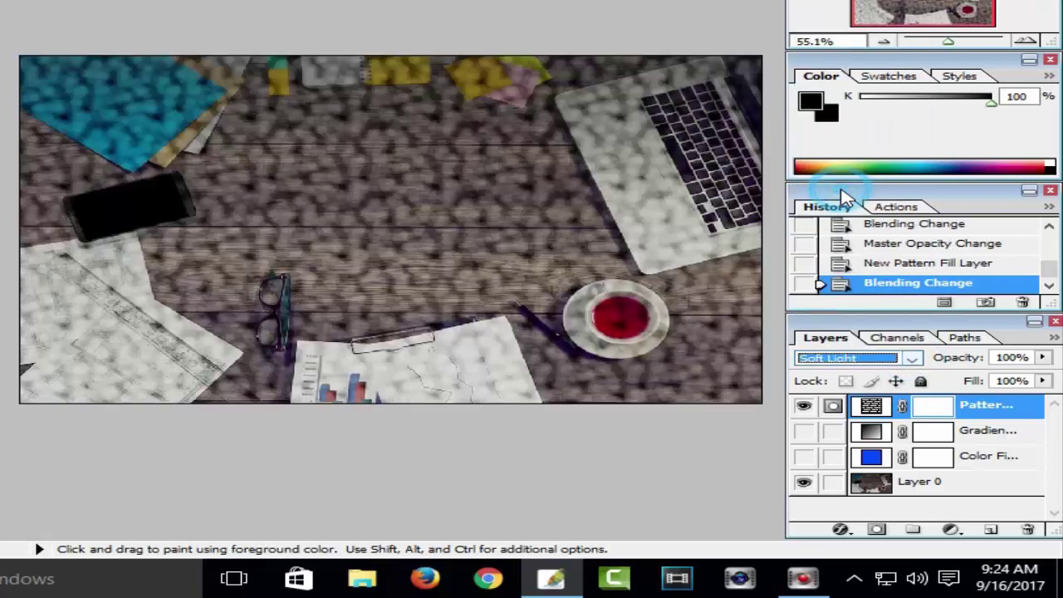
{"action": "left_click", "coordinate": [1042, 357]}
{"action": "left_click_drag", "start_coordinate": [1038, 375], "coordinate": [963, 380]}
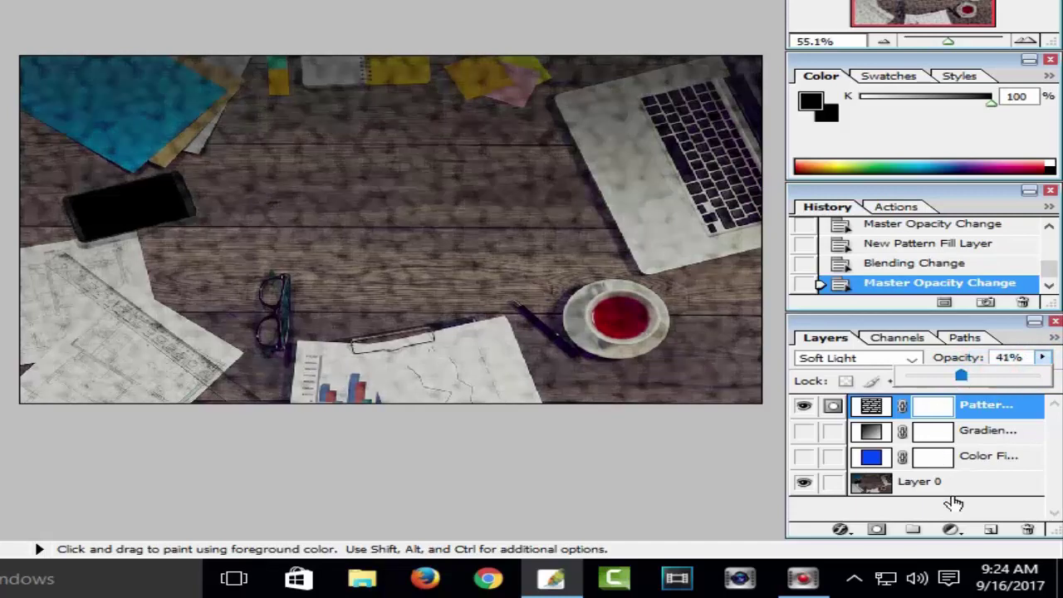
{"action": "left_click", "coordinate": [803, 405]}
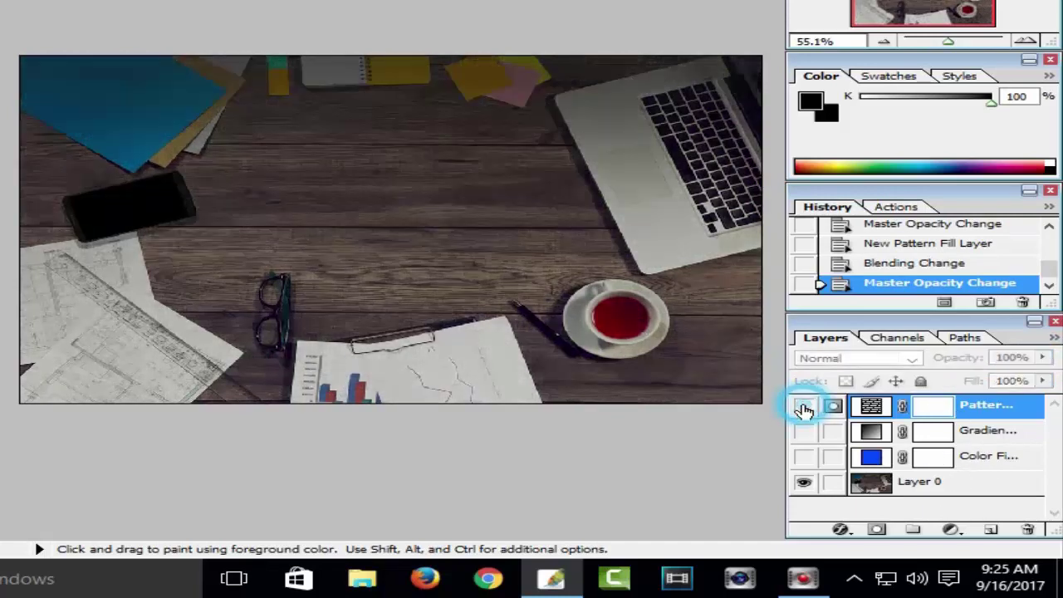
{"action": "left_click", "coordinate": [950, 529]}
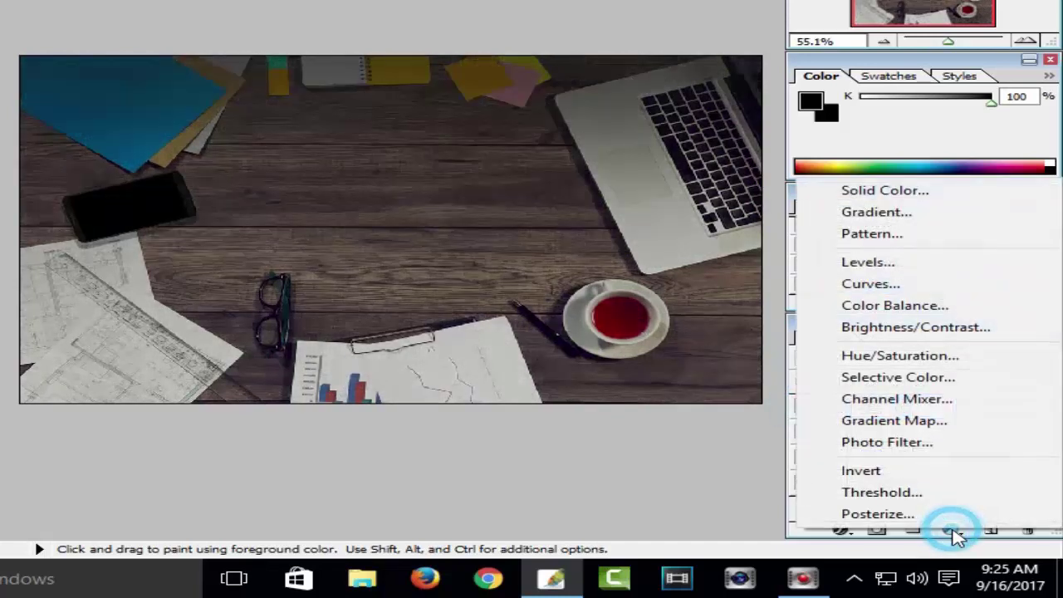
Step: Add a Levels layer with RGB input levels of 0, 1.81 and 190
{"action": "left_click", "coordinate": [859, 263]}
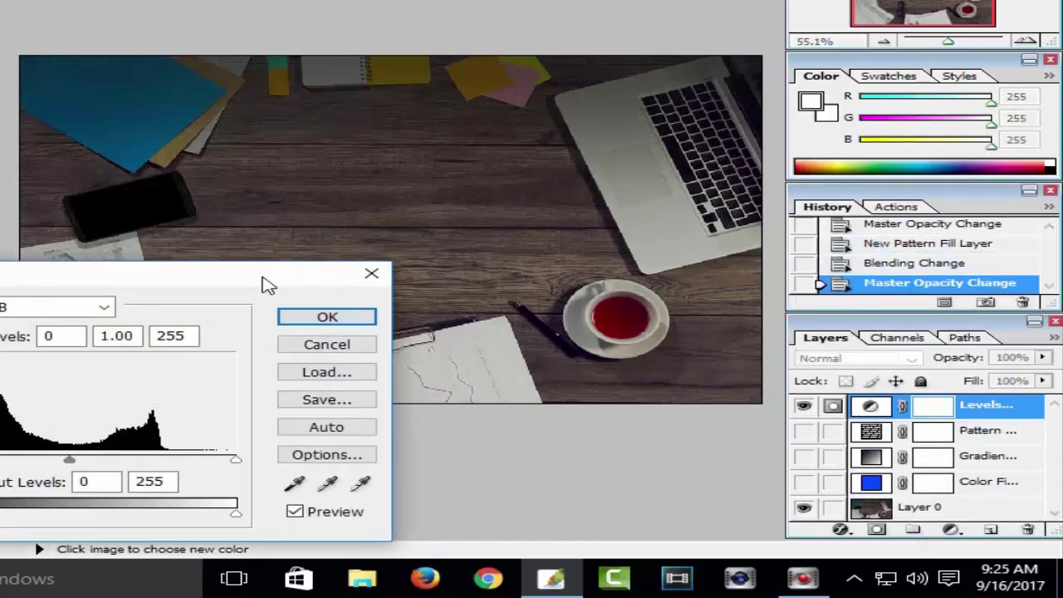
{"action": "mouse_move", "coordinate": [268, 285]}
{"action": "left_mouse_down"}
{"action": "mouse_move", "coordinate": [608, 214]}
{"action": "mouse_move", "coordinate": [612, 335]}
{"action": "left_mouse_up"}
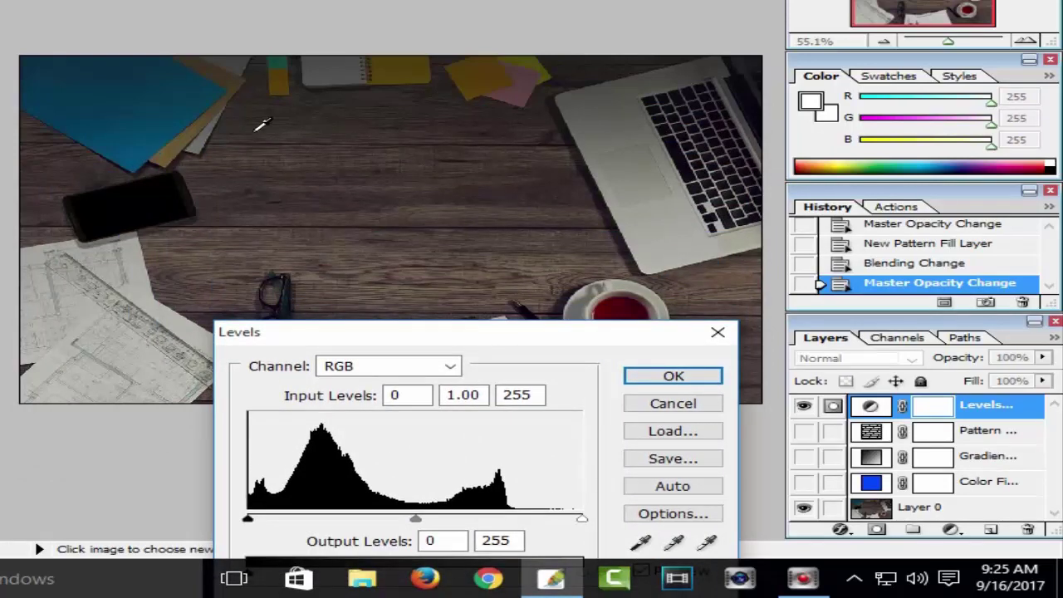
{"action": "left_click_drag", "start_coordinate": [465, 349], "coordinate": [509, 247]}
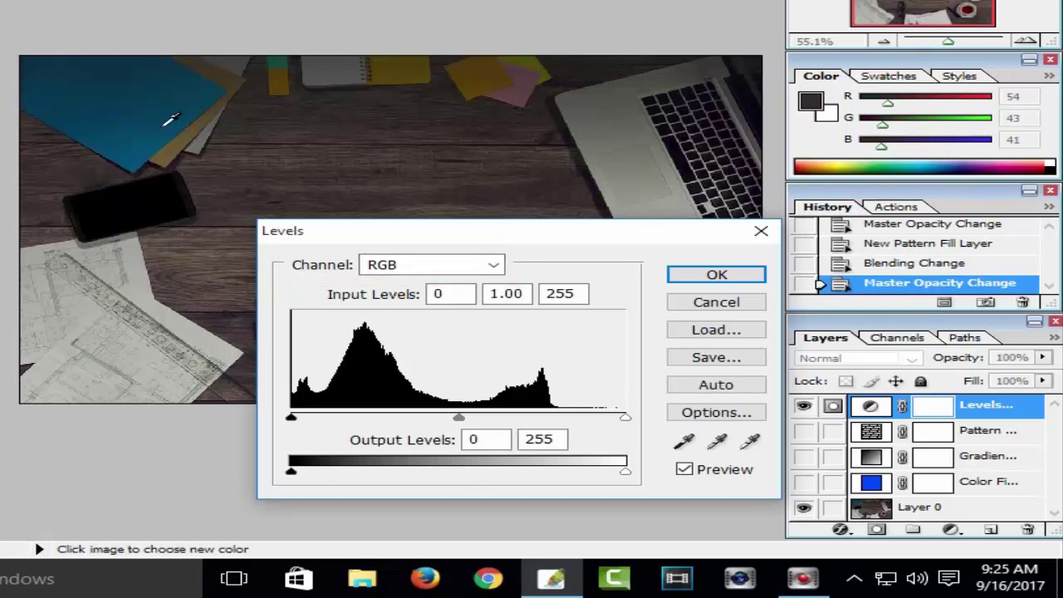
{"action": "left_click", "coordinate": [494, 267]}
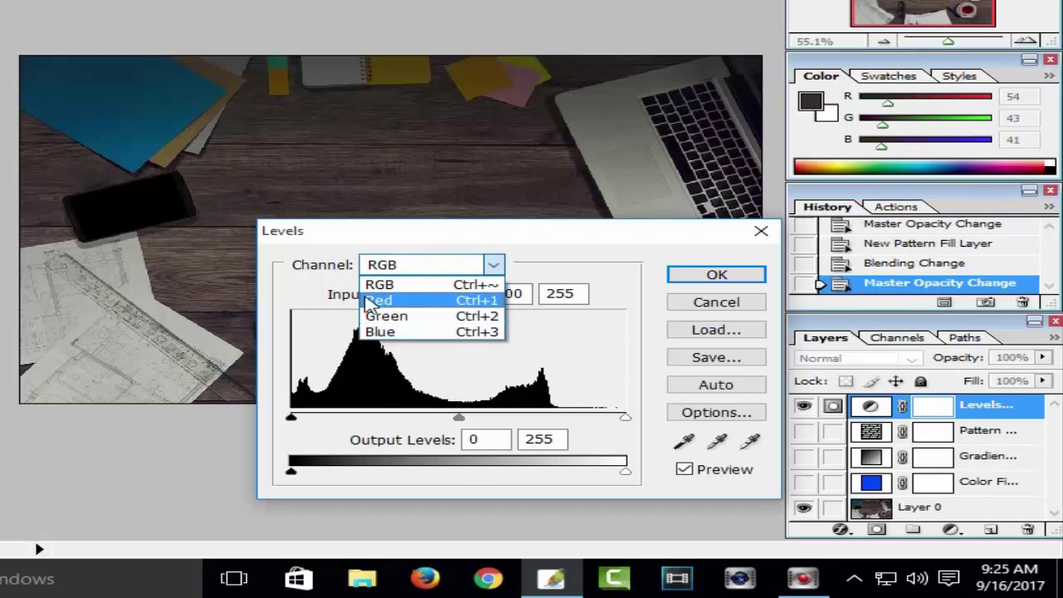
{"action": "left_click", "coordinate": [495, 268]}
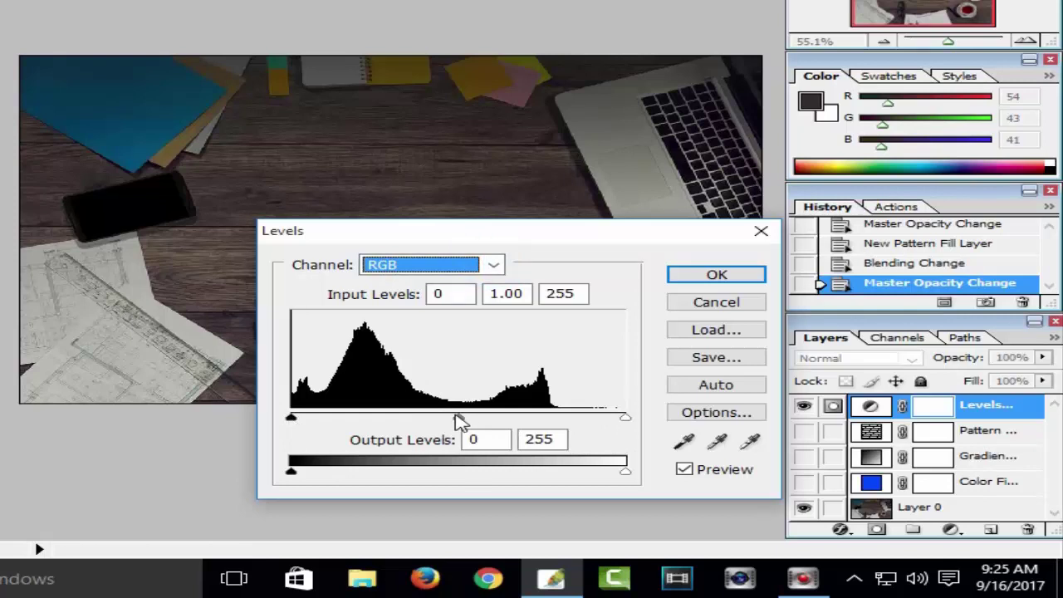
{"action": "left_click_drag", "start_coordinate": [457, 418], "coordinate": [414, 418]}
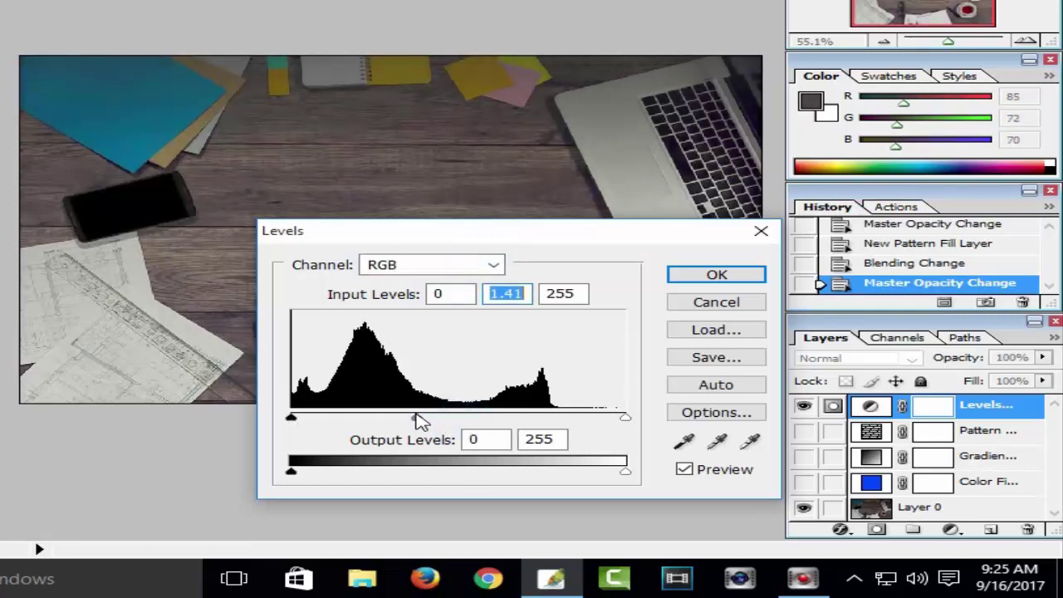
{"action": "mouse_move", "coordinate": [414, 418]}
{"action": "left_mouse_down"}
{"action": "mouse_move", "coordinate": [382, 418]}
{"action": "mouse_move", "coordinate": [448, 419]}
{"action": "mouse_move", "coordinate": [376, 428]}
{"action": "left_mouse_up"}
{"action": "mouse_move", "coordinate": [292, 422]}
{"action": "left_mouse_down"}
{"action": "mouse_move", "coordinate": [357, 422]}
{"action": "mouse_move", "coordinate": [292, 422]}
{"action": "left_mouse_up"}
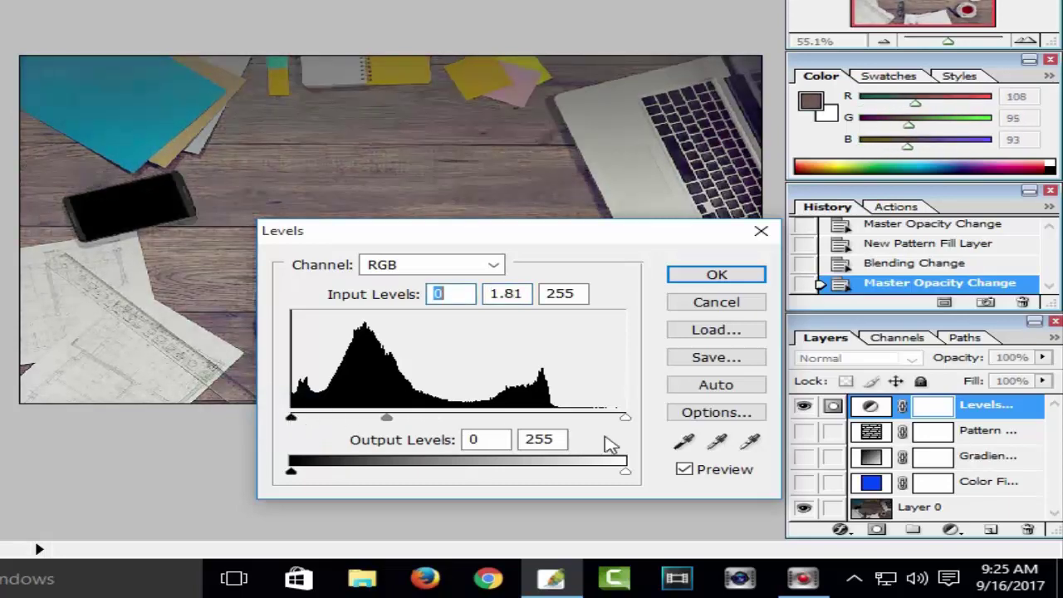
{"action": "mouse_move", "coordinate": [629, 423]}
{"action": "left_mouse_down"}
{"action": "mouse_move", "coordinate": [457, 424]}
{"action": "mouse_move", "coordinate": [542, 424]}
{"action": "left_mouse_up"}
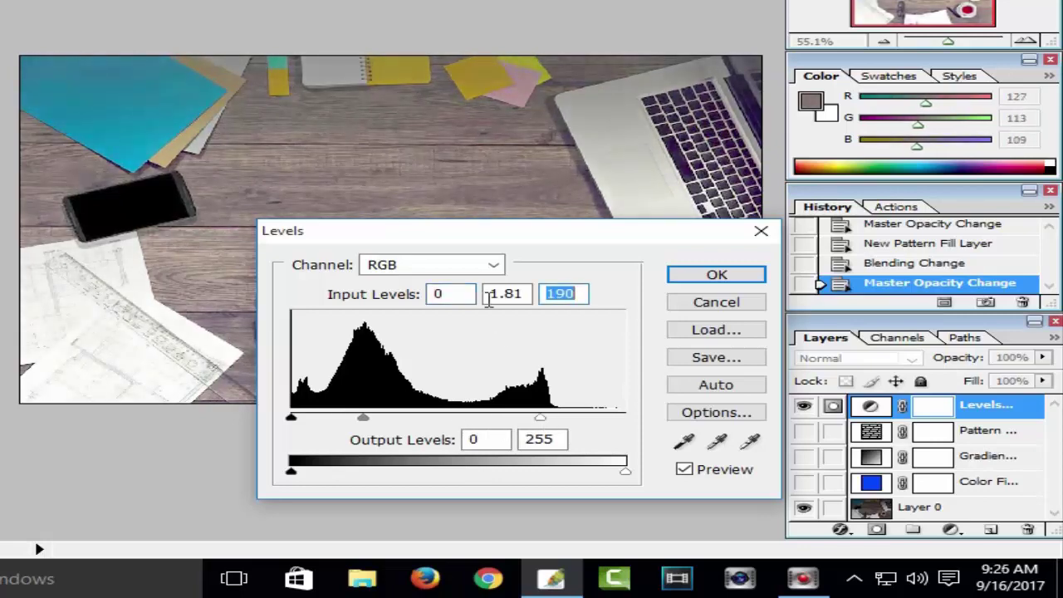
{"action": "left_click", "coordinate": [493, 264]}
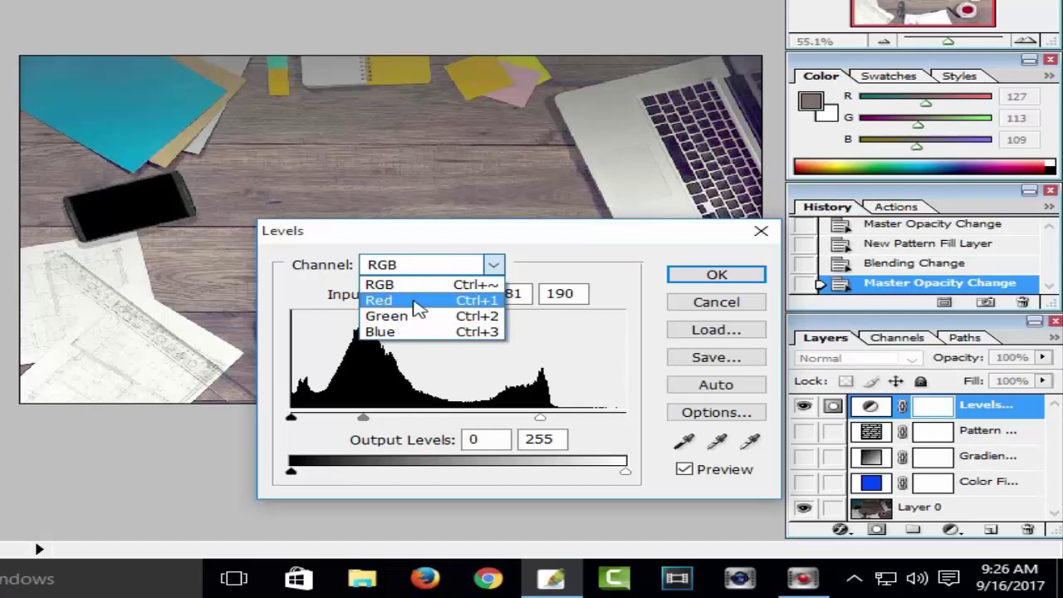
Step: Raise the Red and Blue channel midtones in Levels, Blue to about 1.44
{"action": "left_click", "coordinate": [380, 301]}
{"action": "mouse_move", "coordinate": [503, 239]}
{"action": "left_mouse_down"}
{"action": "mouse_move", "coordinate": [474, 284]}
{"action": "mouse_move", "coordinate": [455, 353]}
{"action": "mouse_move", "coordinate": [247, 237]}
{"action": "left_mouse_up"}
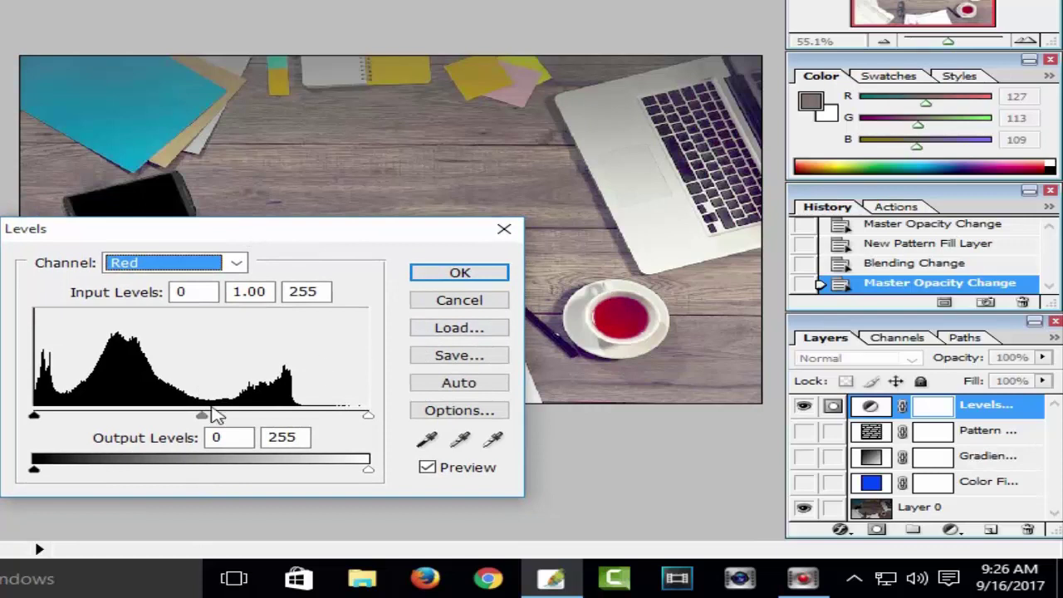
{"action": "mouse_move", "coordinate": [202, 415]}
{"action": "left_mouse_down"}
{"action": "mouse_move", "coordinate": [163, 416]}
{"action": "mouse_move", "coordinate": [237, 416]}
{"action": "mouse_move", "coordinate": [142, 416]}
{"action": "mouse_move", "coordinate": [210, 414]}
{"action": "mouse_move", "coordinate": [198, 415]}
{"action": "left_mouse_up"}
{"action": "left_click", "coordinate": [238, 263]}
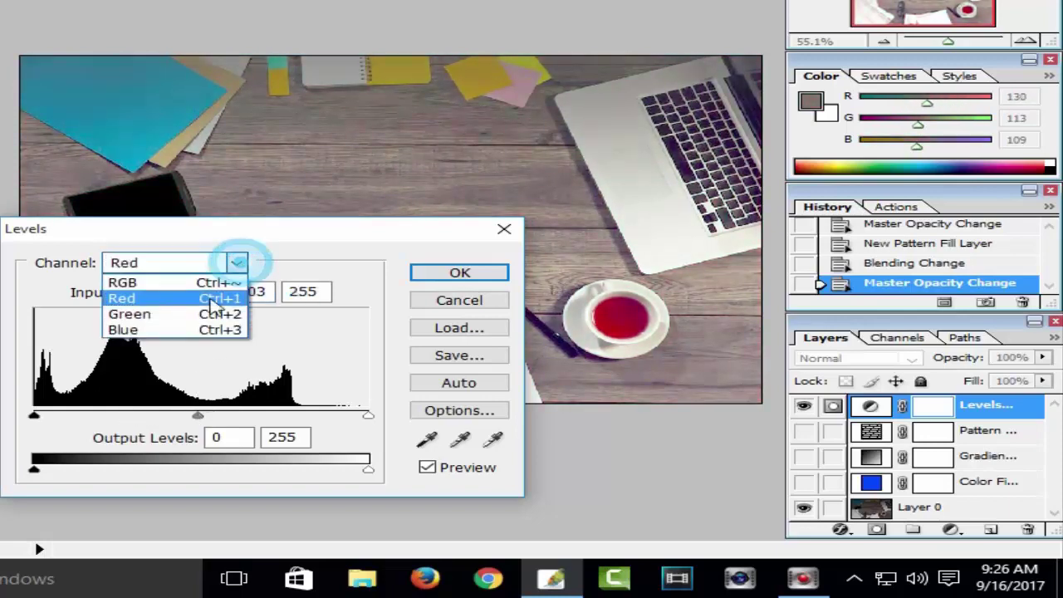
{"action": "left_click", "coordinate": [170, 329]}
{"action": "mouse_move", "coordinate": [198, 415]}
{"action": "left_mouse_down"}
{"action": "mouse_move", "coordinate": [119, 415]}
{"action": "mouse_move", "coordinate": [204, 415]}
{"action": "mouse_move", "coordinate": [162, 417]}
{"action": "left_mouse_up"}
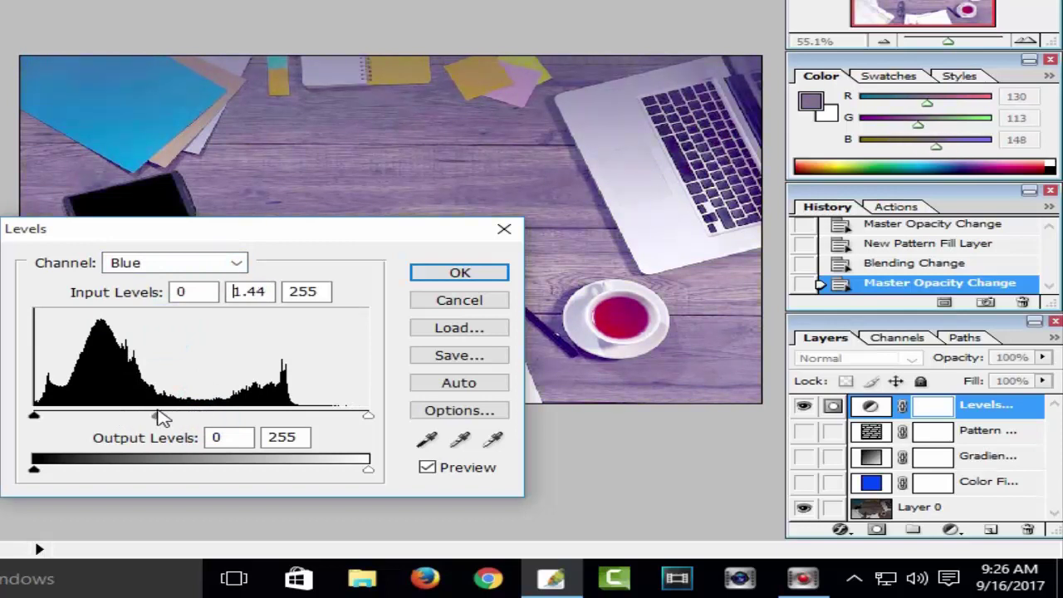
Step: Return to the RGB channel and cancel Levels so no Levels layer is kept
{"action": "left_click_drag", "start_coordinate": [293, 238], "coordinate": [476, 251]}
{"action": "left_click_drag", "start_coordinate": [375, 253], "coordinate": [336, 214]}
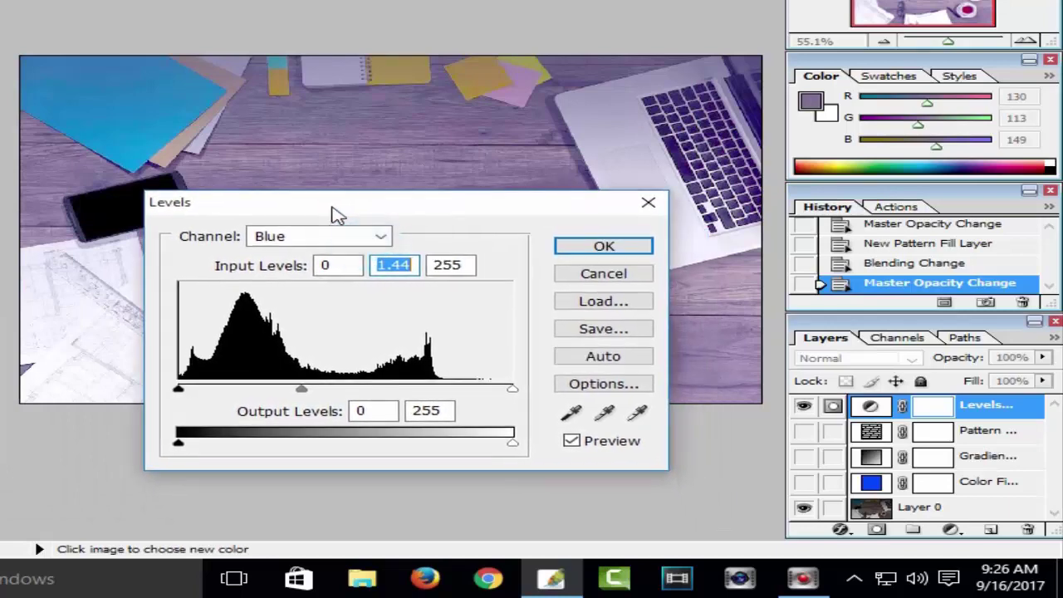
{"action": "left_click", "coordinate": [379, 236]}
{"action": "left_click", "coordinate": [356, 256]}
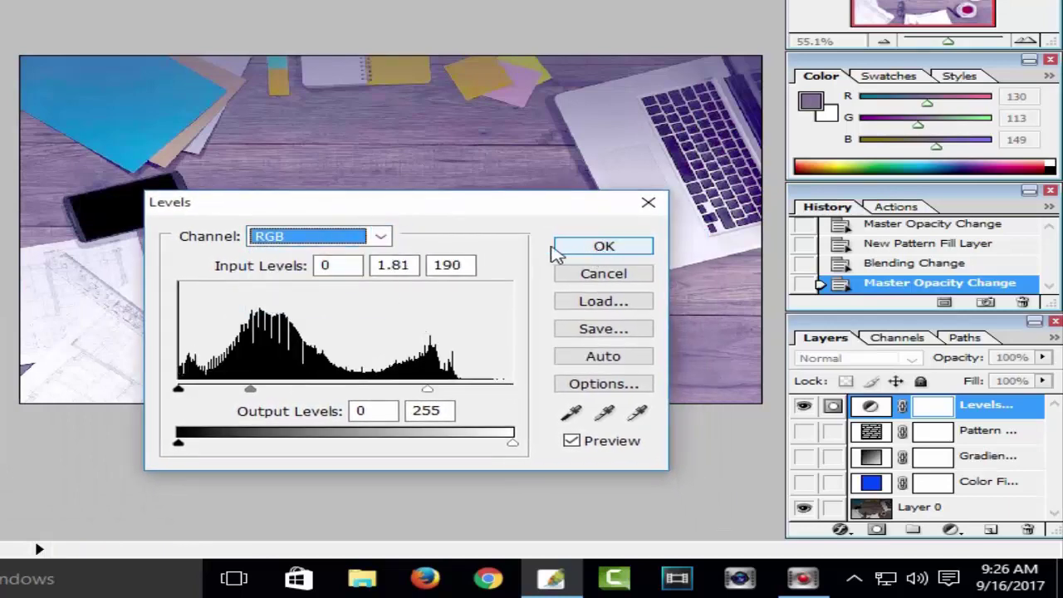
{"action": "left_click_drag", "start_coordinate": [488, 214], "coordinate": [496, 278]}
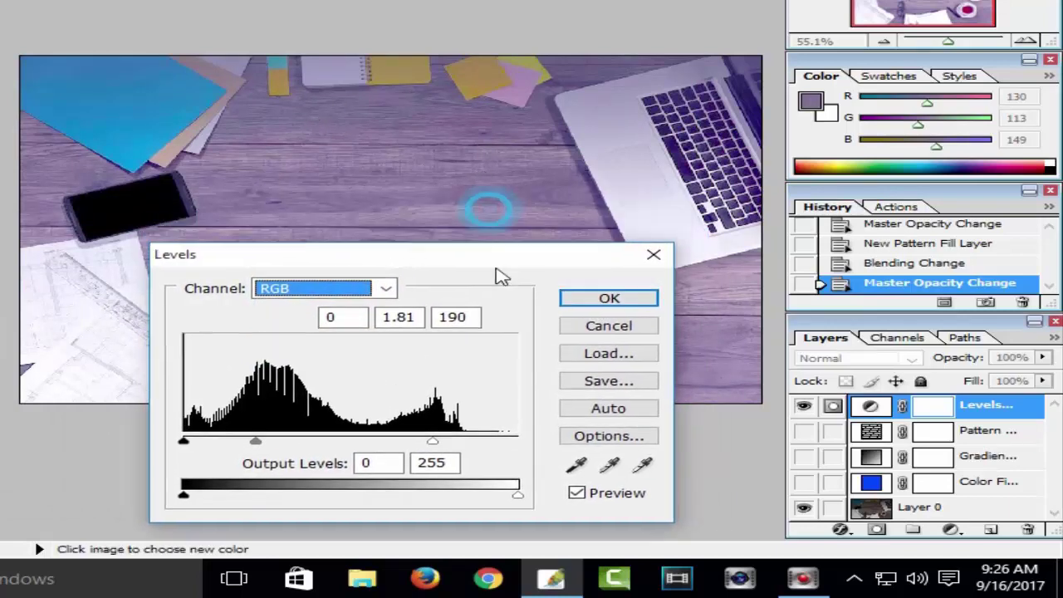
{"action": "left_click", "coordinate": [656, 269]}
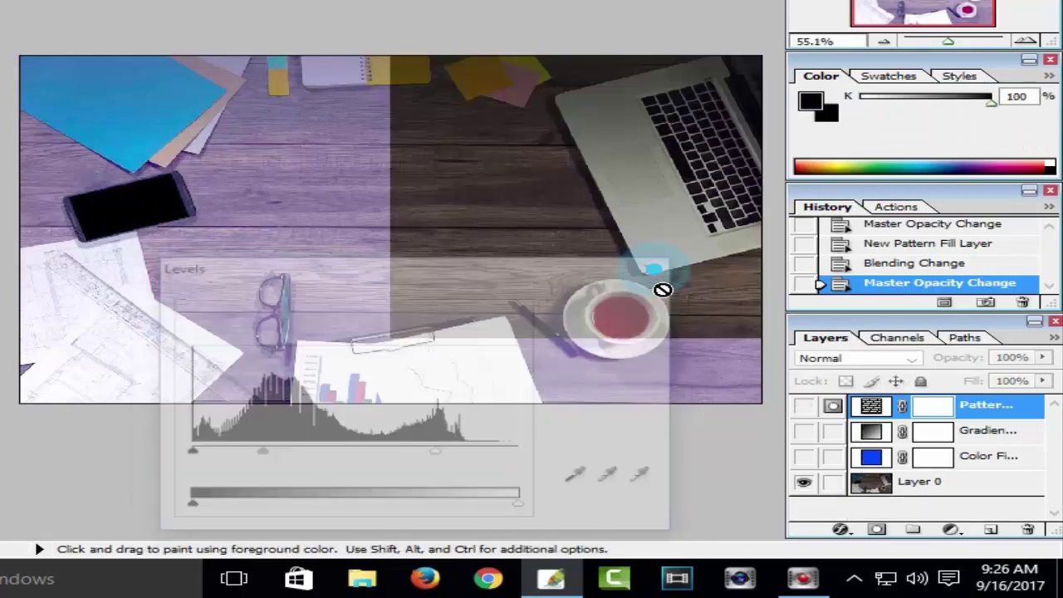
Step: Add a Curves adjustment layer and move its settings panel aside
{"action": "left_click", "coordinate": [952, 530]}
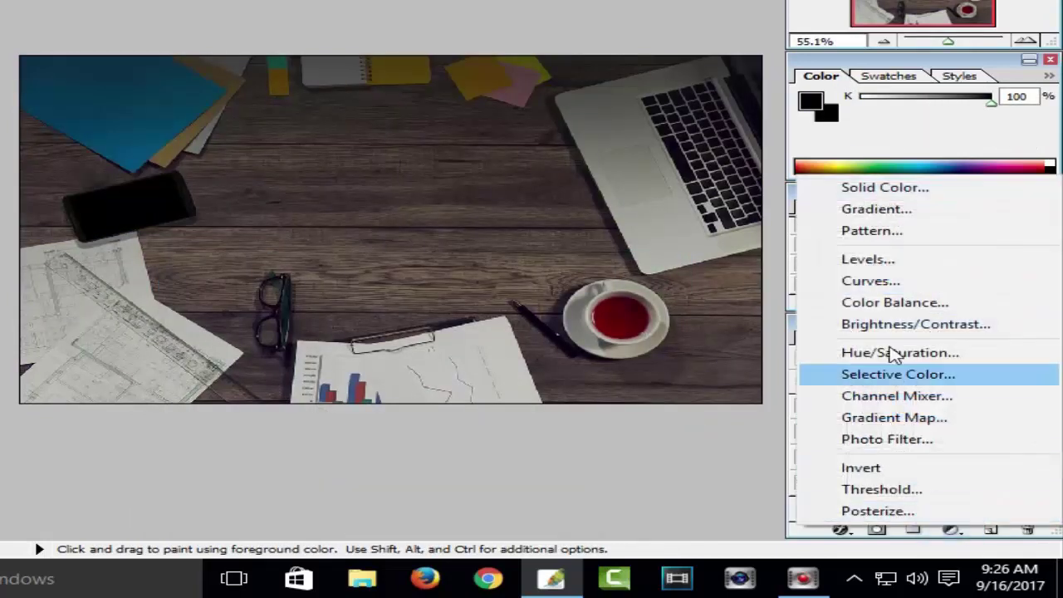
{"action": "left_click", "coordinate": [868, 282]}
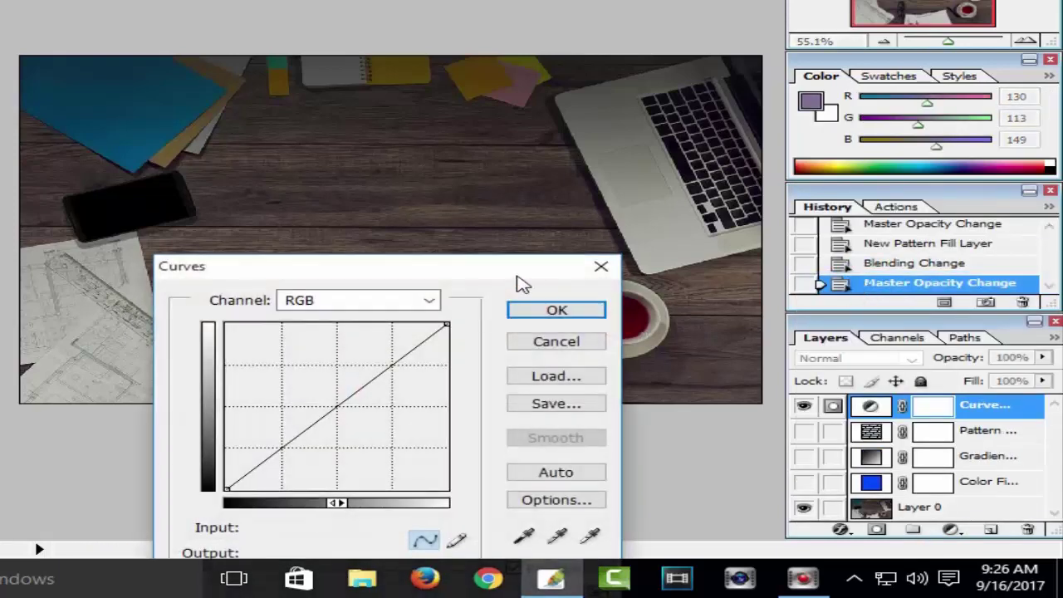
{"action": "left_click", "coordinate": [515, 275]}
{"action": "left_click_drag", "start_coordinate": [558, 214], "coordinate": [619, 158]}
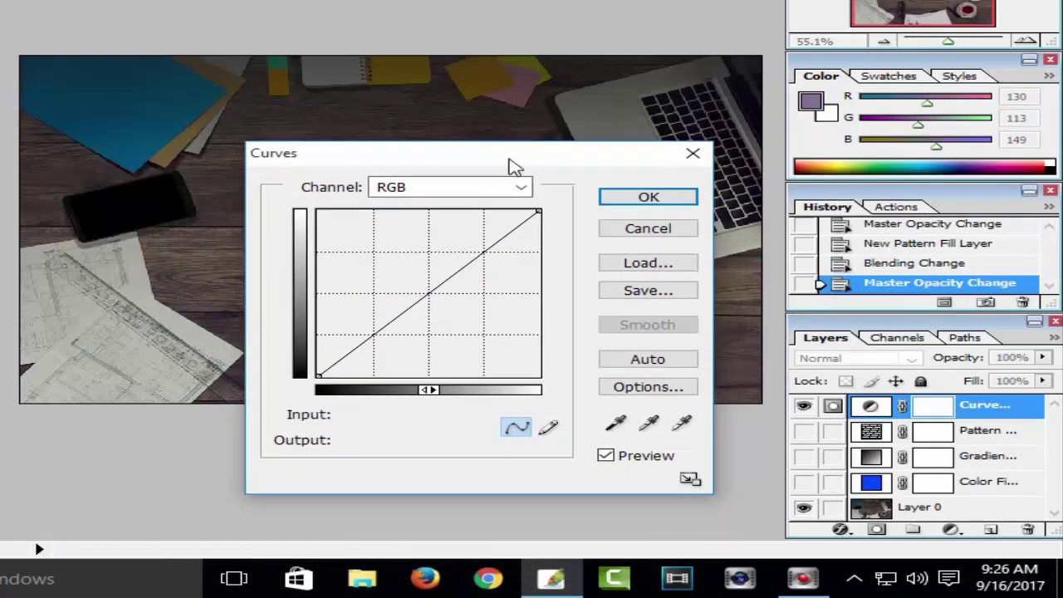
{"action": "left_click_drag", "start_coordinate": [506, 157], "coordinate": [565, 257]}
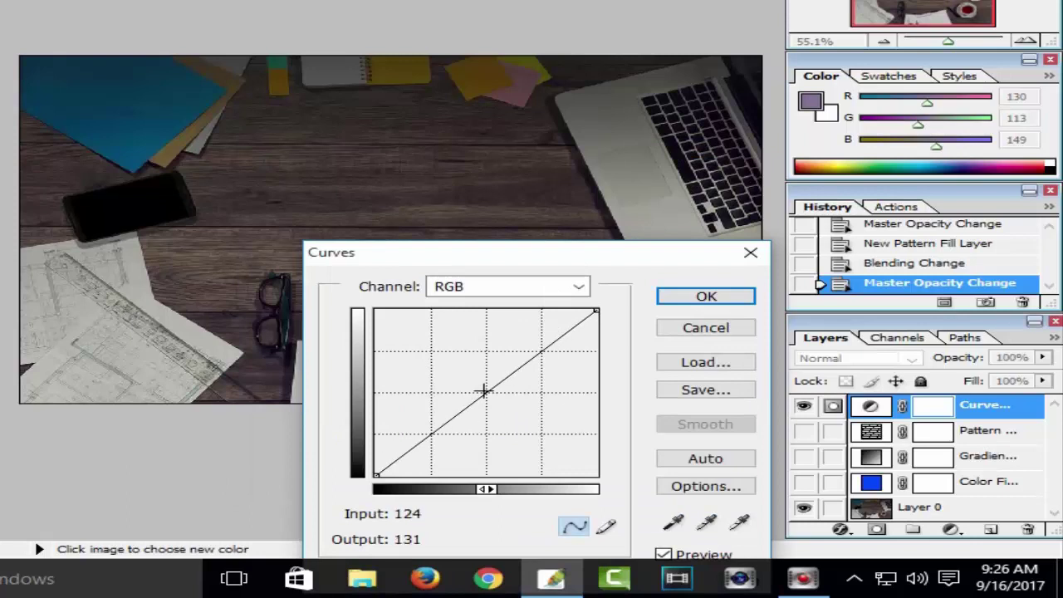
Step: Bow the RGB curve upward to about 96/155 to brighten, then cancel Curves
{"action": "mouse_move", "coordinate": [486, 392]}
{"action": "left_mouse_down"}
{"action": "mouse_move", "coordinate": [444, 375]}
{"action": "mouse_move", "coordinate": [520, 423]}
{"action": "mouse_move", "coordinate": [470, 399]}
{"action": "mouse_move", "coordinate": [451, 374]}
{"action": "left_mouse_up"}
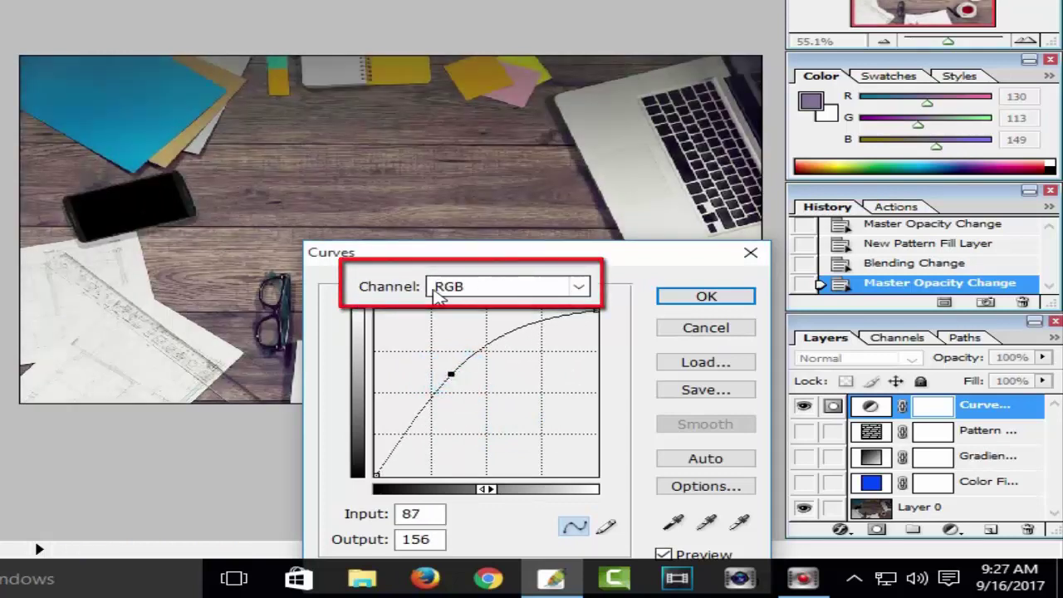
{"action": "left_click", "coordinate": [581, 288]}
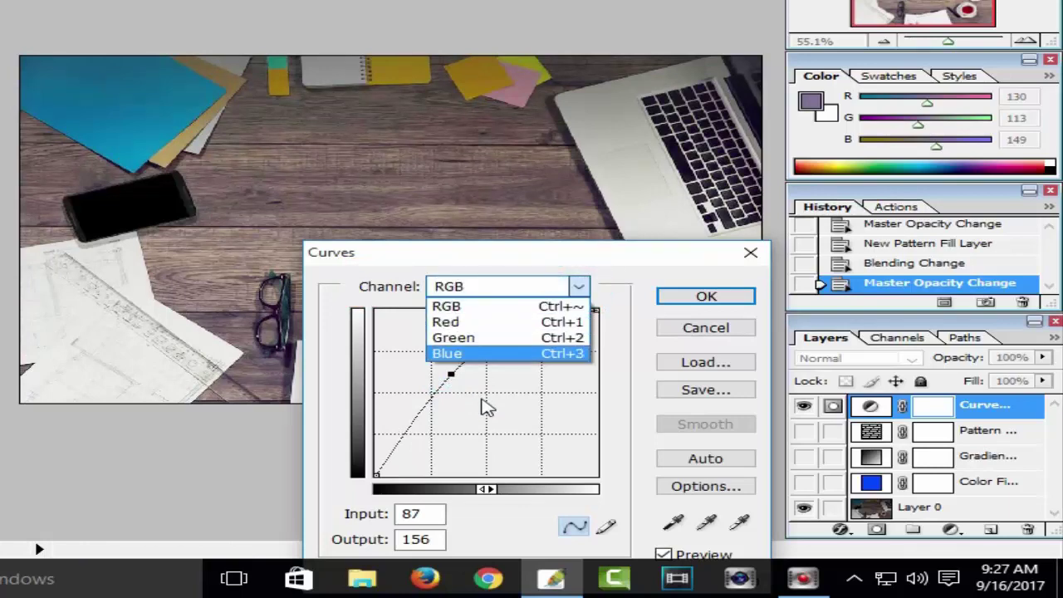
{"action": "left_click", "coordinate": [482, 396]}
{"action": "mouse_move", "coordinate": [451, 374]}
{"action": "left_mouse_down"}
{"action": "mouse_move", "coordinate": [482, 385]}
{"action": "mouse_move", "coordinate": [457, 375]}
{"action": "left_mouse_up"}
{"action": "left_click", "coordinate": [578, 287]}
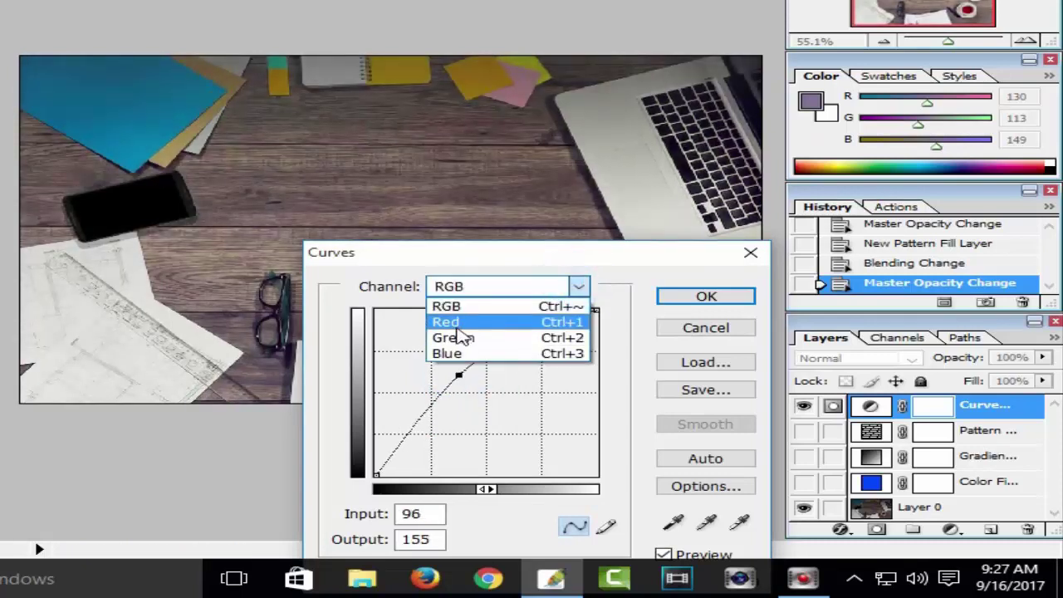
{"action": "left_click", "coordinate": [505, 399]}
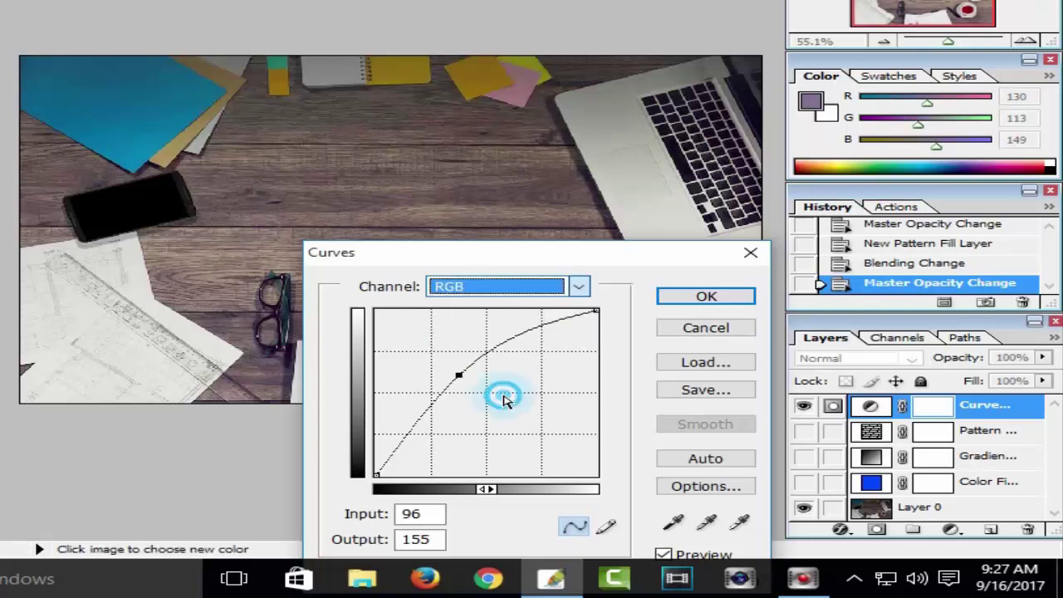
{"action": "left_click", "coordinate": [706, 296]}
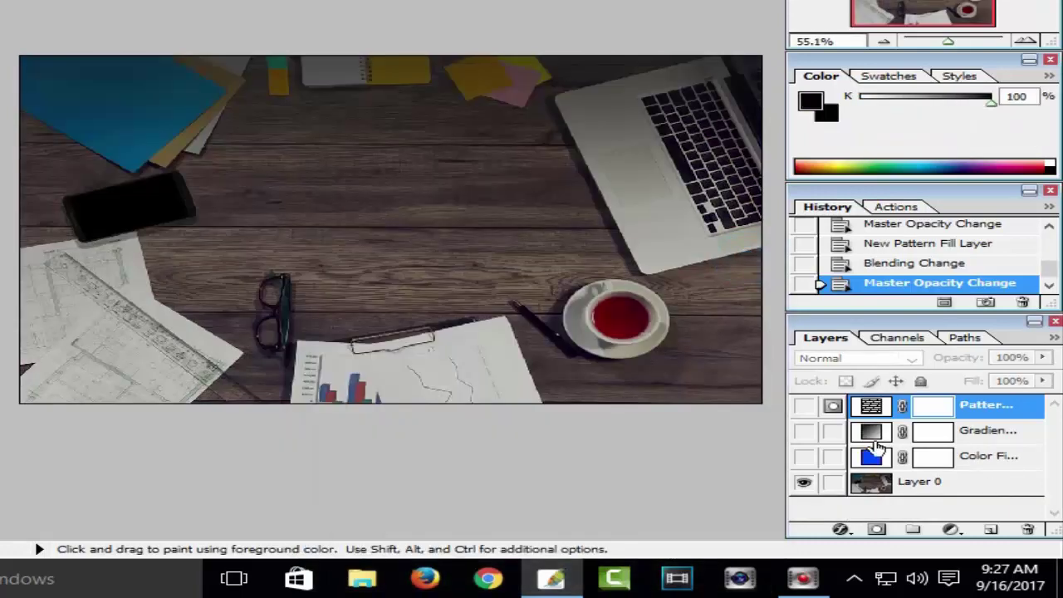
{"action": "left_click", "coordinate": [951, 530]}
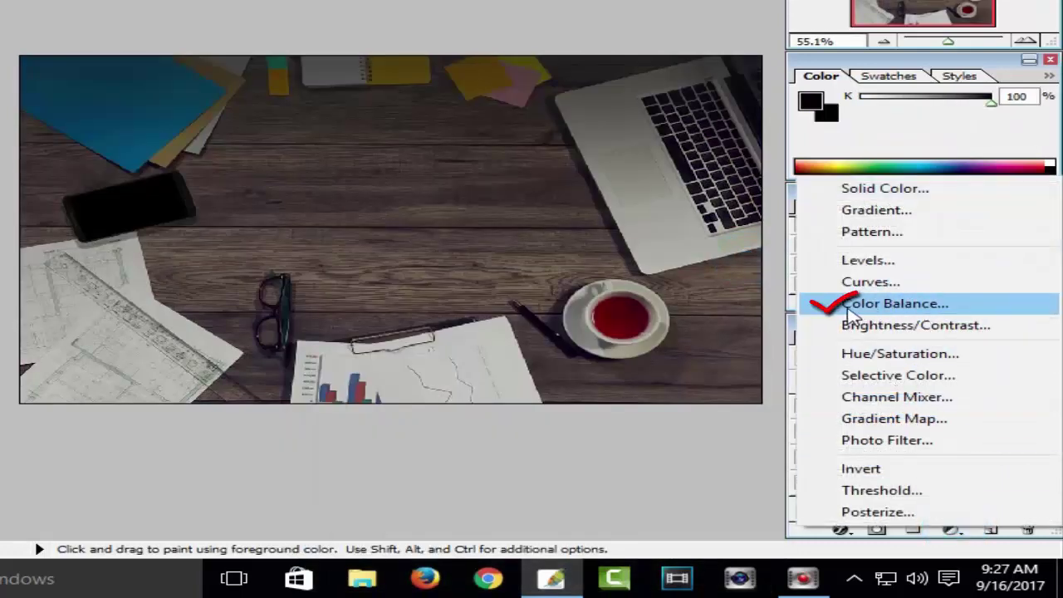
{"action": "left_click", "coordinate": [887, 309]}
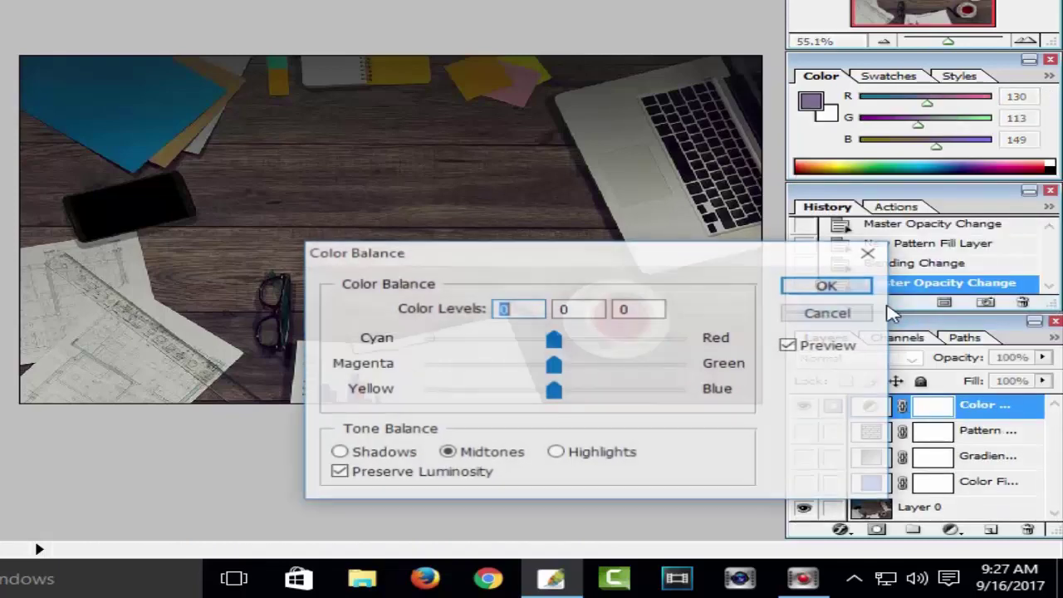
{"action": "mouse_move", "coordinate": [673, 258]}
{"action": "left_mouse_down"}
{"action": "mouse_move", "coordinate": [526, 191]}
{"action": "mouse_move", "coordinate": [495, 309]}
{"action": "left_mouse_up"}
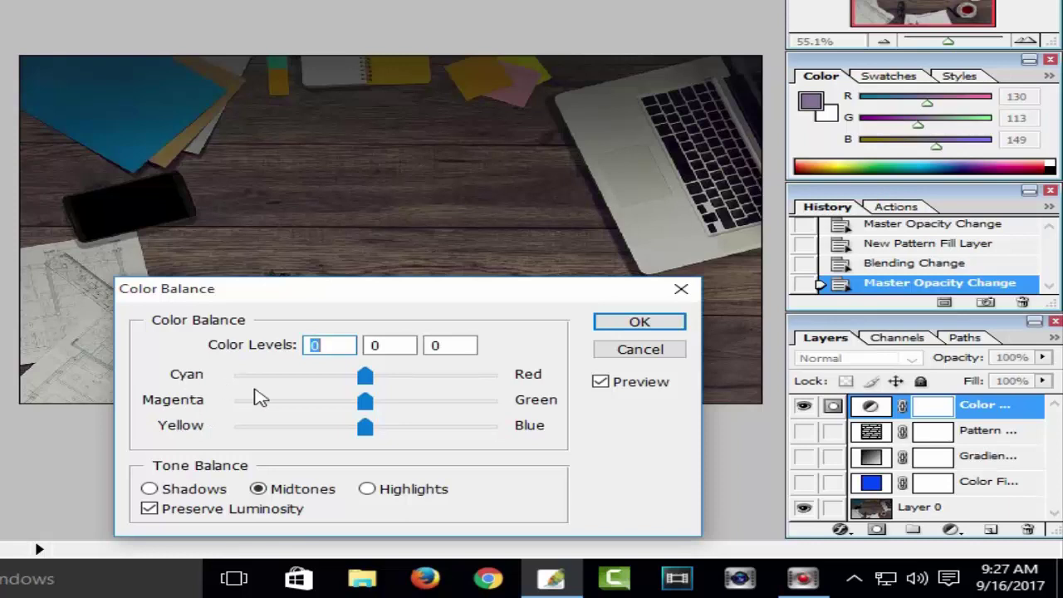
{"action": "mouse_move", "coordinate": [366, 377]}
{"action": "left_mouse_down"}
{"action": "mouse_move", "coordinate": [422, 384]}
{"action": "mouse_move", "coordinate": [320, 379]}
{"action": "left_mouse_up"}
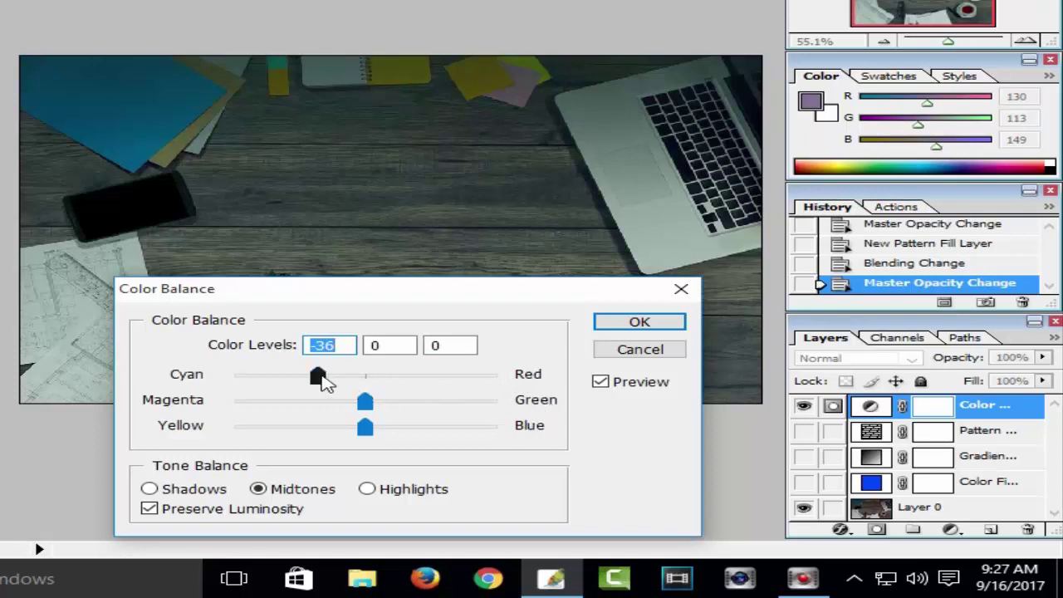
{"action": "mouse_move", "coordinate": [324, 382]}
{"action": "left_mouse_down"}
{"action": "mouse_move", "coordinate": [423, 391]}
{"action": "mouse_move", "coordinate": [423, 405]}
{"action": "mouse_move", "coordinate": [454, 418]}
{"action": "left_mouse_up"}
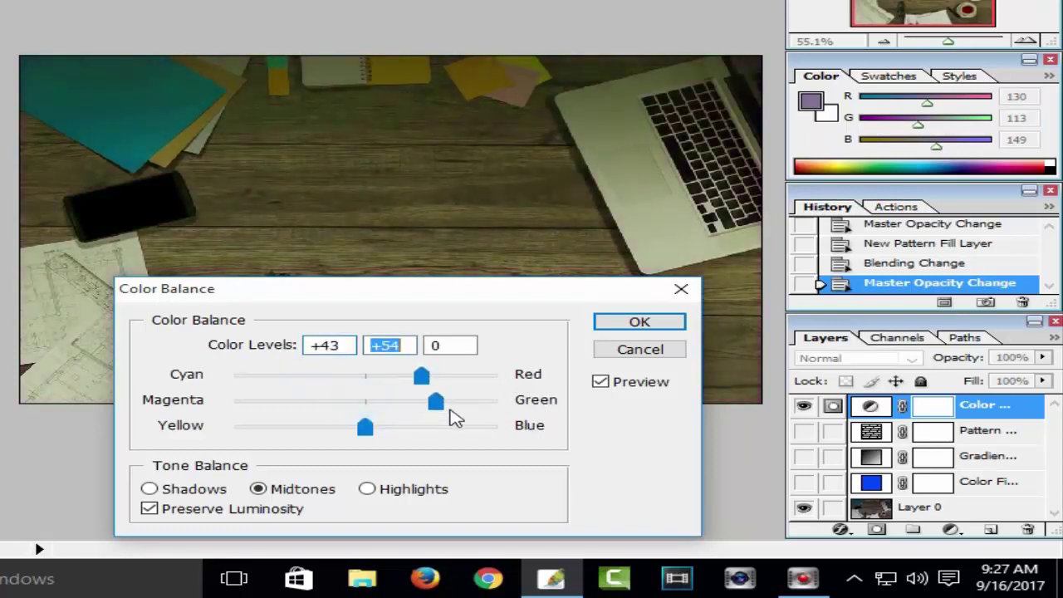
{"action": "mouse_move", "coordinate": [370, 431]}
{"action": "left_mouse_down"}
{"action": "mouse_move", "coordinate": [430, 435]}
{"action": "mouse_move", "coordinate": [265, 432]}
{"action": "left_mouse_up"}
{"action": "left_click_drag", "start_coordinate": [421, 376], "coordinate": [320, 380]}
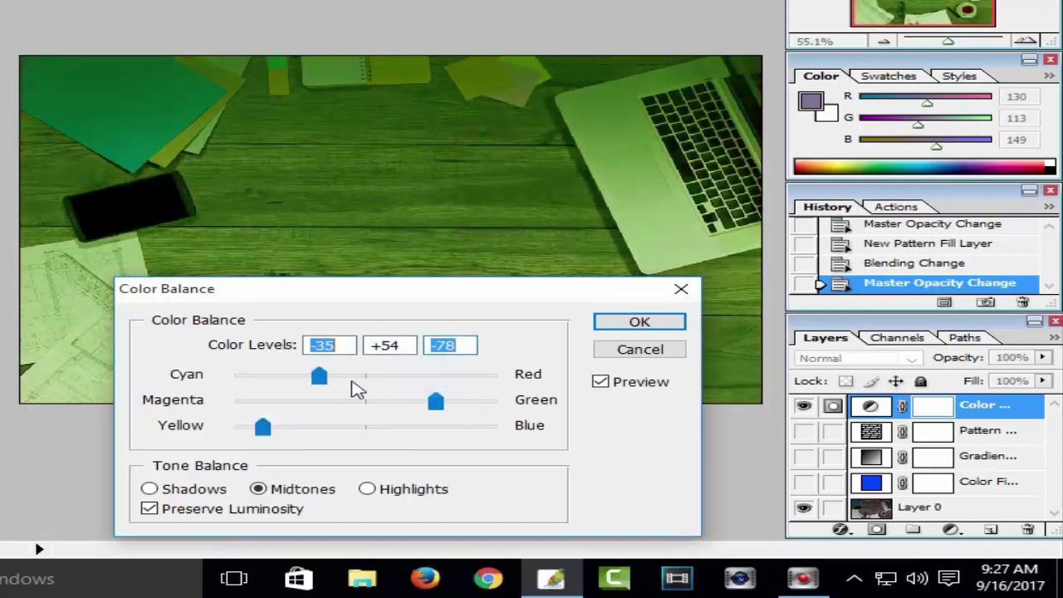
{"action": "mouse_move", "coordinate": [427, 407]}
{"action": "left_mouse_down"}
{"action": "mouse_move", "coordinate": [338, 404]}
{"action": "mouse_move", "coordinate": [415, 376]}
{"action": "left_mouse_up"}
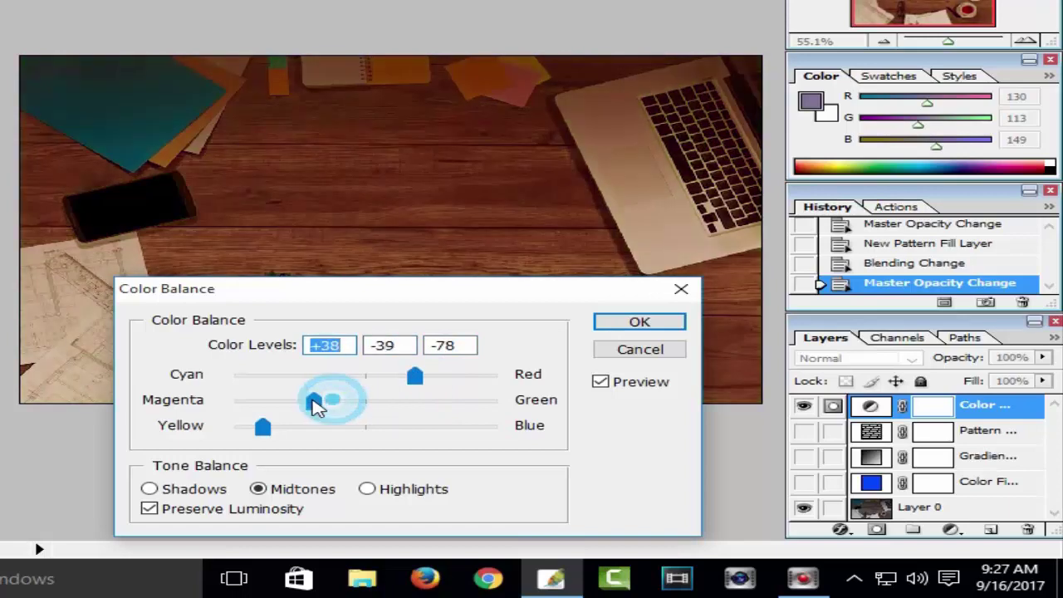
{"action": "left_click_drag", "start_coordinate": [327, 401], "coordinate": [312, 402]}
{"action": "left_click_drag", "start_coordinate": [418, 382], "coordinate": [437, 378]}
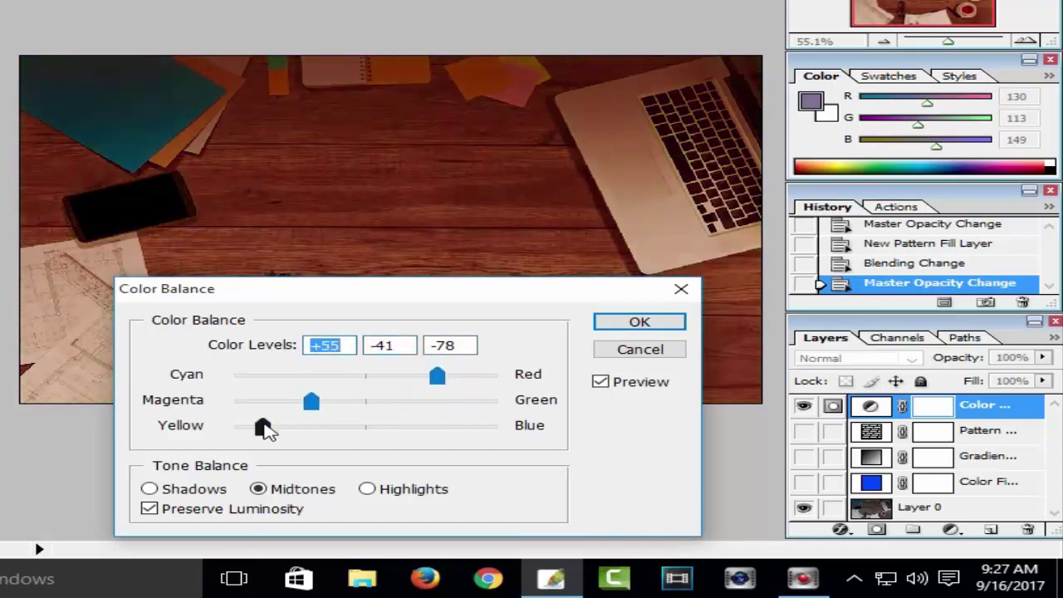
{"action": "left_click_drag", "start_coordinate": [264, 428], "coordinate": [400, 427]}
{"action": "left_click_drag", "start_coordinate": [311, 402], "coordinate": [470, 407]}
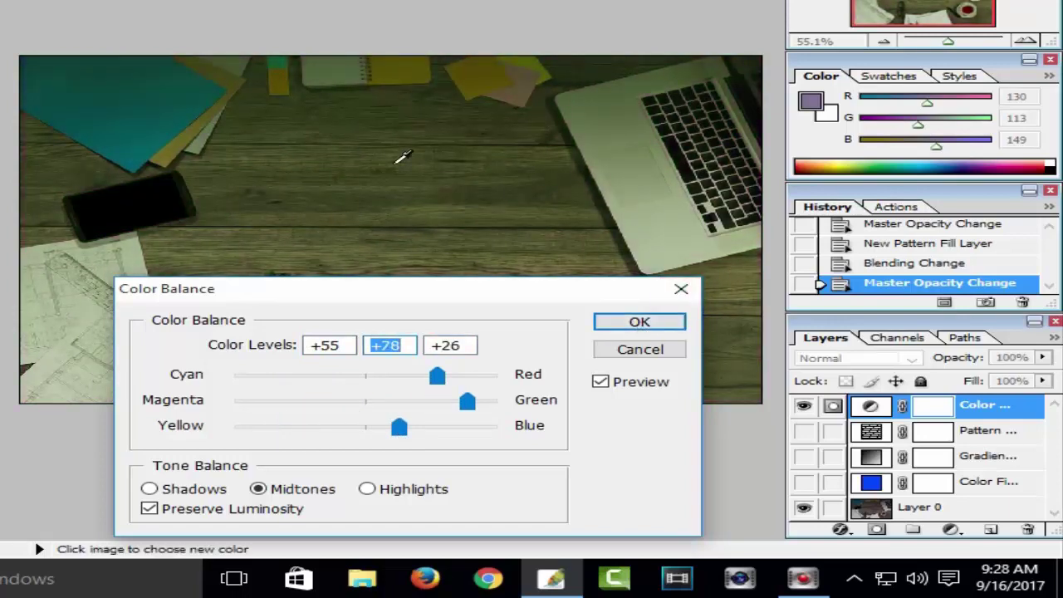
{"action": "left_click", "coordinate": [681, 289]}
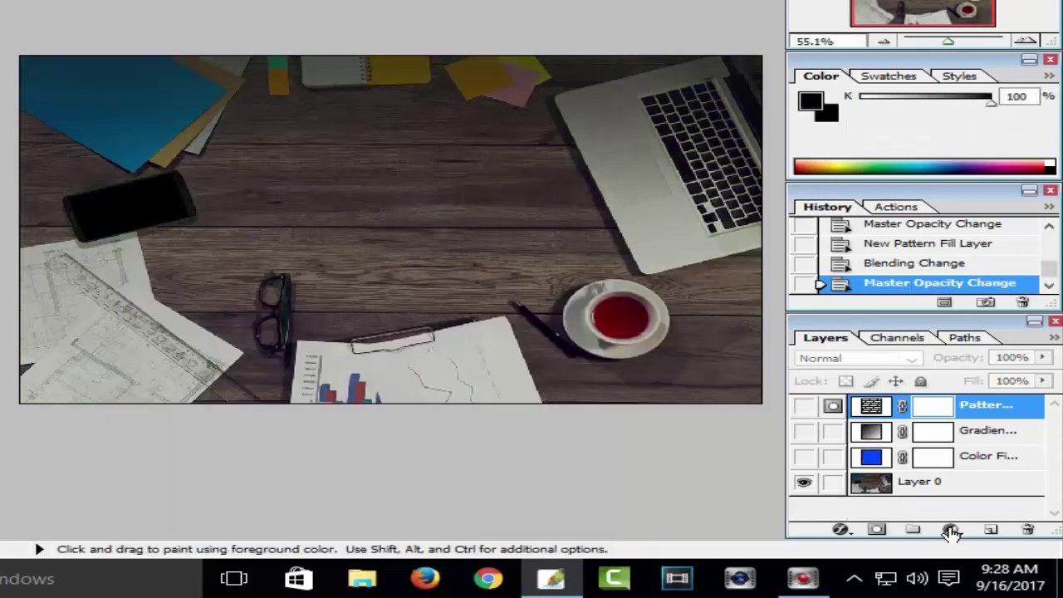
{"action": "left_click", "coordinate": [951, 531]}
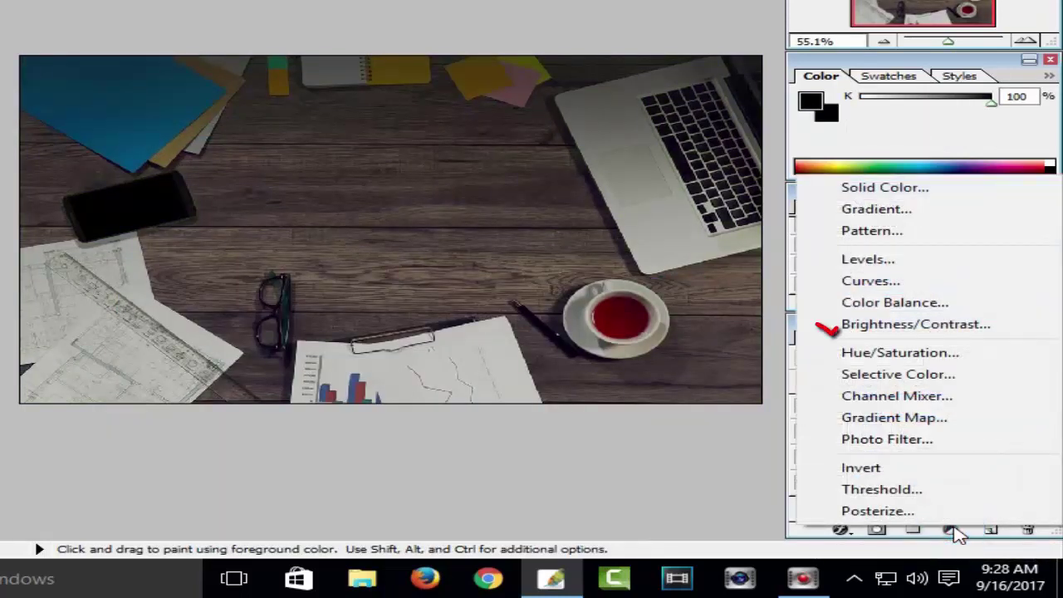
{"action": "left_click", "coordinate": [896, 326]}
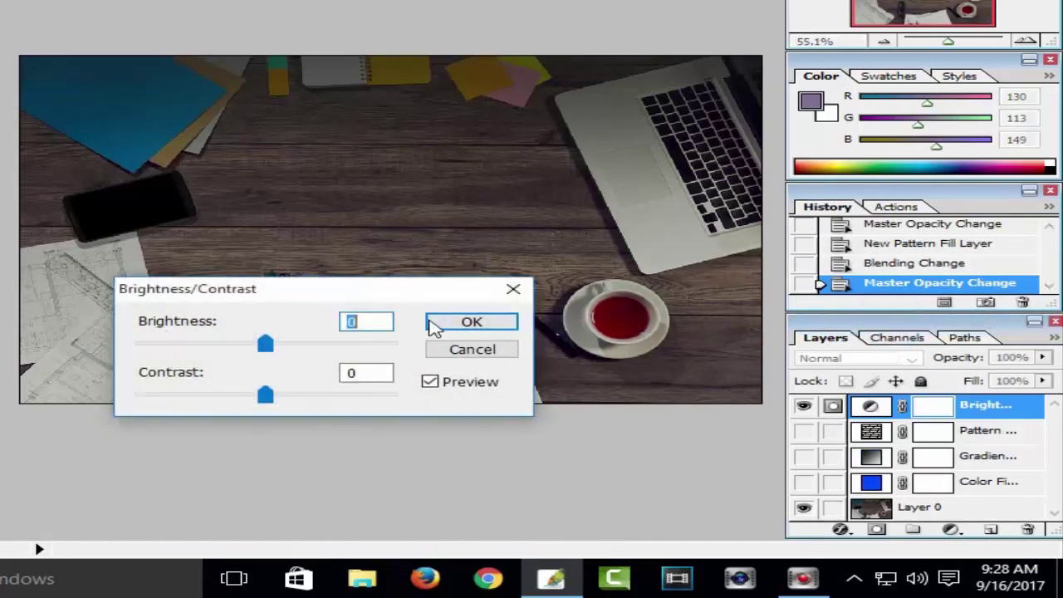
{"action": "left_click_drag", "start_coordinate": [407, 299], "coordinate": [528, 304]}
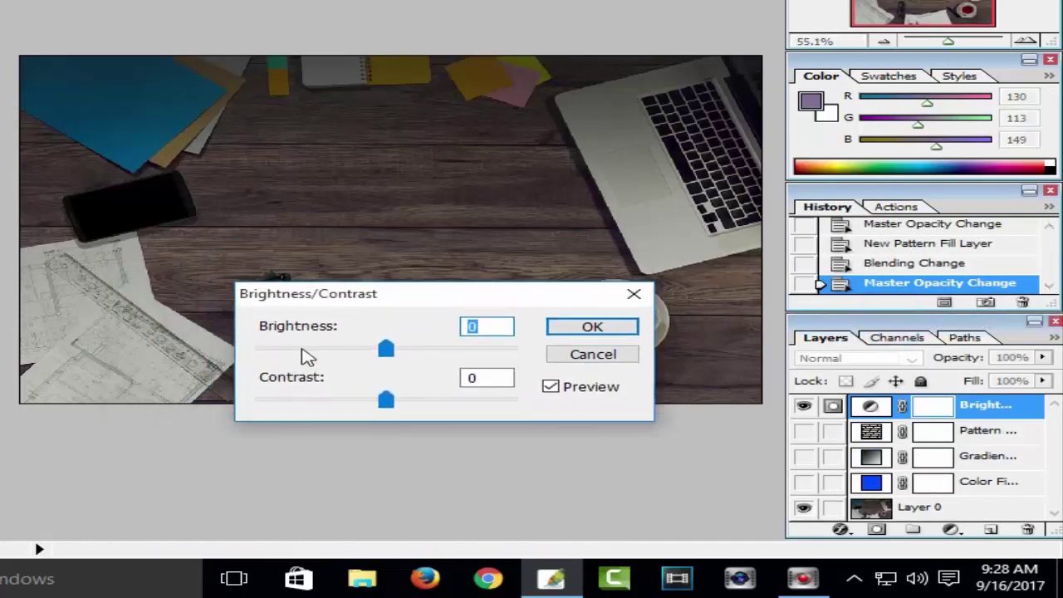
{"action": "mouse_move", "coordinate": [386, 349]}
{"action": "left_mouse_down"}
{"action": "mouse_move", "coordinate": [460, 350]}
{"action": "mouse_move", "coordinate": [325, 349]}
{"action": "mouse_move", "coordinate": [422, 350]}
{"action": "left_mouse_up"}
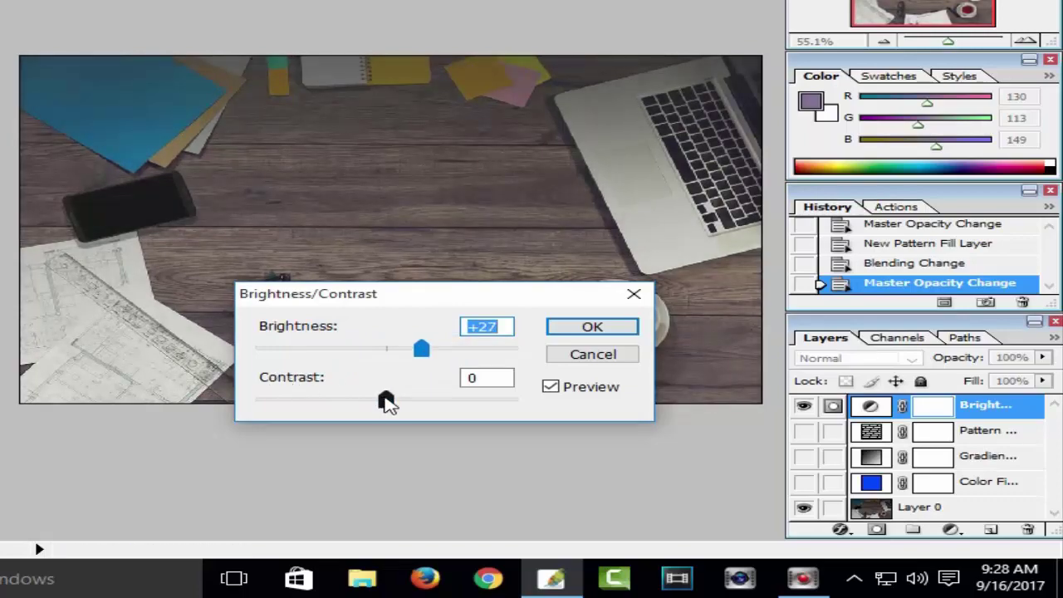
{"action": "mouse_move", "coordinate": [387, 400]}
{"action": "left_mouse_down"}
{"action": "mouse_move", "coordinate": [346, 403]}
{"action": "mouse_move", "coordinate": [463, 402]}
{"action": "mouse_move", "coordinate": [332, 402]}
{"action": "mouse_move", "coordinate": [427, 402]}
{"action": "left_mouse_up"}
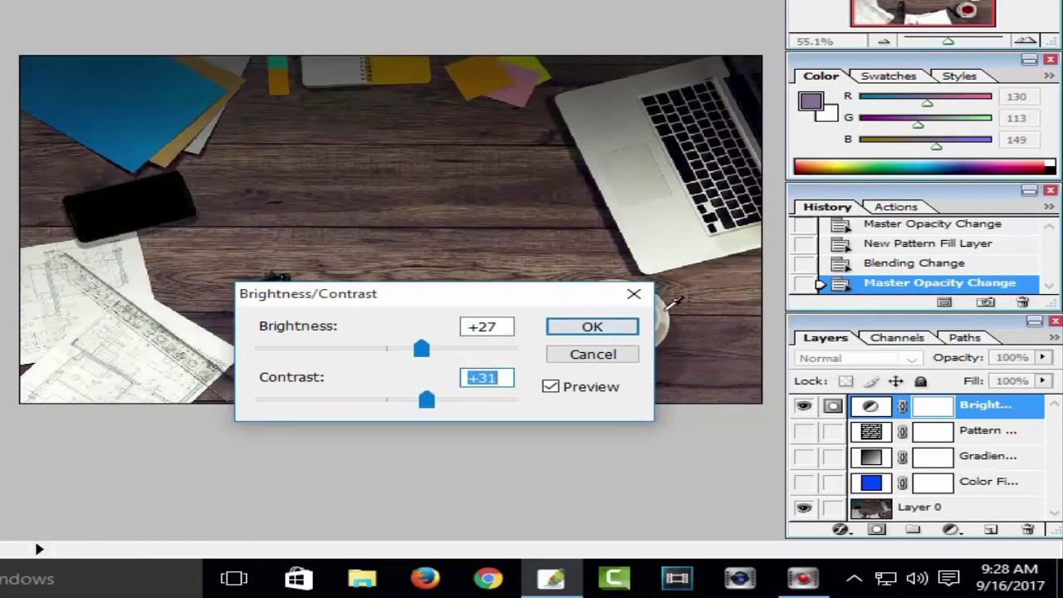
{"action": "left_click", "coordinate": [634, 295]}
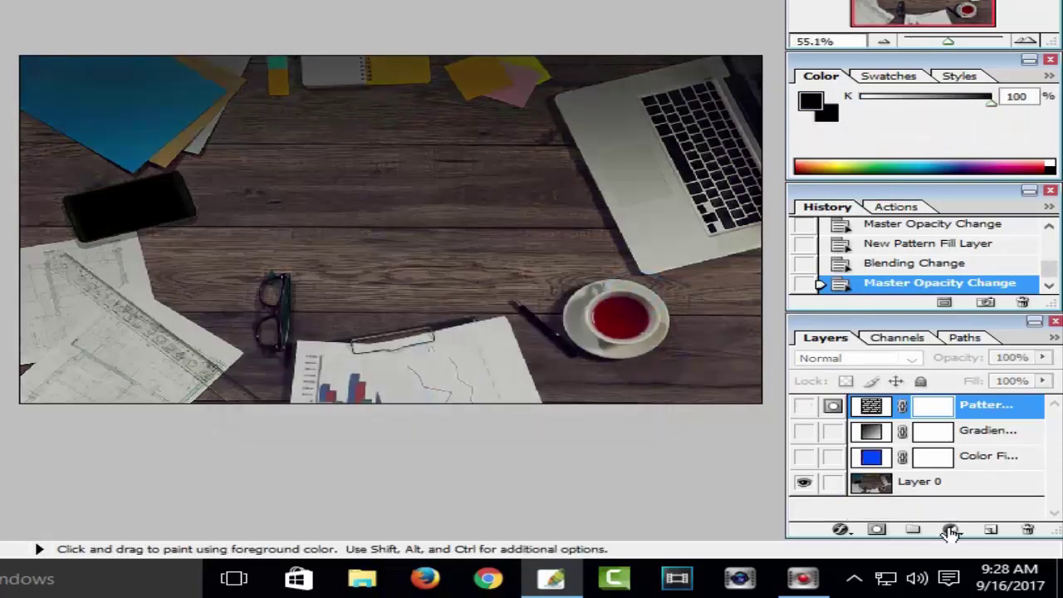
Step: Add a Hue/Saturation adjustment layer and move its settings aside
{"action": "left_click", "coordinate": [951, 531]}
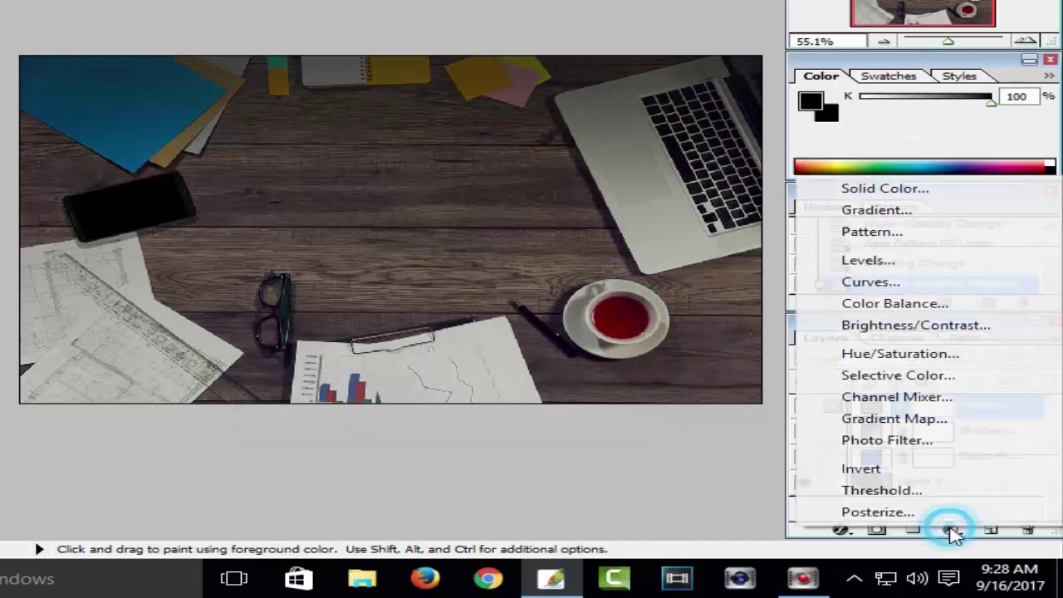
{"action": "left_click", "coordinate": [875, 359]}
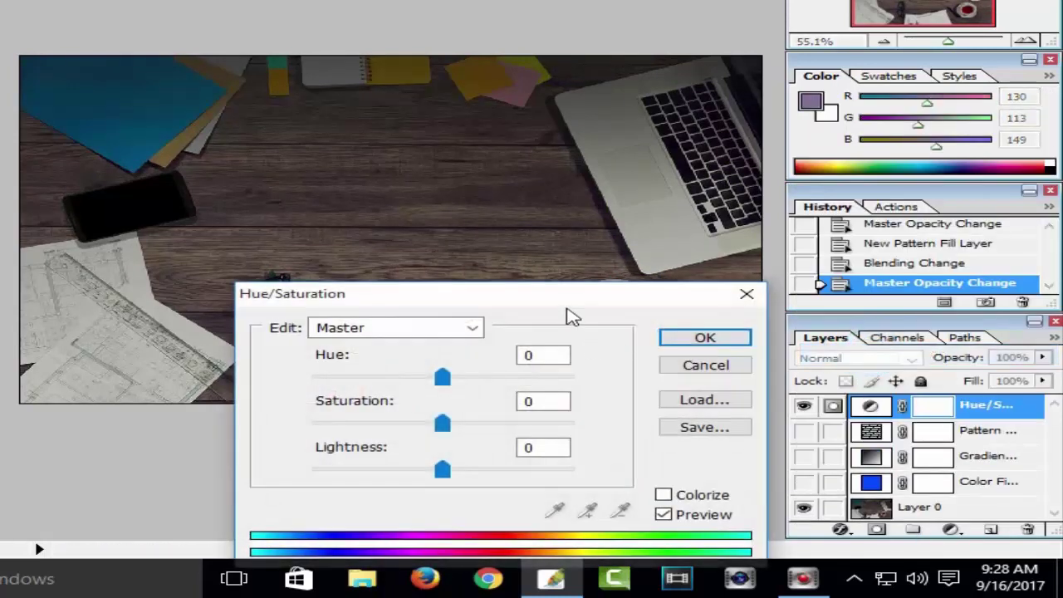
{"action": "left_click_drag", "start_coordinate": [581, 303], "coordinate": [470, 234]}
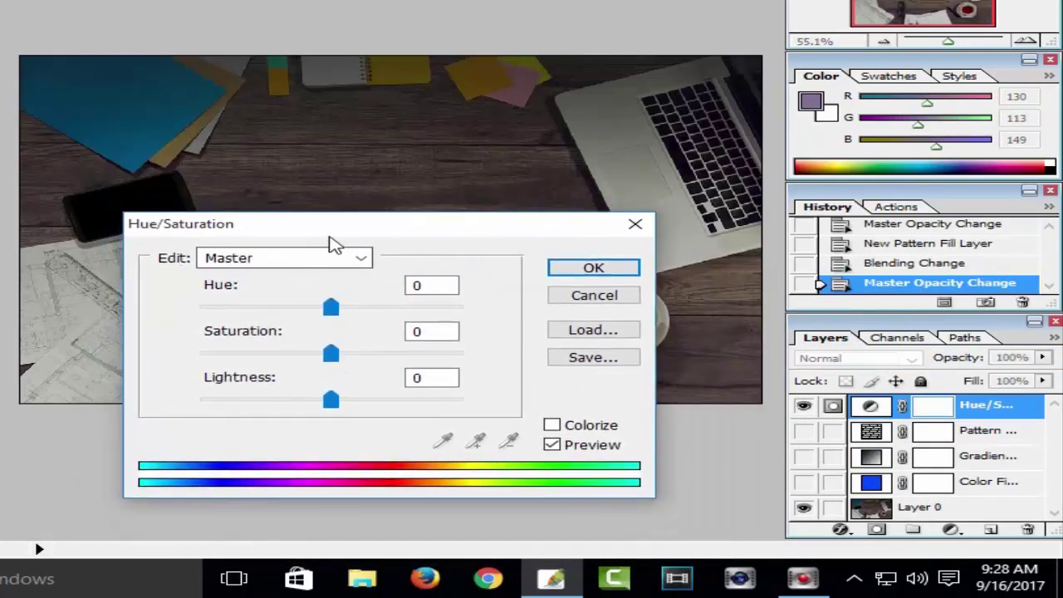
{"action": "left_click_drag", "start_coordinate": [426, 344], "coordinate": [423, 344]}
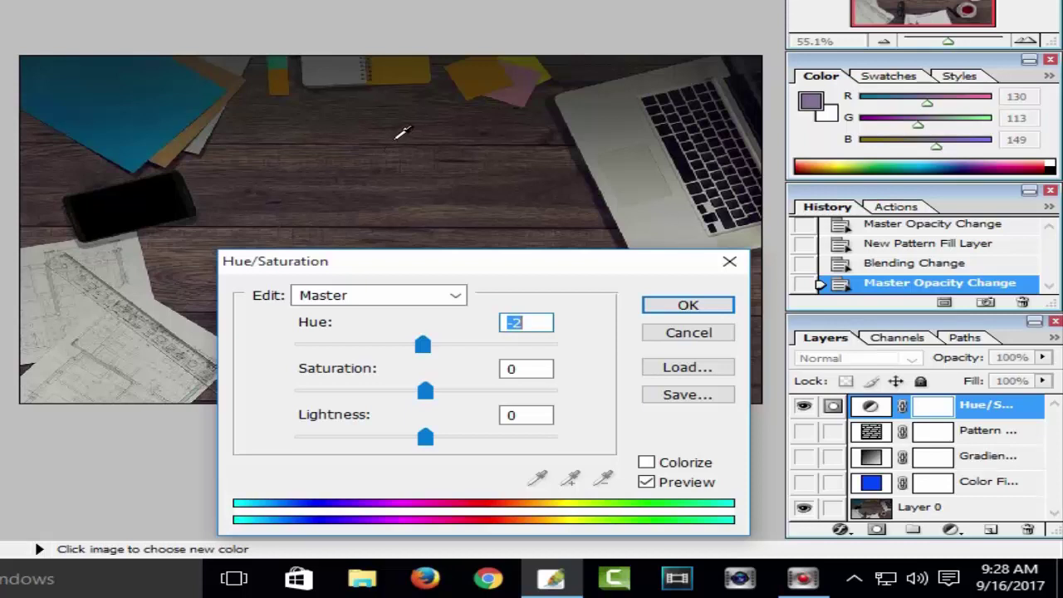
Step: Set Hue to +10, Saturation to +58 and Lightness to -4
{"action": "mouse_move", "coordinate": [423, 353]}
{"action": "left_mouse_down"}
{"action": "mouse_move", "coordinate": [448, 359]}
{"action": "mouse_move", "coordinate": [430, 359]}
{"action": "left_mouse_up"}
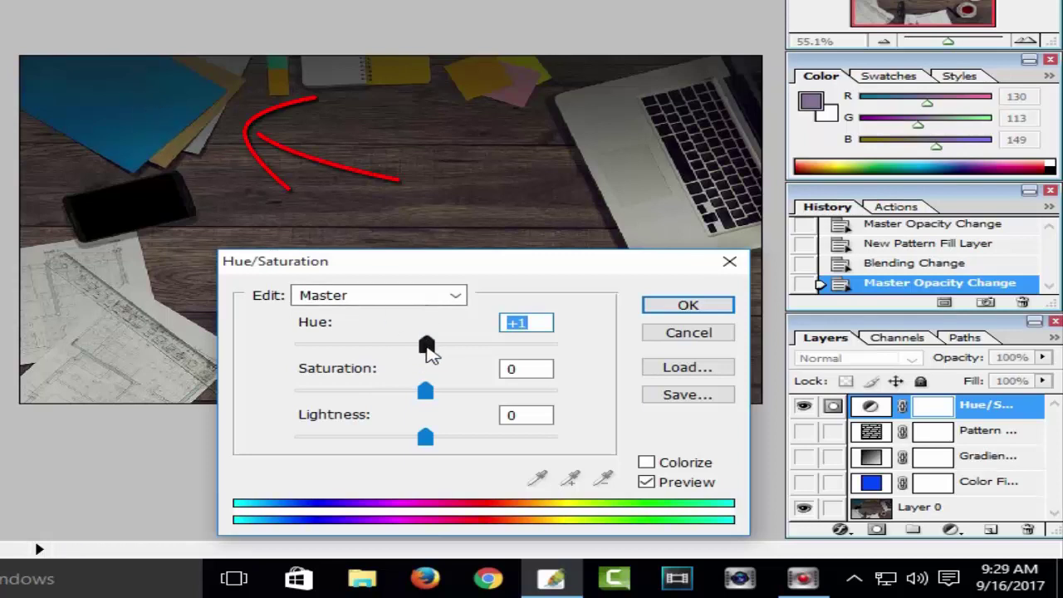
{"action": "mouse_move", "coordinate": [429, 353]}
{"action": "left_mouse_down"}
{"action": "mouse_move", "coordinate": [356, 349]}
{"action": "mouse_move", "coordinate": [458, 354]}
{"action": "left_mouse_up"}
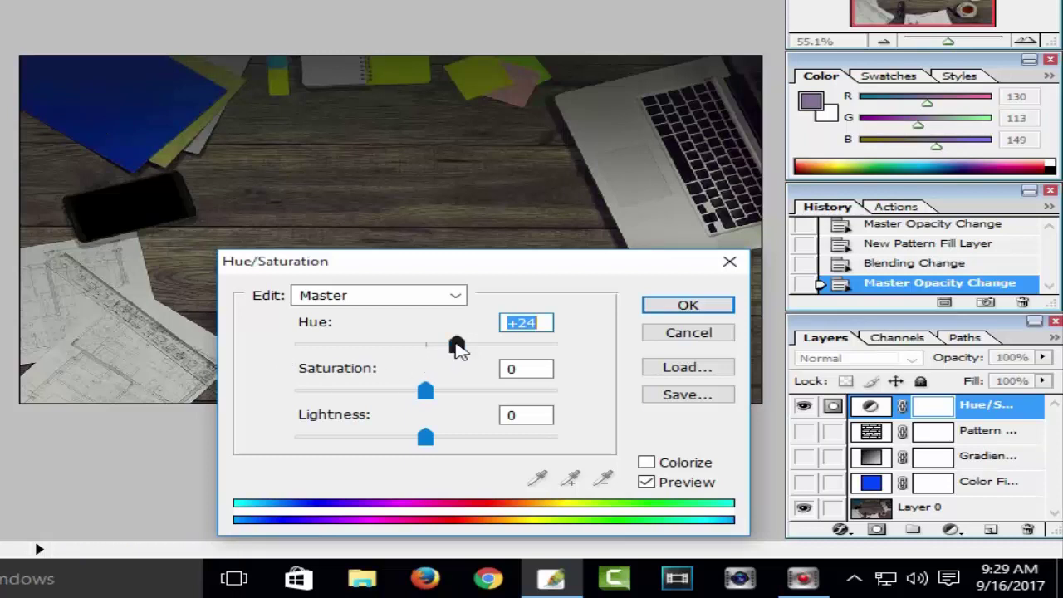
{"action": "mouse_move", "coordinate": [457, 348]}
{"action": "left_mouse_down"}
{"action": "mouse_move", "coordinate": [368, 347]}
{"action": "mouse_move", "coordinate": [506, 348]}
{"action": "mouse_move", "coordinate": [446, 369]}
{"action": "mouse_move", "coordinate": [432, 391]}
{"action": "mouse_move", "coordinate": [482, 391]}
{"action": "mouse_move", "coordinate": [326, 390]}
{"action": "mouse_move", "coordinate": [484, 387]}
{"action": "mouse_move", "coordinate": [335, 387]}
{"action": "mouse_move", "coordinate": [323, 375]}
{"action": "mouse_move", "coordinate": [477, 387]}
{"action": "left_mouse_up"}
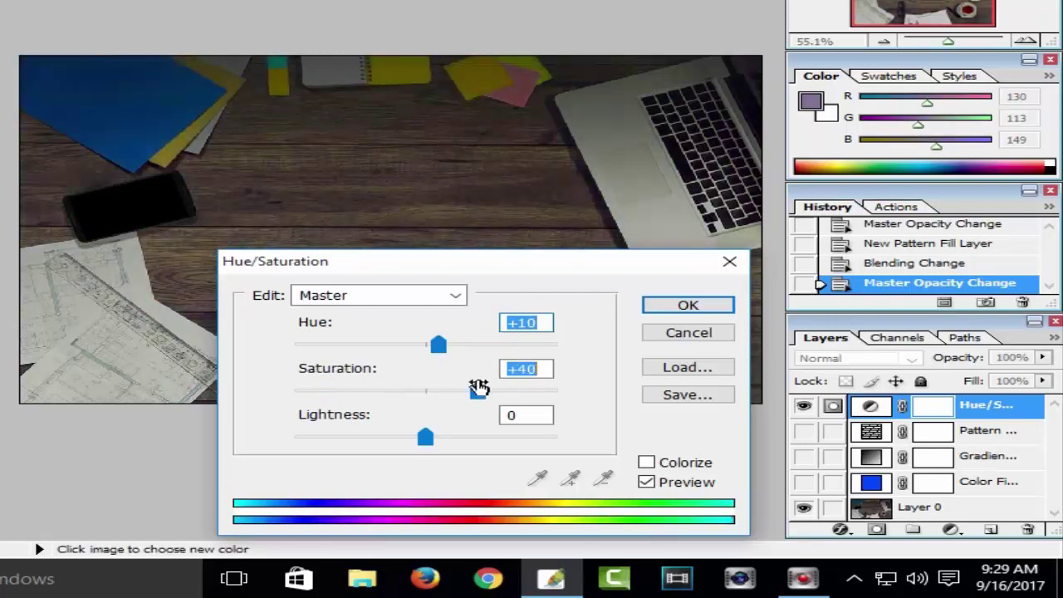
{"action": "mouse_move", "coordinate": [425, 437]}
{"action": "left_mouse_down"}
{"action": "mouse_move", "coordinate": [357, 434]}
{"action": "mouse_move", "coordinate": [491, 441]}
{"action": "mouse_move", "coordinate": [419, 437]}
{"action": "left_mouse_up"}
{"action": "left_click_drag", "start_coordinate": [478, 390], "coordinate": [501, 391]}
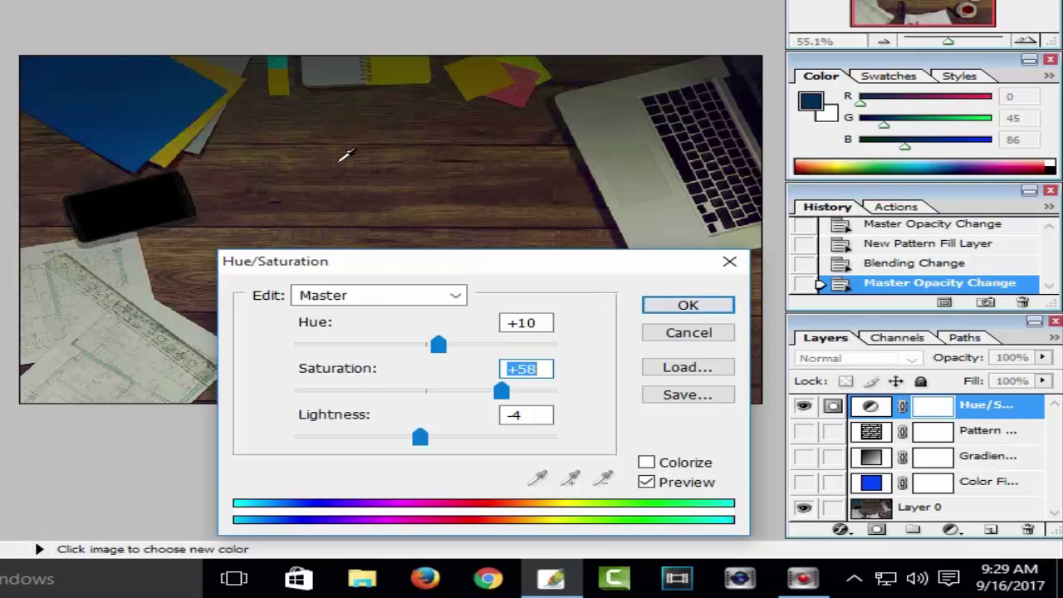
{"action": "left_click", "coordinate": [452, 296]}
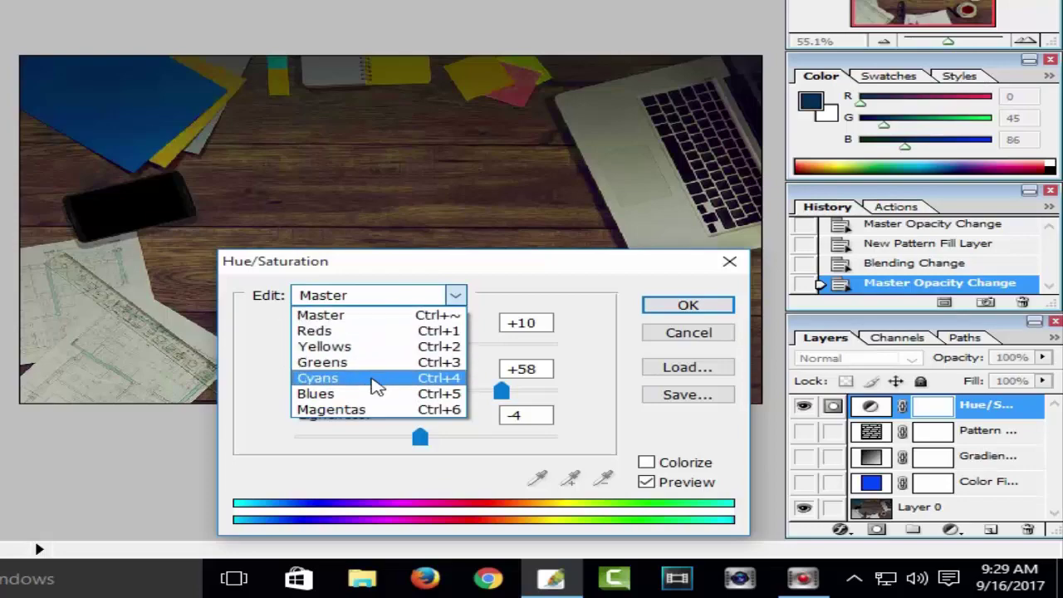
Step: Shift the hue and saturation of the Reds range in Hue/Saturation
{"action": "left_click", "coordinate": [332, 330]}
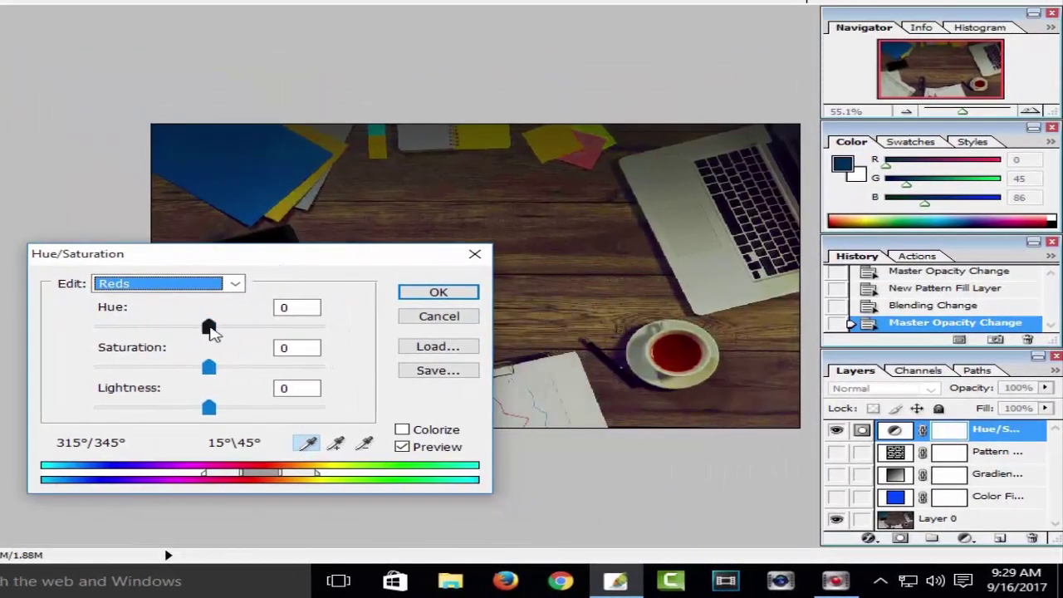
{"action": "mouse_move", "coordinate": [212, 332]}
{"action": "left_mouse_down"}
{"action": "mouse_move", "coordinate": [126, 328]}
{"action": "mouse_move", "coordinate": [238, 328]}
{"action": "left_mouse_up"}
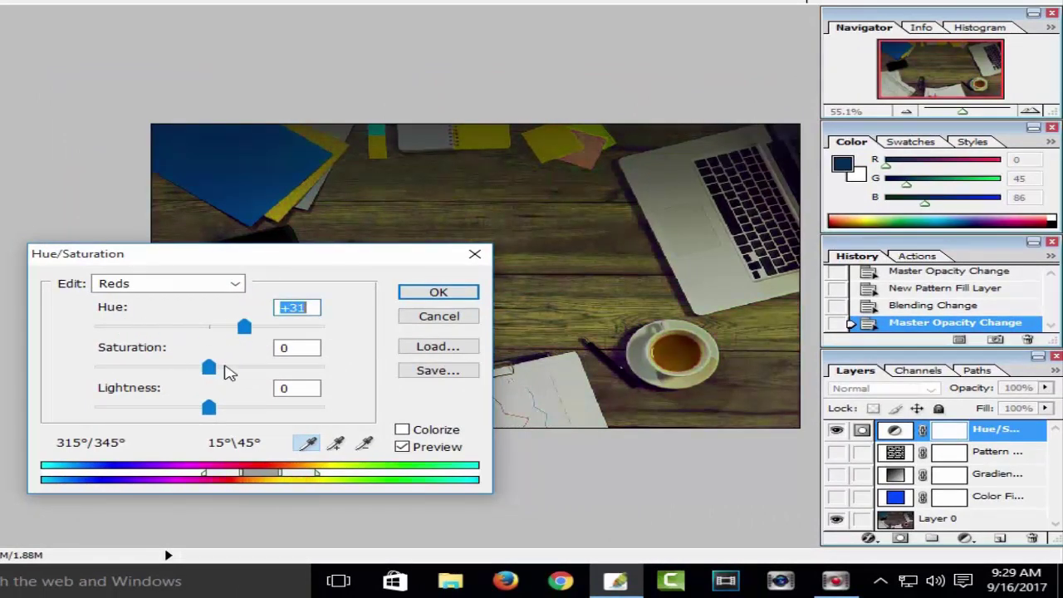
{"action": "left_click_drag", "start_coordinate": [208, 367], "coordinate": [218, 367]}
Step: Set the Blues range to Hue -29, Saturation +12, then cancel the Hue/Saturation dialog
{"action": "left_click", "coordinate": [237, 283]}
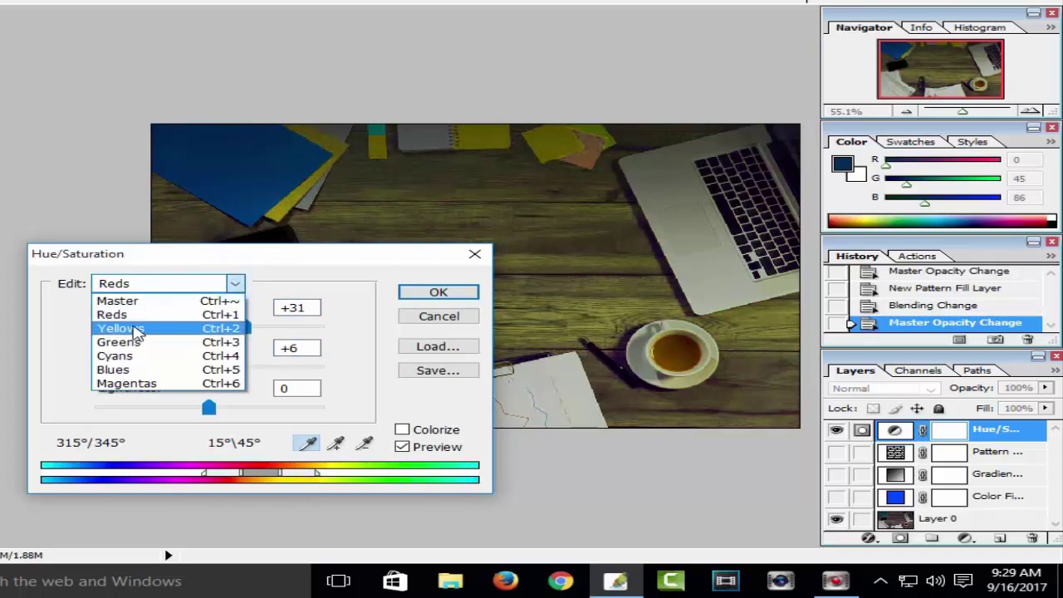
{"action": "left_click", "coordinate": [130, 371]}
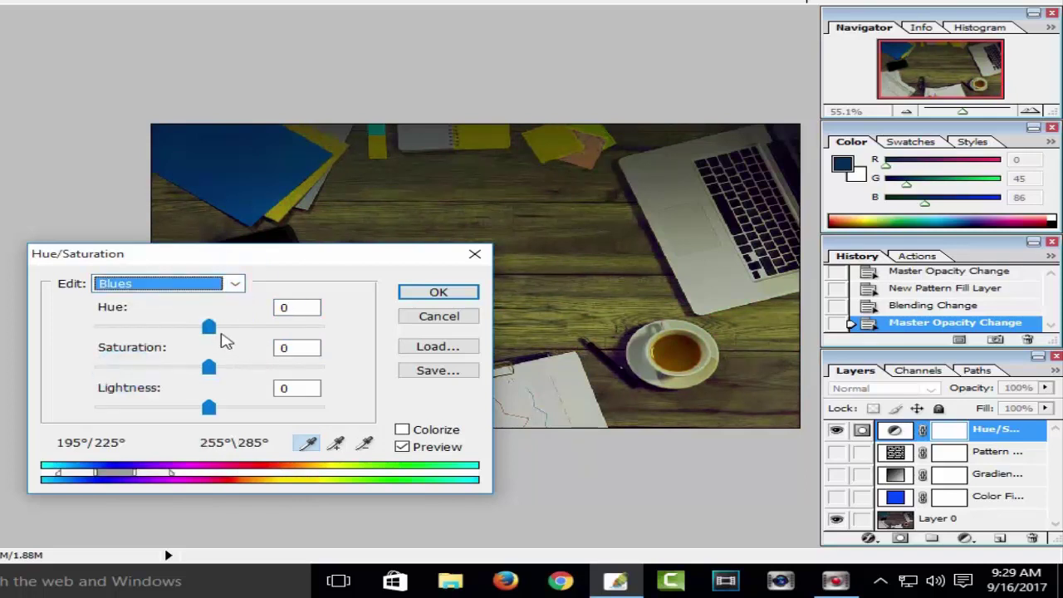
{"action": "mouse_move", "coordinate": [212, 331]}
{"action": "left_mouse_down"}
{"action": "mouse_move", "coordinate": [259, 333]}
{"action": "mouse_move", "coordinate": [147, 342]}
{"action": "mouse_move", "coordinate": [239, 342]}
{"action": "mouse_move", "coordinate": [186, 342]}
{"action": "mouse_move", "coordinate": [237, 368]}
{"action": "mouse_move", "coordinate": [158, 370]}
{"action": "left_mouse_up"}
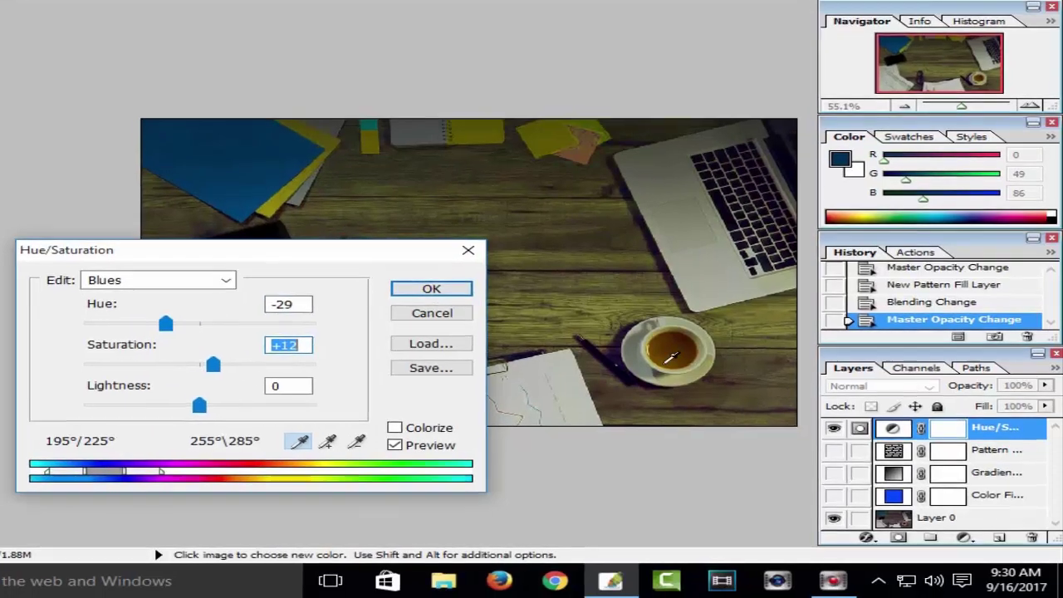
{"action": "left_click", "coordinate": [475, 255]}
Step: Add a Selective Color adjustment layer and move its settings panel over the photo
{"action": "left_click", "coordinate": [950, 530]}
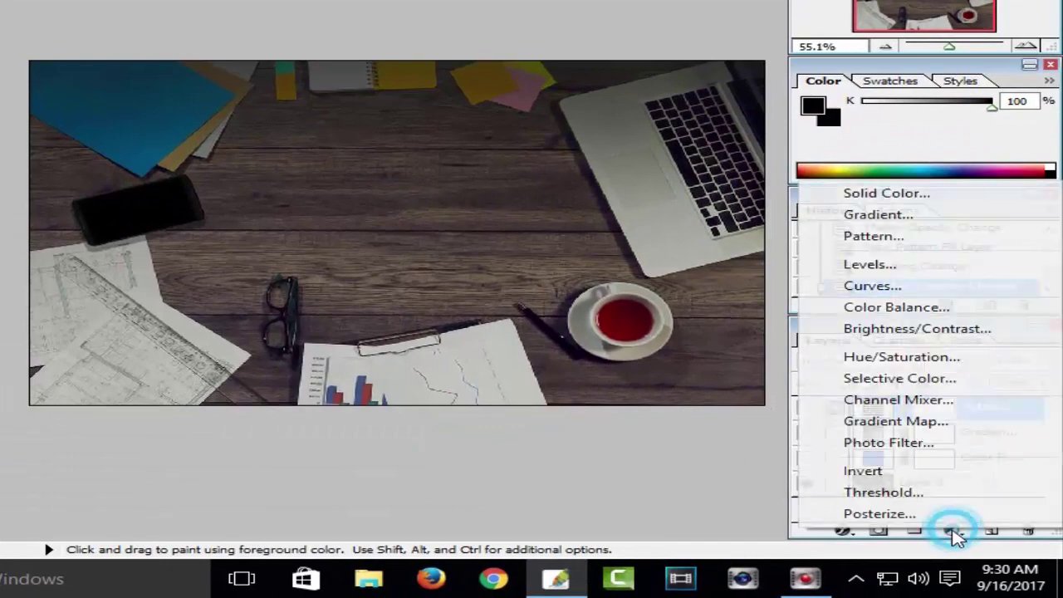
{"action": "left_click", "coordinate": [898, 378]}
{"action": "left_click_drag", "start_coordinate": [156, 217], "coordinate": [487, 178]}
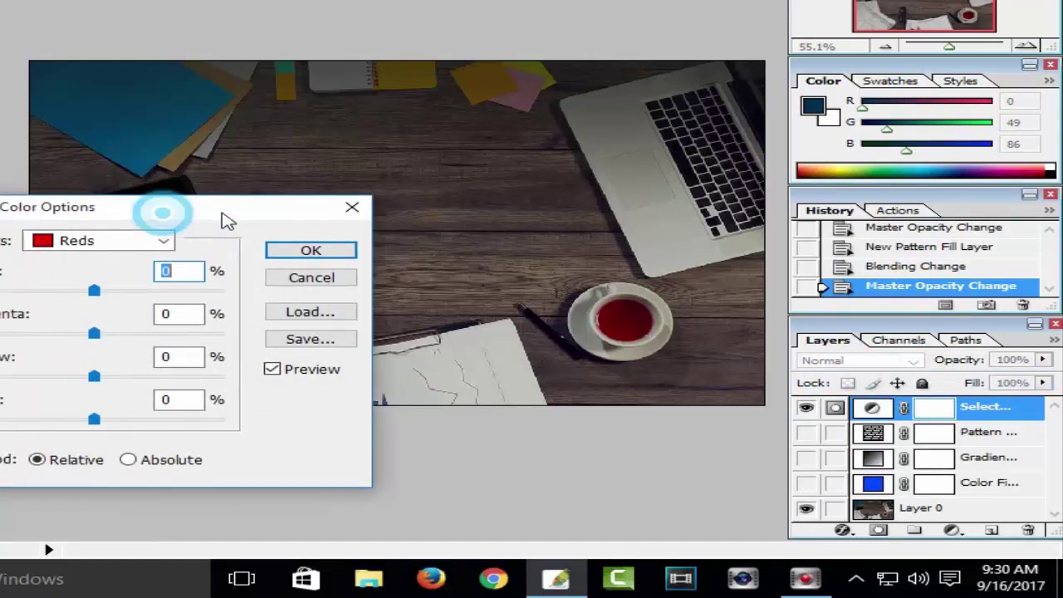
{"action": "left_click_drag", "start_coordinate": [408, 177], "coordinate": [432, 221]}
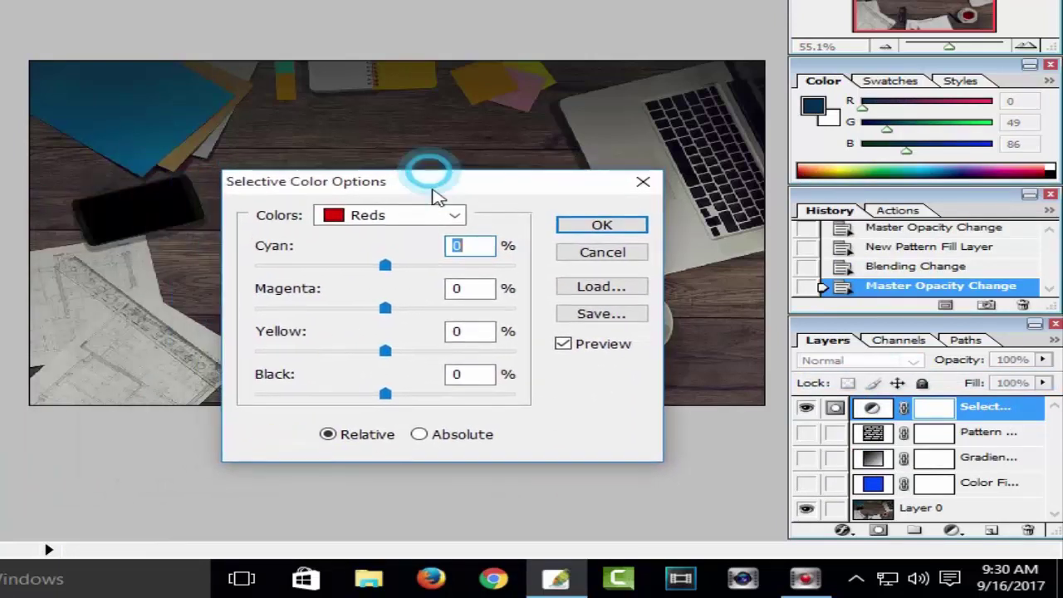
{"action": "left_click", "coordinate": [458, 251]}
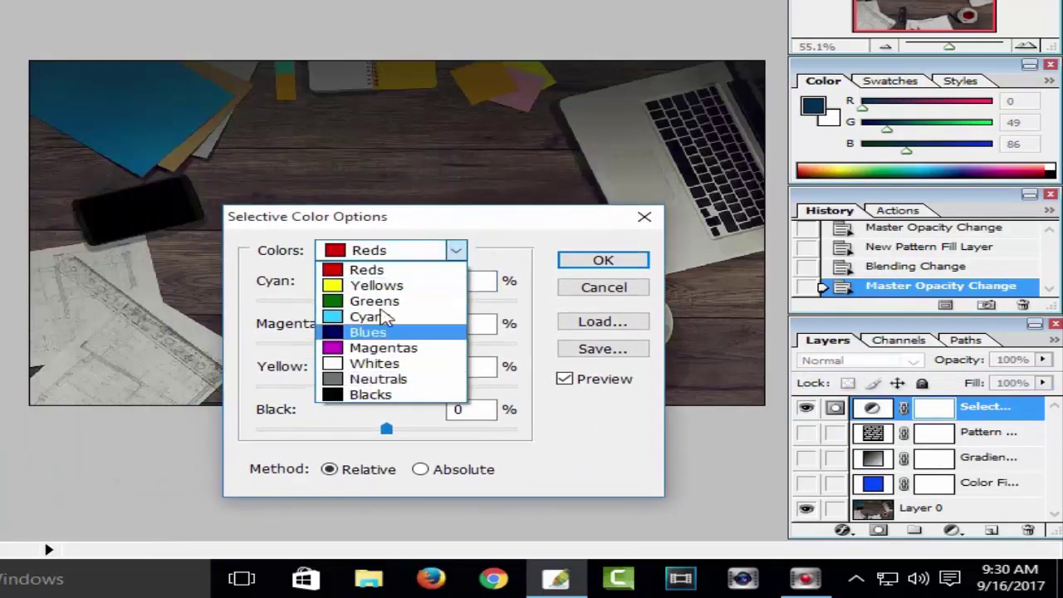
{"action": "left_click", "coordinate": [458, 249]}
{"action": "left_click_drag", "start_coordinate": [476, 220], "coordinate": [453, 335]}
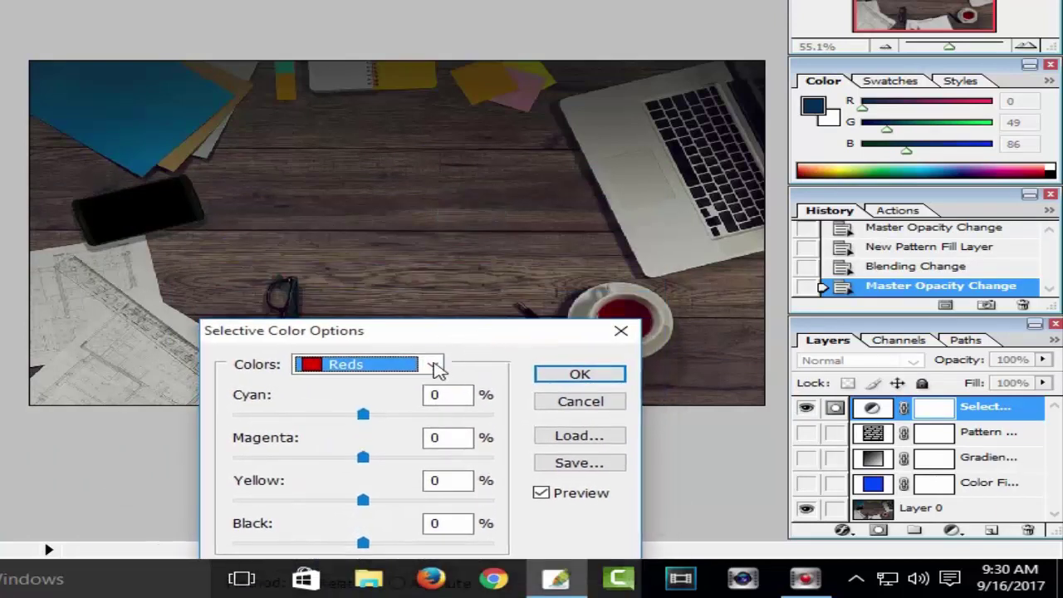
Step: In the Cyans range, change the cyan amount and raise magenta
{"action": "left_click", "coordinate": [433, 364]}
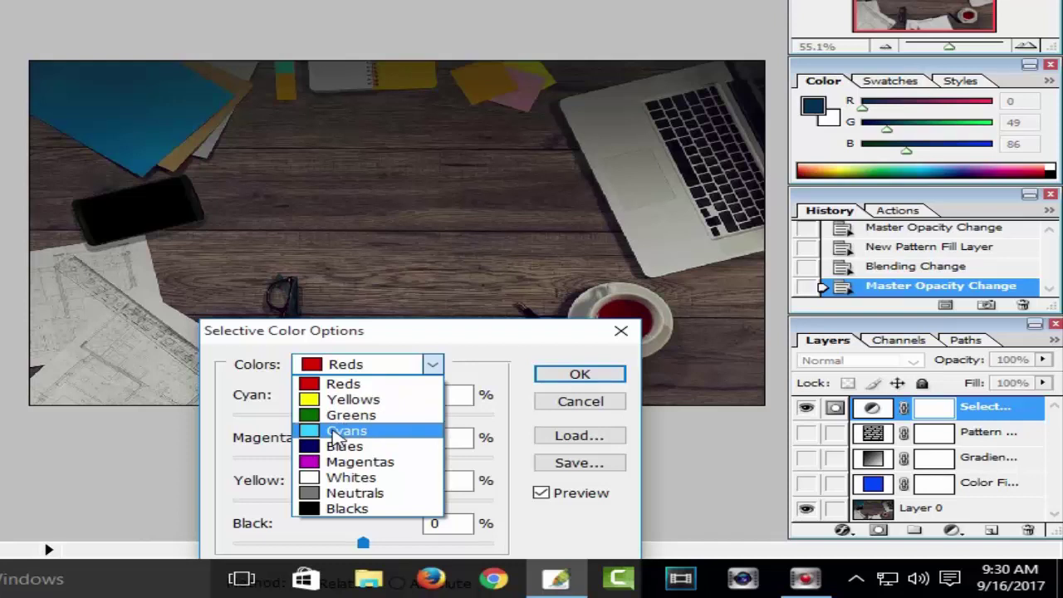
{"action": "left_click", "coordinate": [345, 430]}
{"action": "left_click_drag", "start_coordinate": [477, 332], "coordinate": [610, 190]}
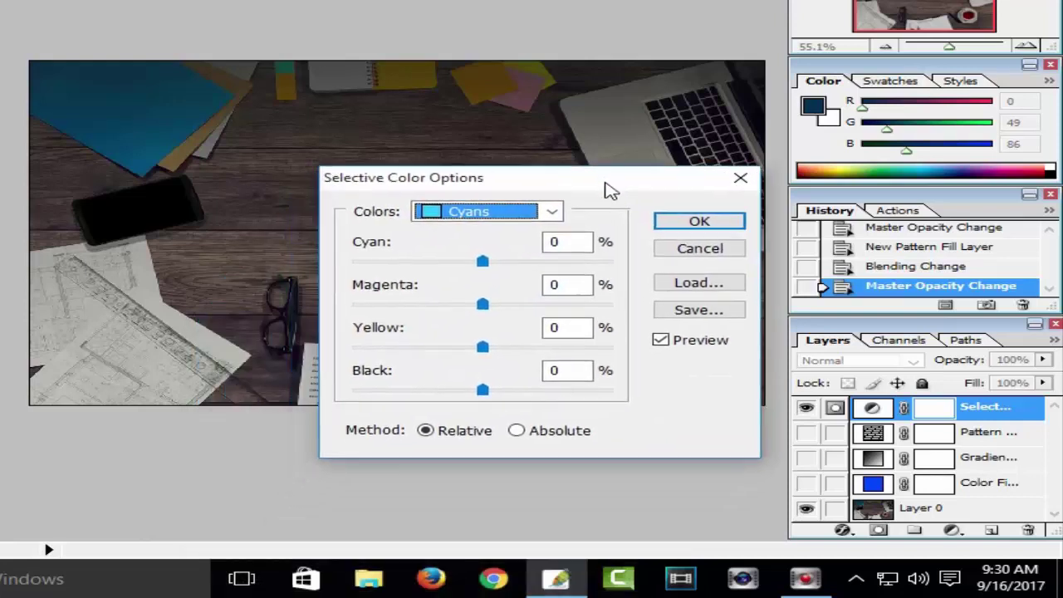
{"action": "left_click_drag", "start_coordinate": [483, 262], "coordinate": [421, 264]}
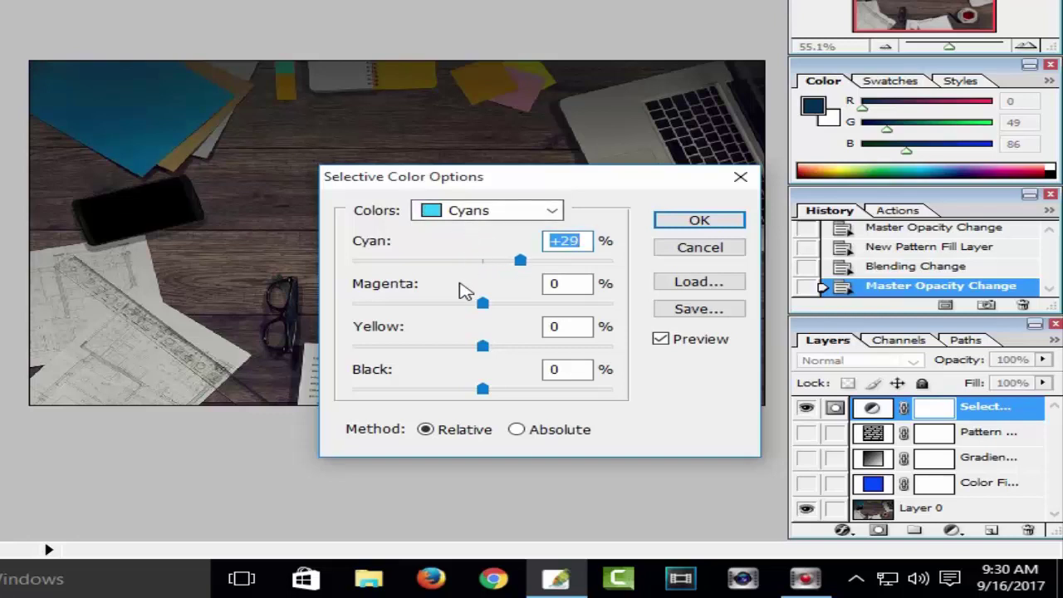
{"action": "mouse_move", "coordinate": [483, 304]}
{"action": "left_mouse_down"}
{"action": "mouse_move", "coordinate": [411, 304]}
{"action": "mouse_move", "coordinate": [513, 304]}
{"action": "mouse_move", "coordinate": [407, 305]}
{"action": "mouse_move", "coordinate": [515, 307]}
{"action": "mouse_move", "coordinate": [475, 307]}
{"action": "left_mouse_up"}
Step: Set Blacks to -30 with a little cyan, then cancel the Selective Color adjustment
{"action": "left_click", "coordinate": [552, 211]}
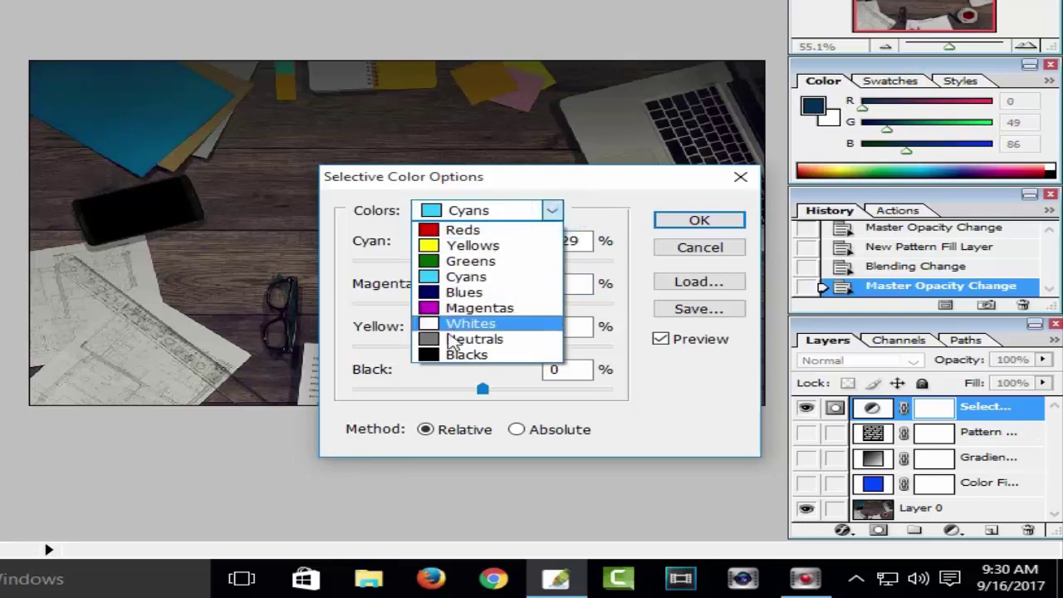
{"action": "left_click", "coordinate": [453, 356]}
{"action": "mouse_move", "coordinate": [484, 394]}
{"action": "left_mouse_down"}
{"action": "mouse_move", "coordinate": [410, 390]}
{"action": "mouse_move", "coordinate": [490, 391]}
{"action": "mouse_move", "coordinate": [446, 393]}
{"action": "left_mouse_up"}
{"action": "left_click_drag", "start_coordinate": [483, 260], "coordinate": [488, 260]}
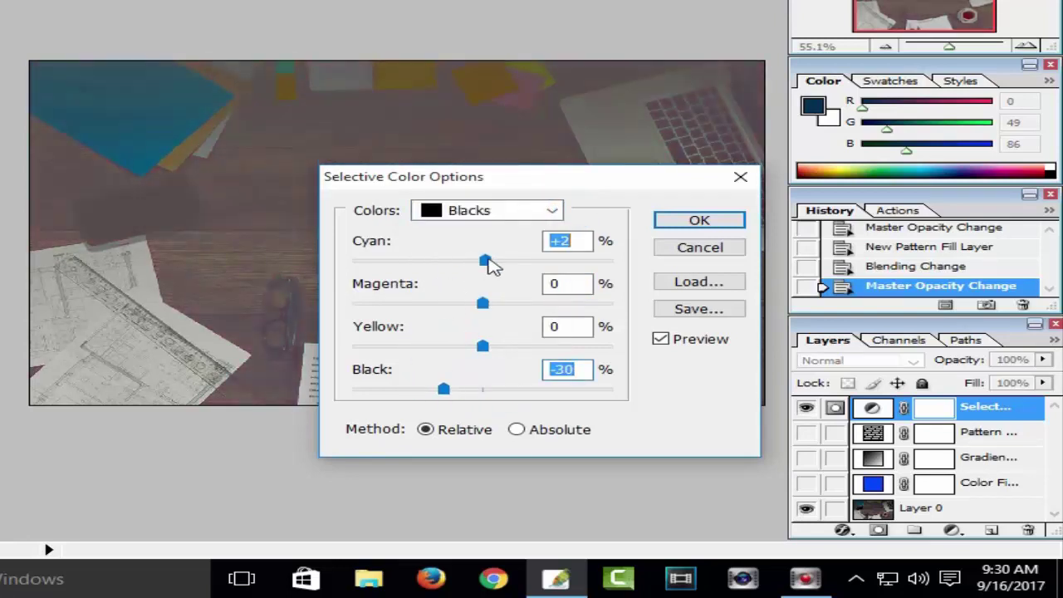
{"action": "left_click", "coordinate": [740, 177]}
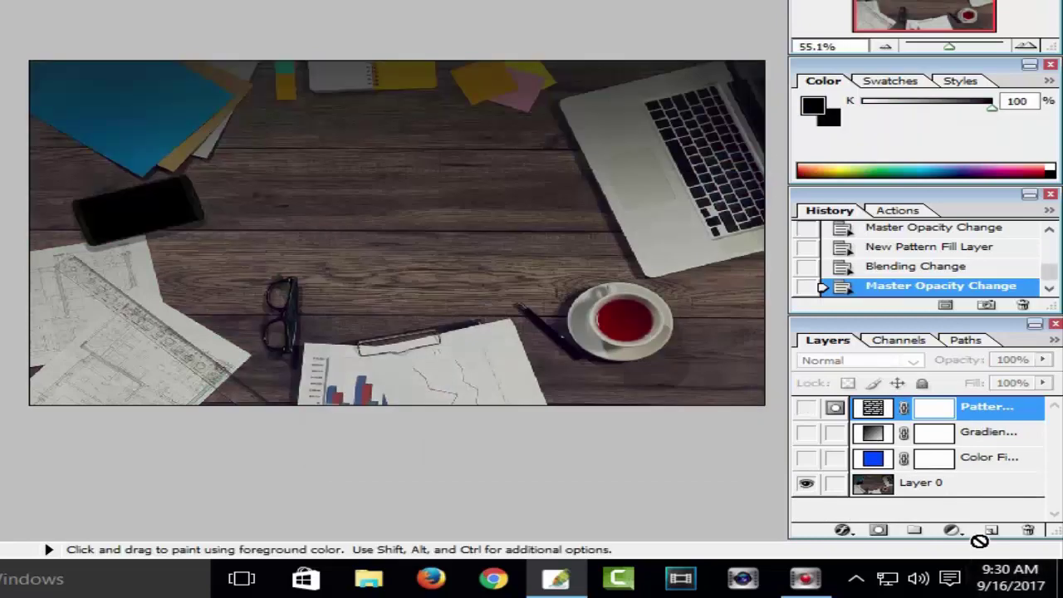
{"action": "left_click", "coordinate": [953, 532]}
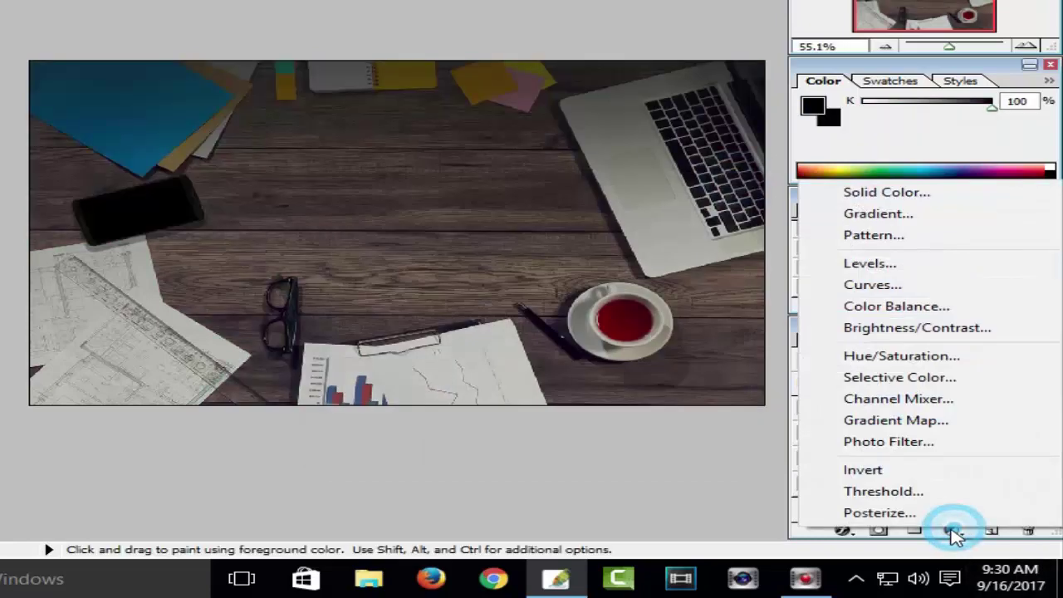
{"action": "left_click", "coordinate": [897, 401]}
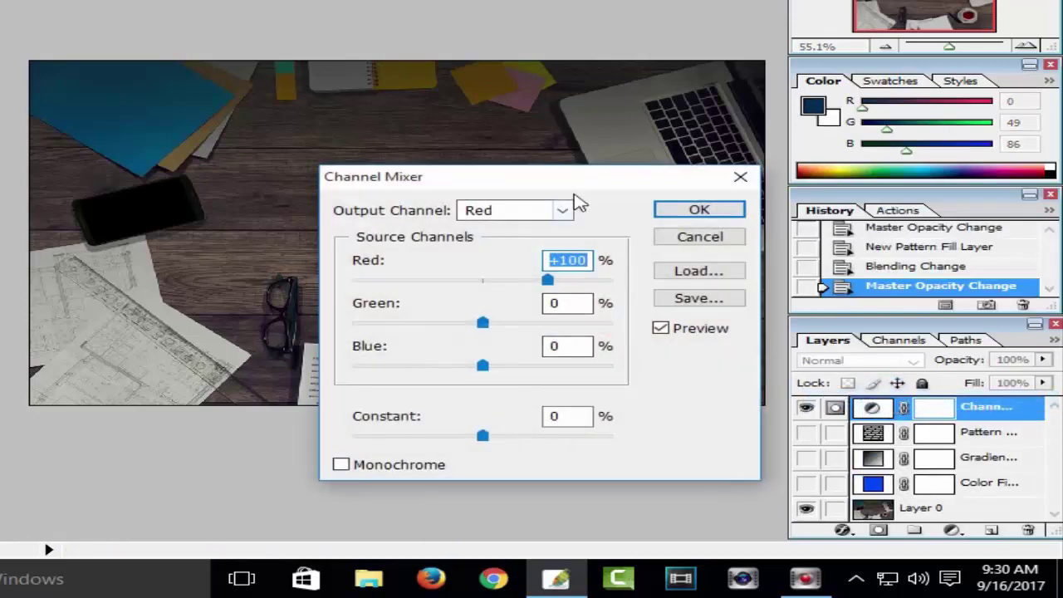
{"action": "left_click_drag", "start_coordinate": [603, 185], "coordinate": [307, 162]}
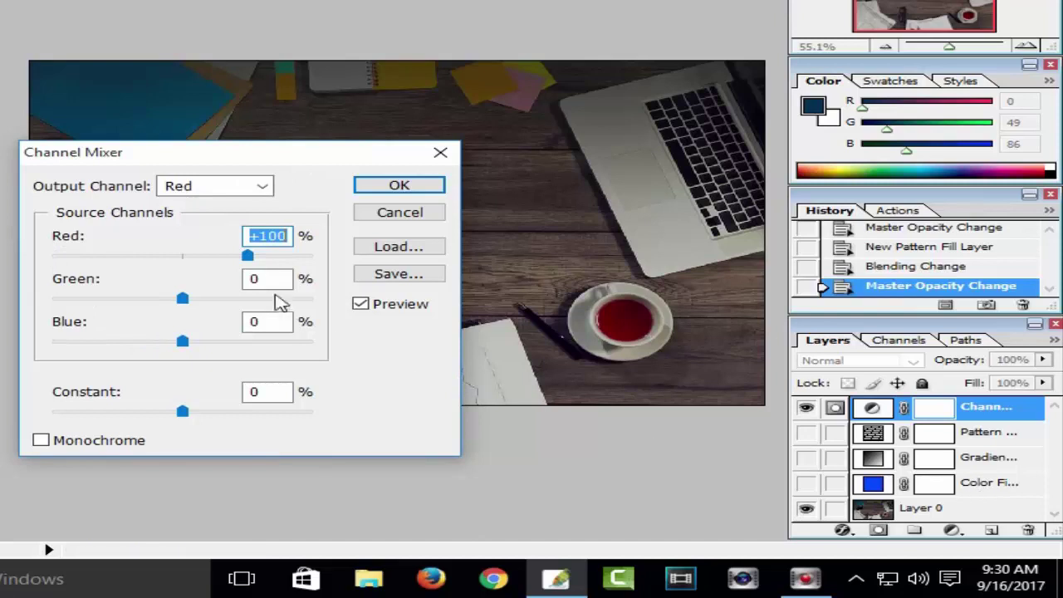
{"action": "left_click_drag", "start_coordinate": [255, 149], "coordinate": [322, 150]}
{"action": "left_click", "coordinate": [329, 186]}
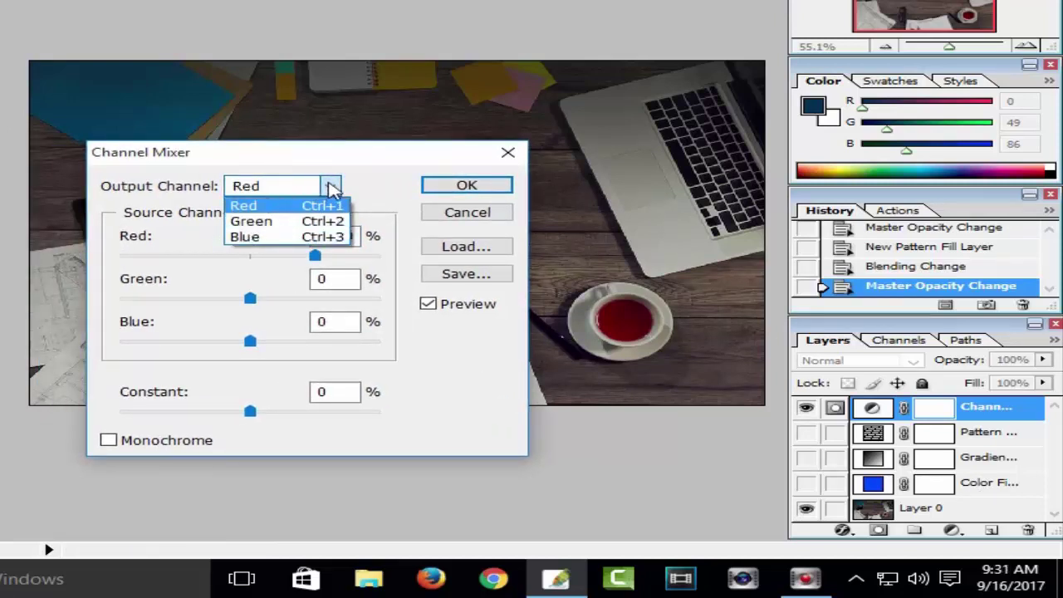
{"action": "left_click", "coordinate": [328, 188]}
{"action": "mouse_move", "coordinate": [316, 258]}
{"action": "left_mouse_down"}
{"action": "mouse_move", "coordinate": [202, 258]}
{"action": "mouse_move", "coordinate": [325, 256]}
{"action": "left_mouse_up"}
{"action": "mouse_move", "coordinate": [251, 301]}
{"action": "left_mouse_down"}
{"action": "mouse_move", "coordinate": [171, 301]}
{"action": "mouse_move", "coordinate": [288, 300]}
{"action": "left_mouse_up"}
{"action": "mouse_move", "coordinate": [231, 162]}
{"action": "left_mouse_down"}
{"action": "mouse_move", "coordinate": [274, 251]}
{"action": "mouse_move", "coordinate": [230, 185]}
{"action": "mouse_move", "coordinate": [210, 174]}
{"action": "left_mouse_up"}
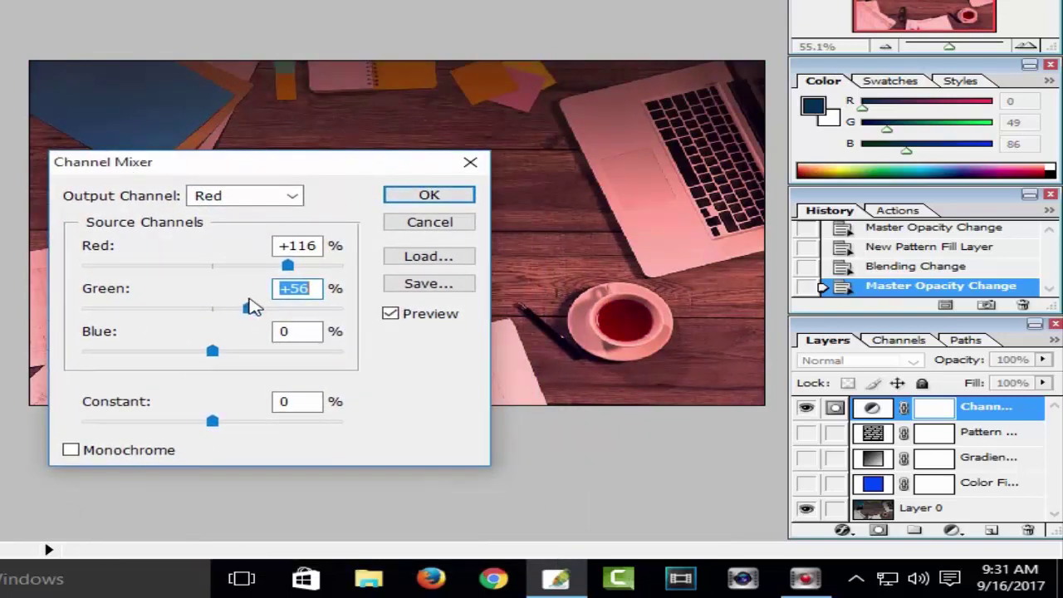
{"action": "left_click_drag", "start_coordinate": [249, 306], "coordinate": [247, 306]}
Step: Cancel the Channel Mixer and add a Gradient Map adjustment layer instead
{"action": "left_click", "coordinate": [470, 162]}
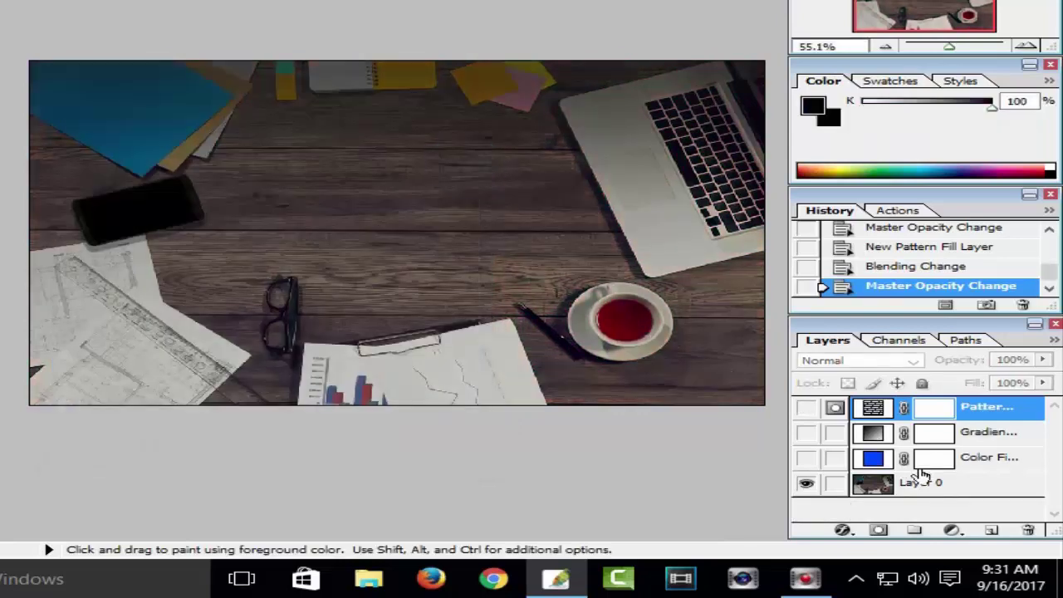
{"action": "left_click", "coordinate": [954, 527]}
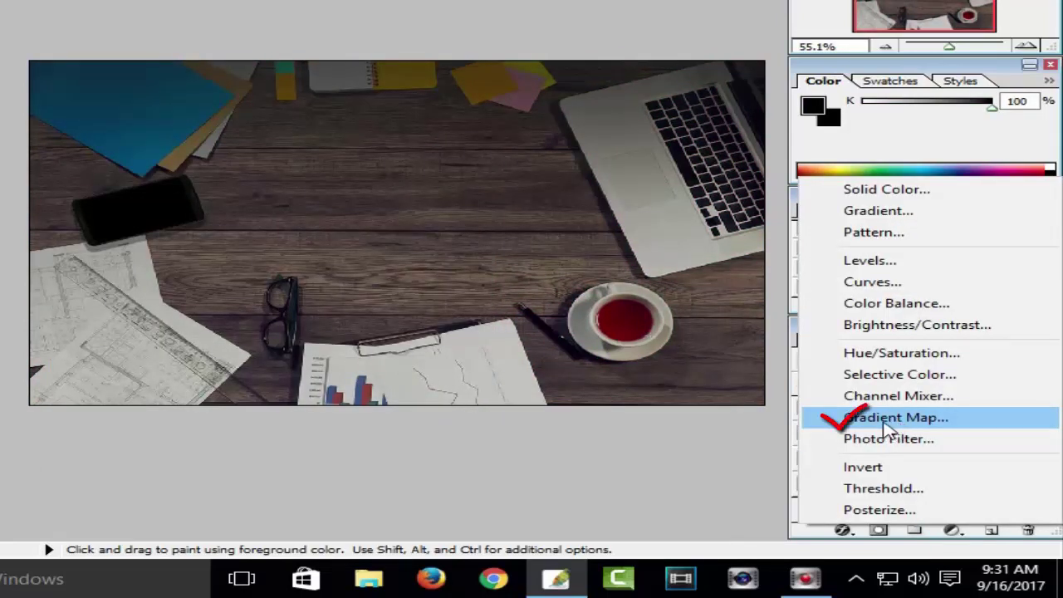
{"action": "left_click", "coordinate": [879, 422]}
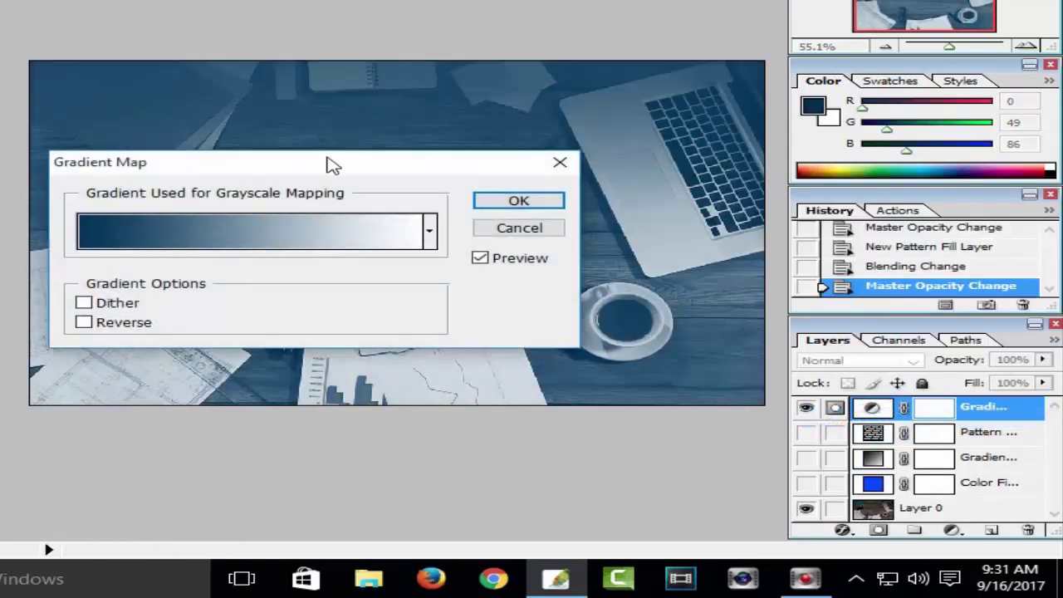
{"action": "left_click_drag", "start_coordinate": [338, 172], "coordinate": [447, 248]}
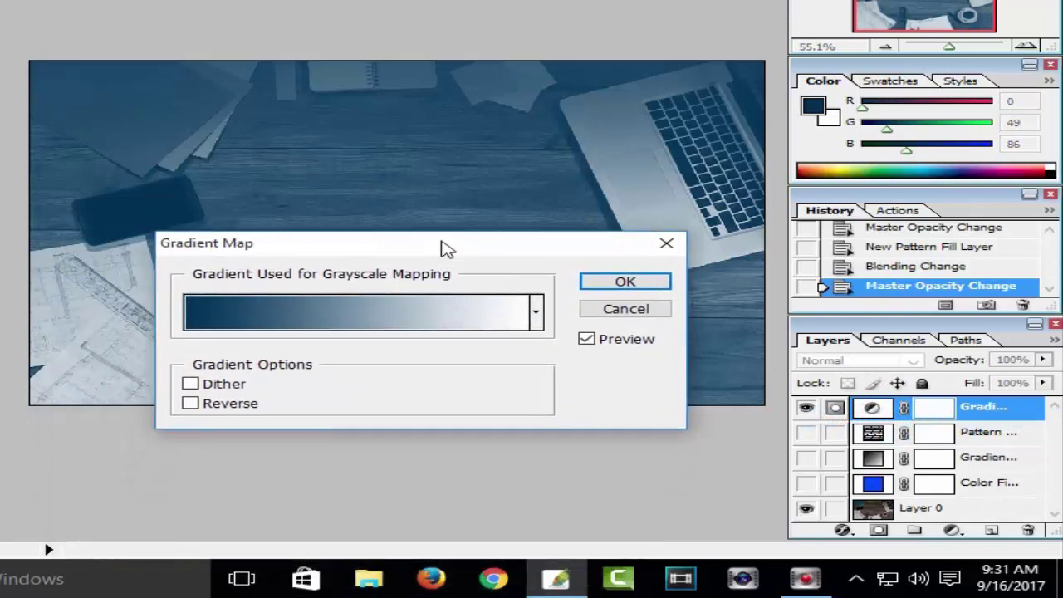
Step: Try the black-to-white and red-to-green Gradient Map presets, then cancel the adjustment
{"action": "left_click", "coordinate": [540, 309]}
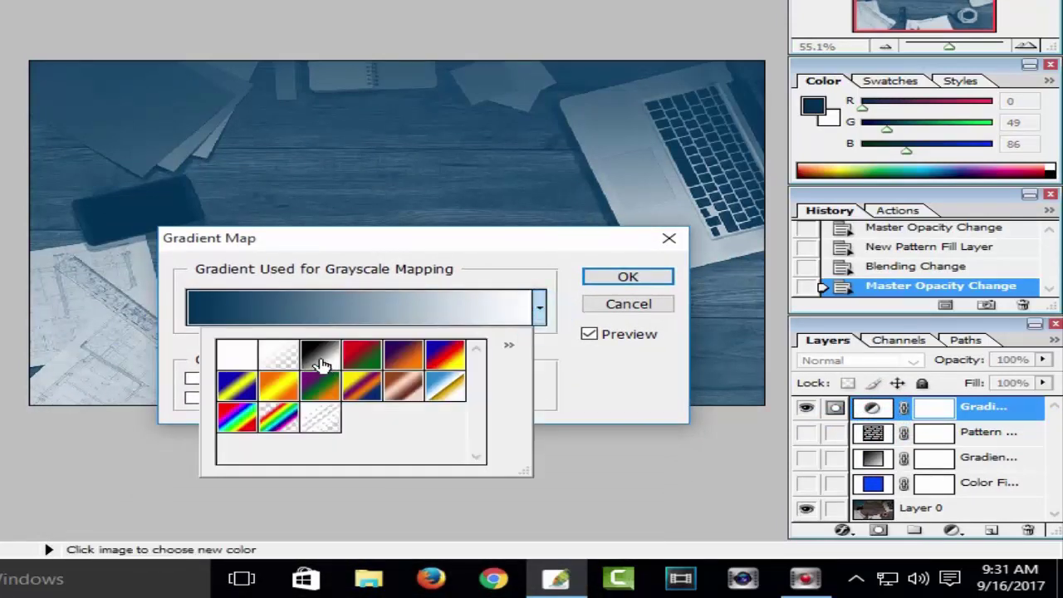
{"action": "left_click", "coordinate": [322, 363]}
{"action": "left_click", "coordinate": [363, 355]}
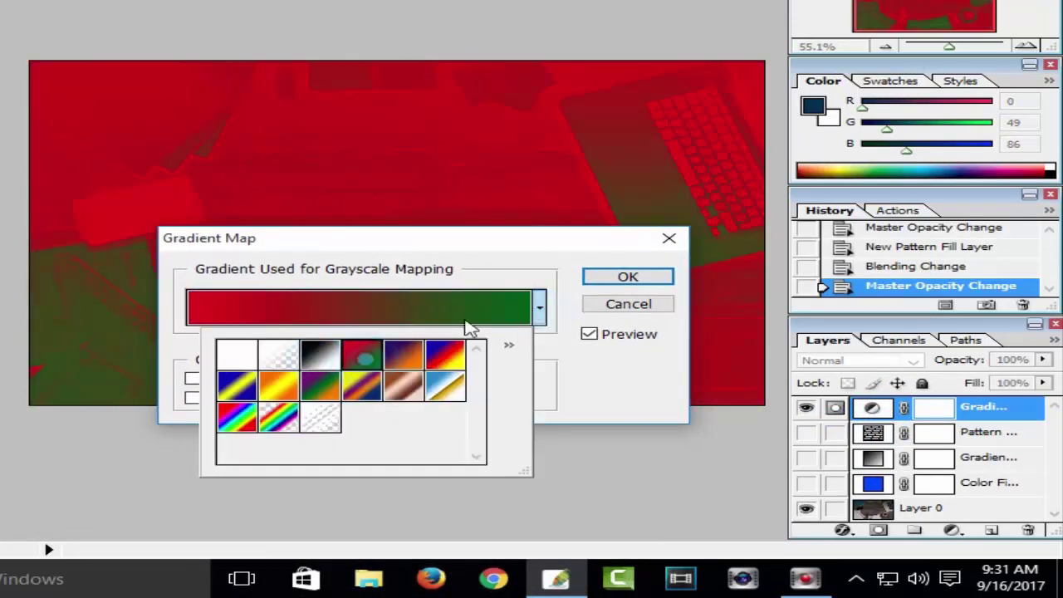
{"action": "left_click", "coordinate": [536, 264]}
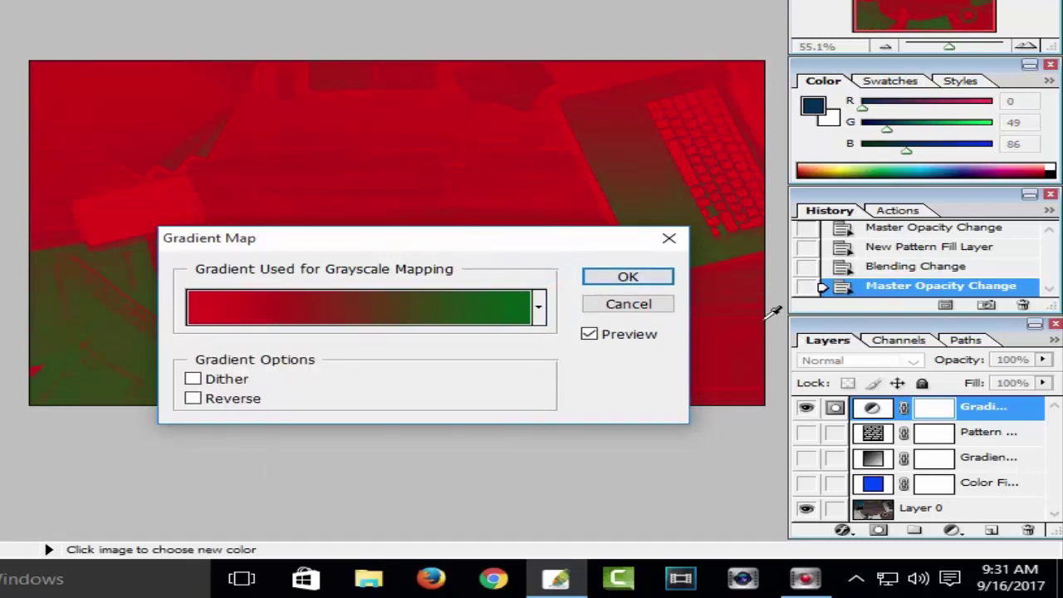
{"action": "left_click_drag", "start_coordinate": [539, 245], "coordinate": [444, 338]}
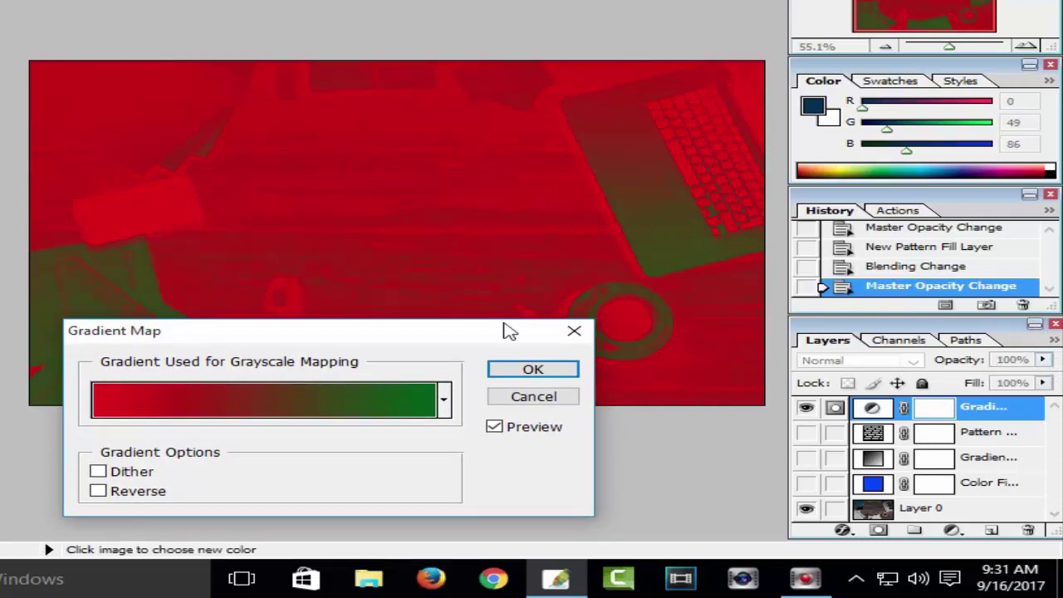
{"action": "left_click", "coordinate": [574, 331]}
{"action": "left_click", "coordinate": [951, 532]}
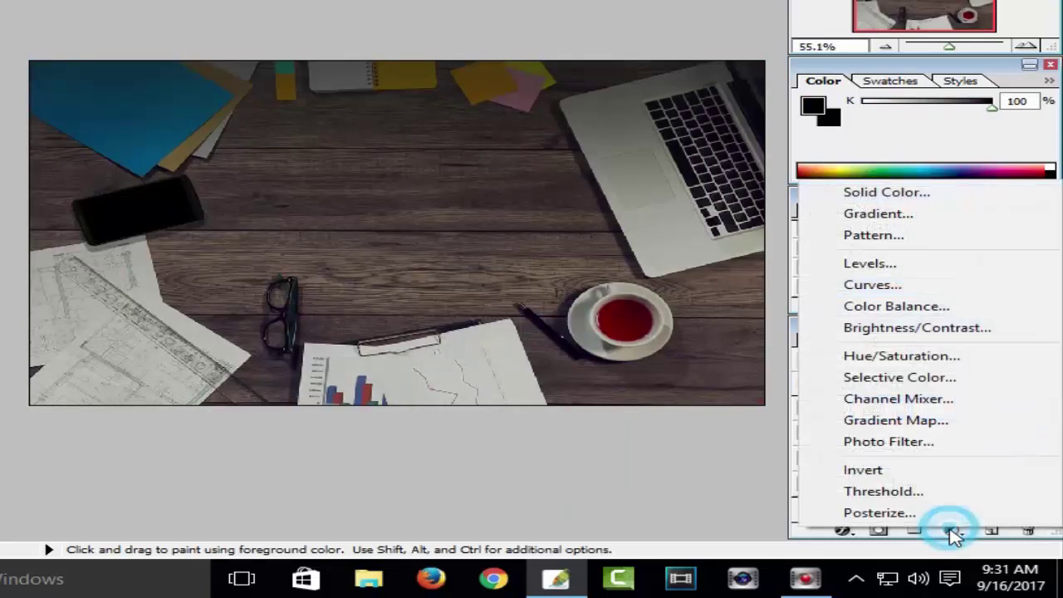
{"action": "left_click", "coordinate": [870, 442]}
{"action": "left_click_drag", "start_coordinate": [398, 340], "coordinate": [450, 263]}
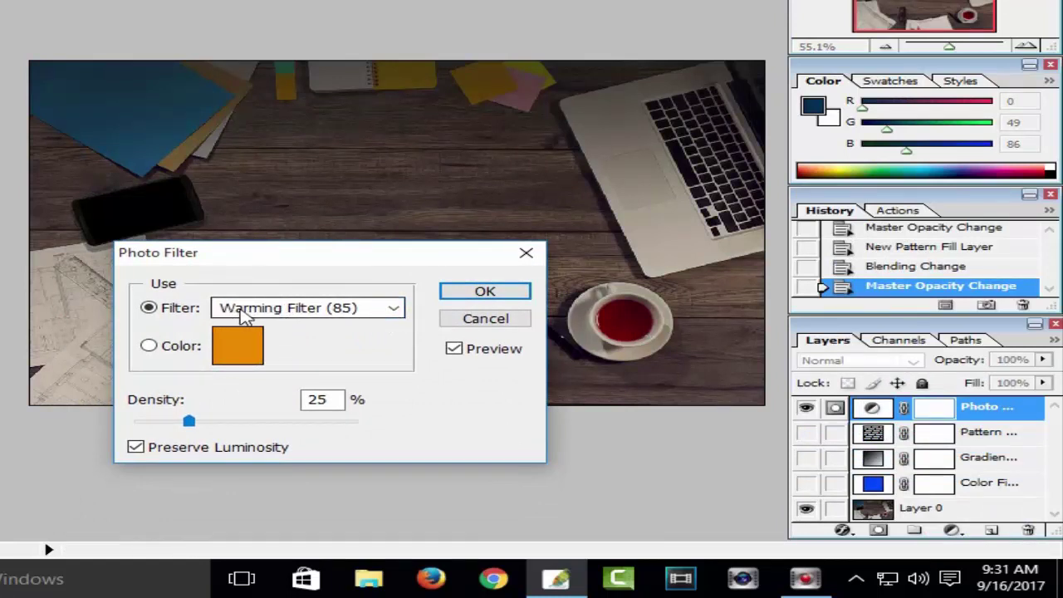
{"action": "left_click", "coordinate": [149, 347]}
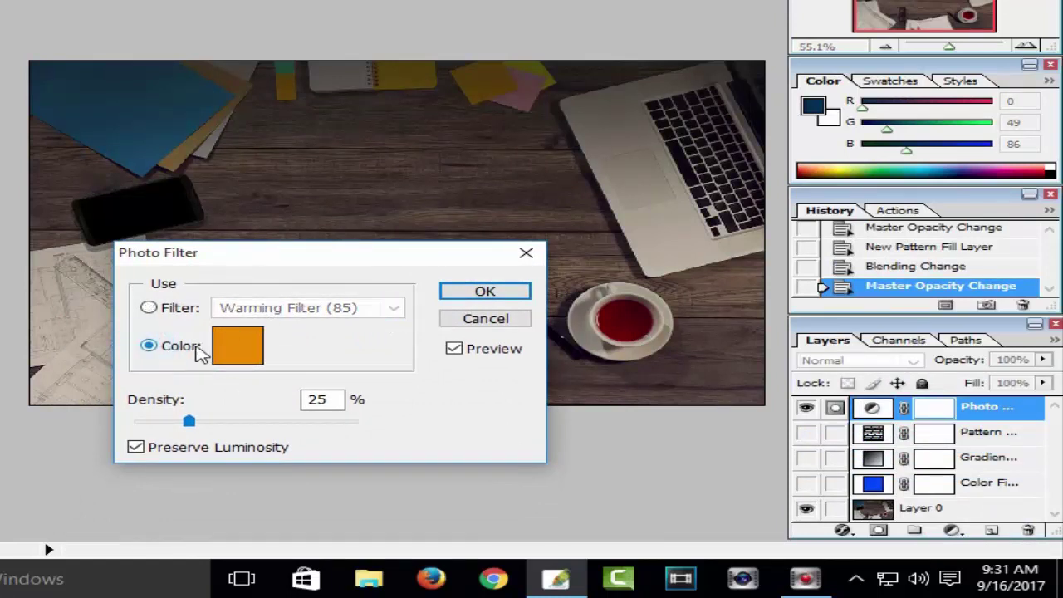
{"action": "left_click", "coordinate": [150, 309]}
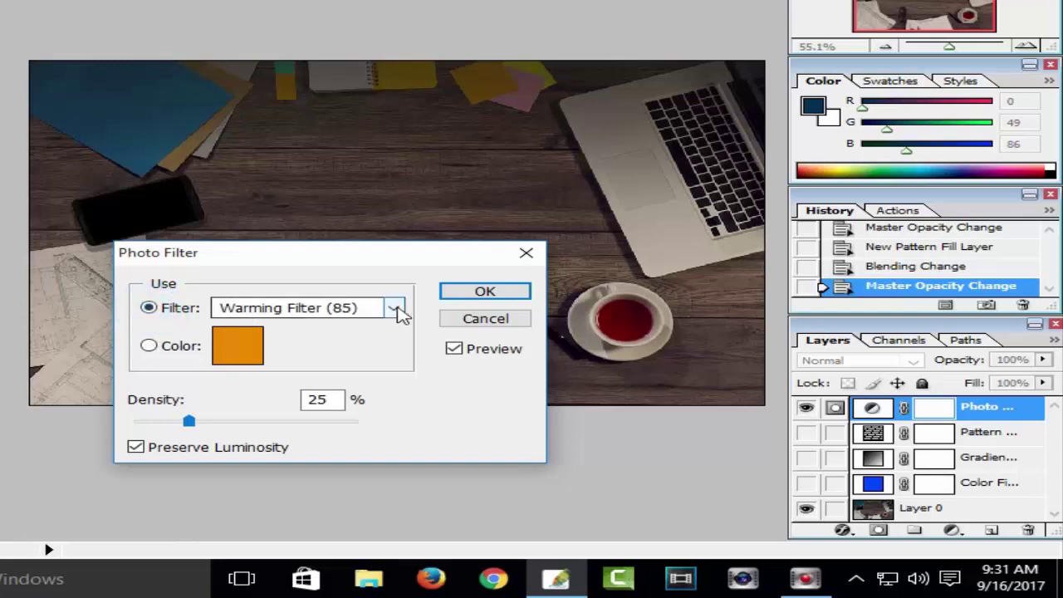
{"action": "left_click", "coordinate": [397, 308]}
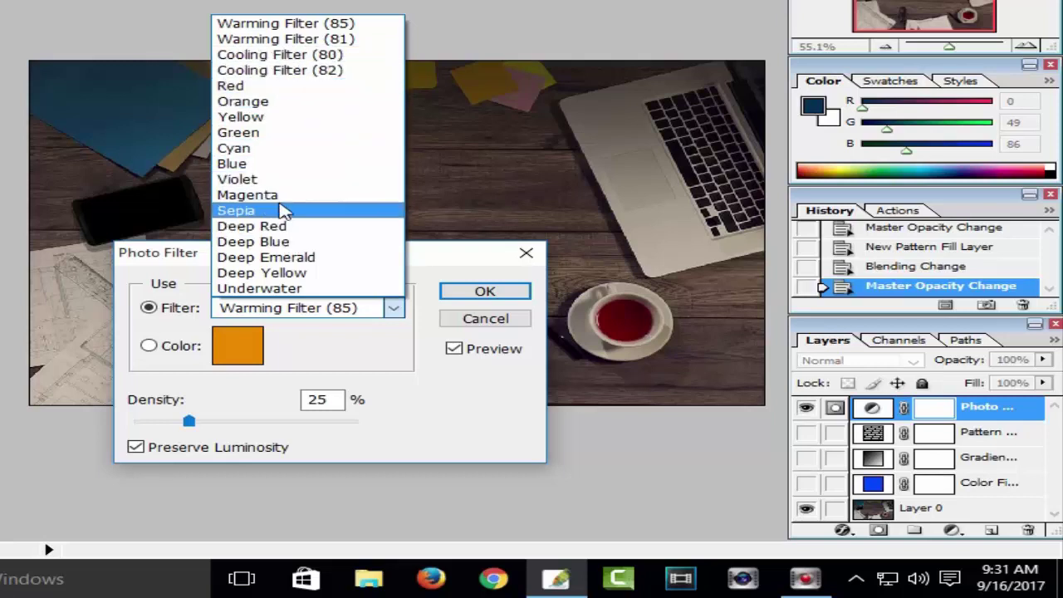
{"action": "left_click", "coordinate": [420, 366]}
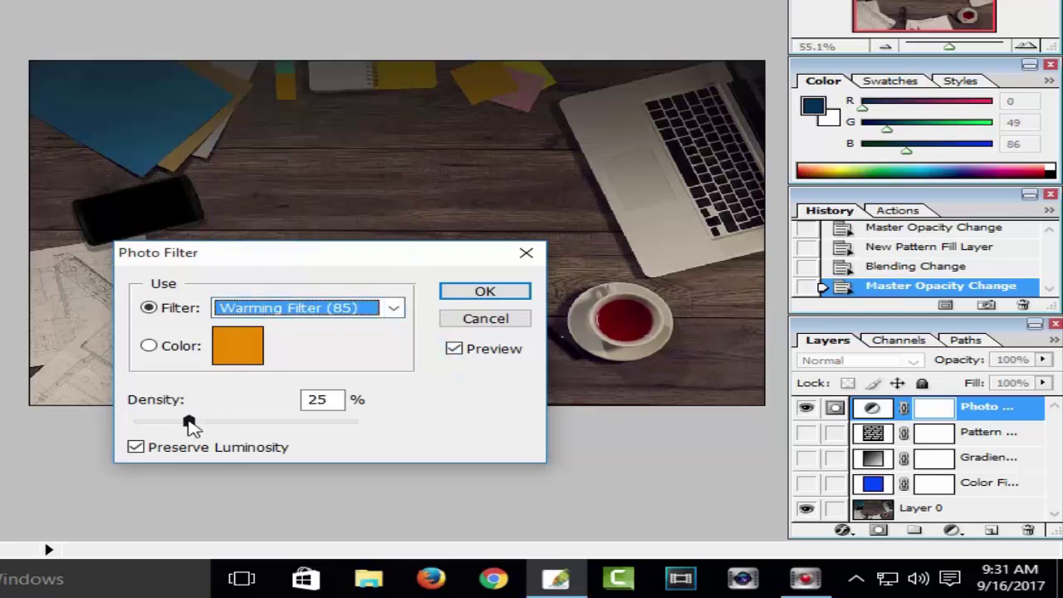
{"action": "left_click_drag", "start_coordinate": [190, 424], "coordinate": [282, 426]}
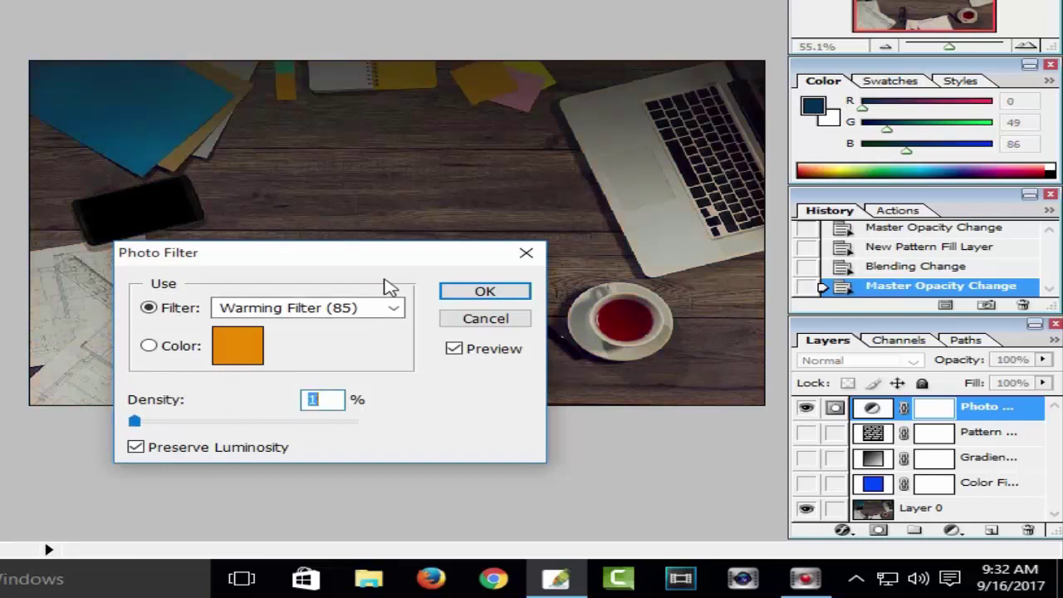
{"action": "left_click_drag", "start_coordinate": [295, 252], "coordinate": [365, 257]}
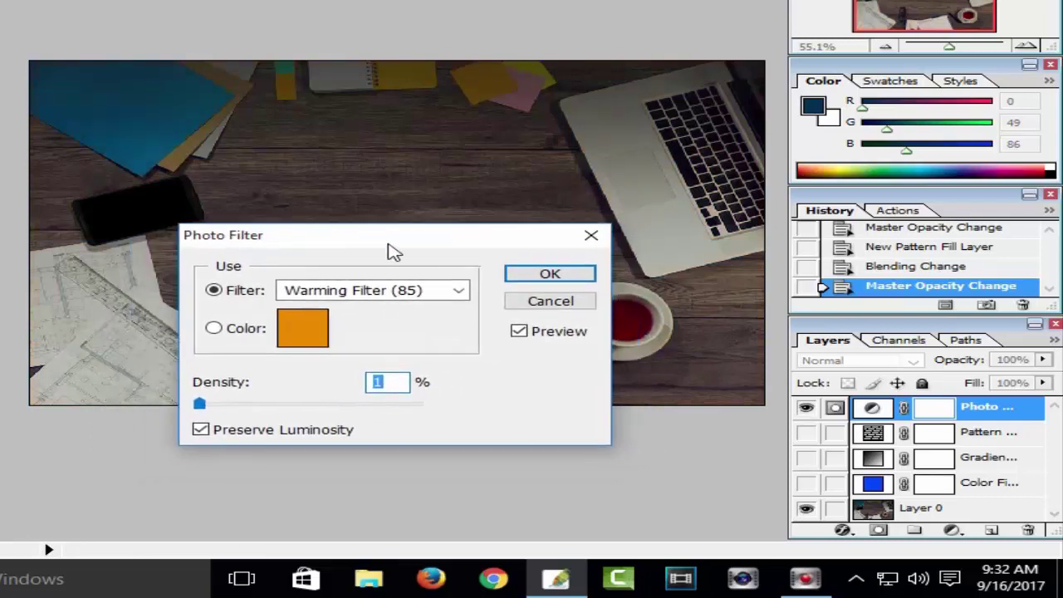
{"action": "left_click", "coordinate": [578, 251]}
{"action": "left_click", "coordinate": [951, 530]}
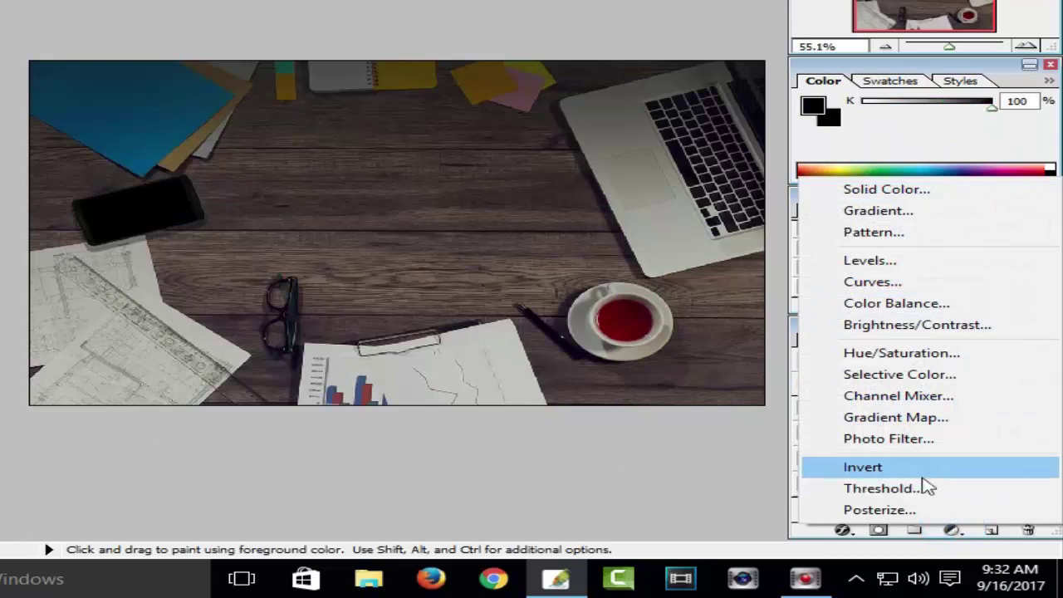
Step: Add an Invert layer in Linear Light at about half opacity, then hide it
{"action": "left_click", "coordinate": [864, 468]}
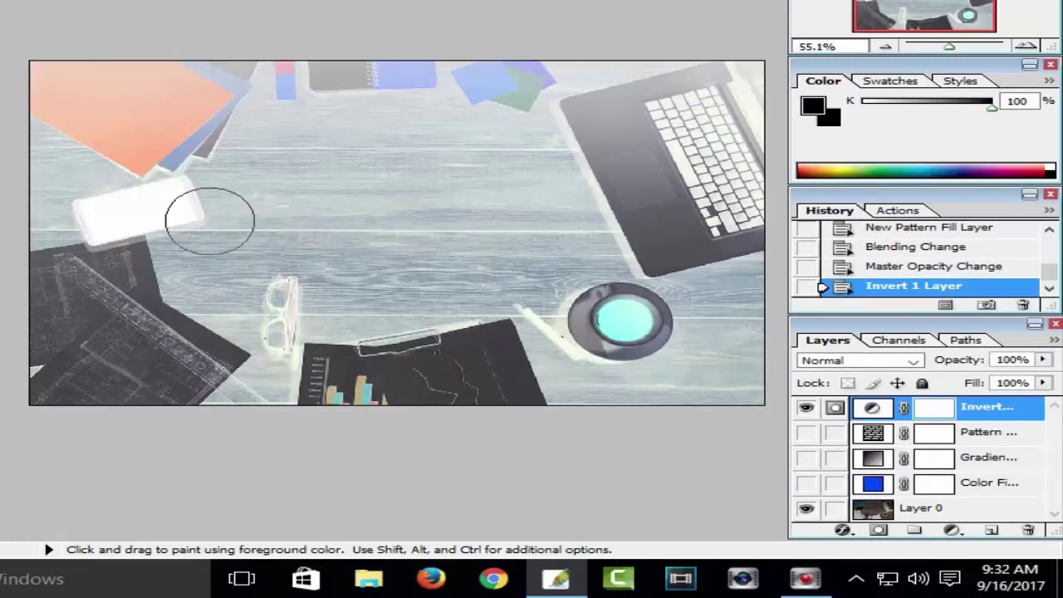
{"action": "left_click", "coordinate": [914, 363]}
{"action": "left_click", "coordinate": [858, 232]}
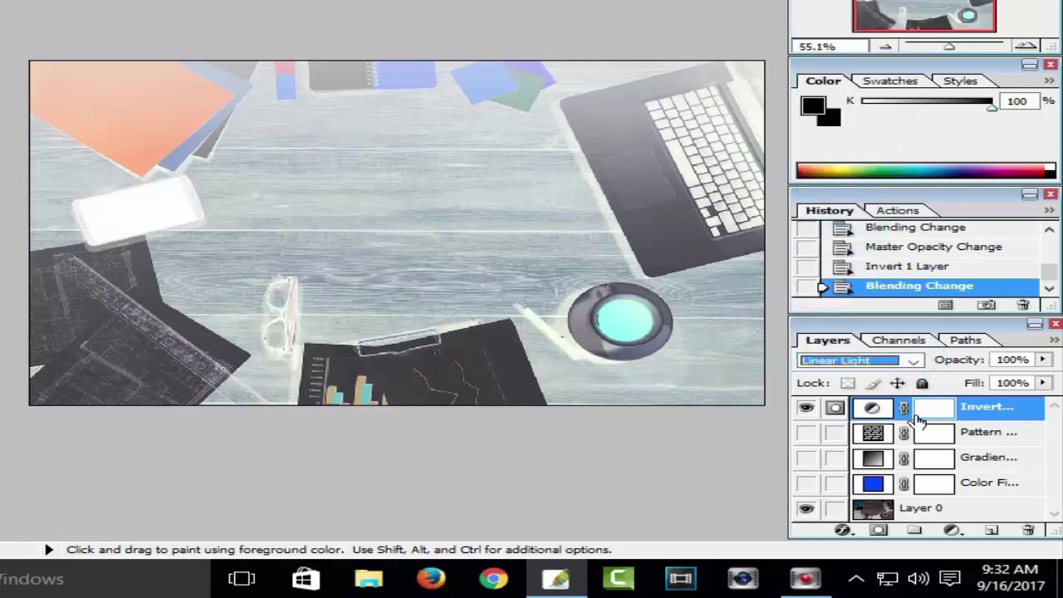
{"action": "left_click", "coordinate": [1041, 359]}
{"action": "mouse_move", "coordinate": [1038, 377]}
{"action": "left_mouse_down"}
{"action": "mouse_move", "coordinate": [978, 380]}
{"action": "mouse_move", "coordinate": [1040, 378]}
{"action": "left_mouse_up"}
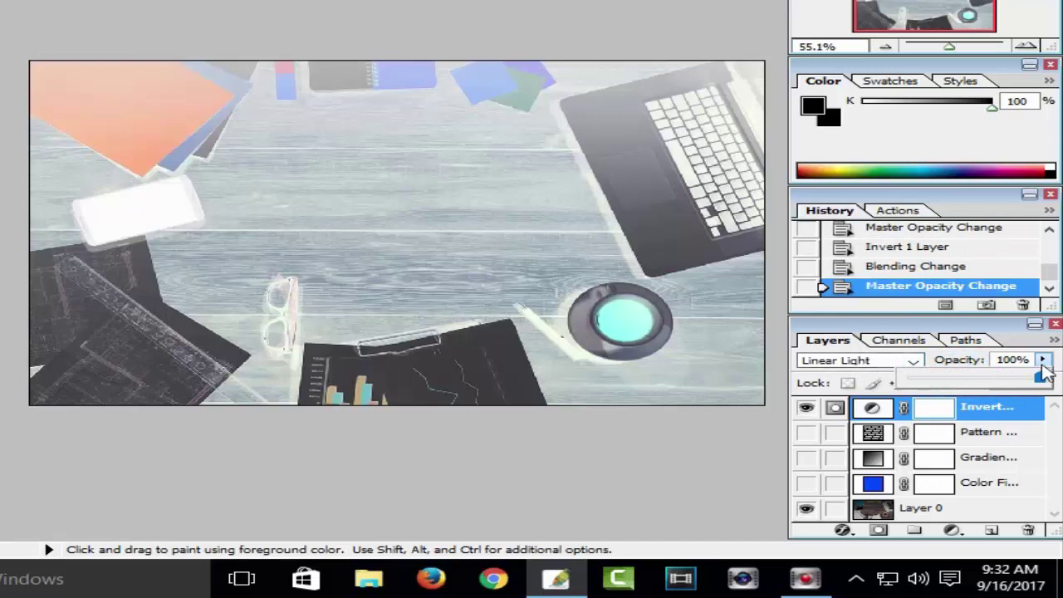
{"action": "key", "text": "Return"}
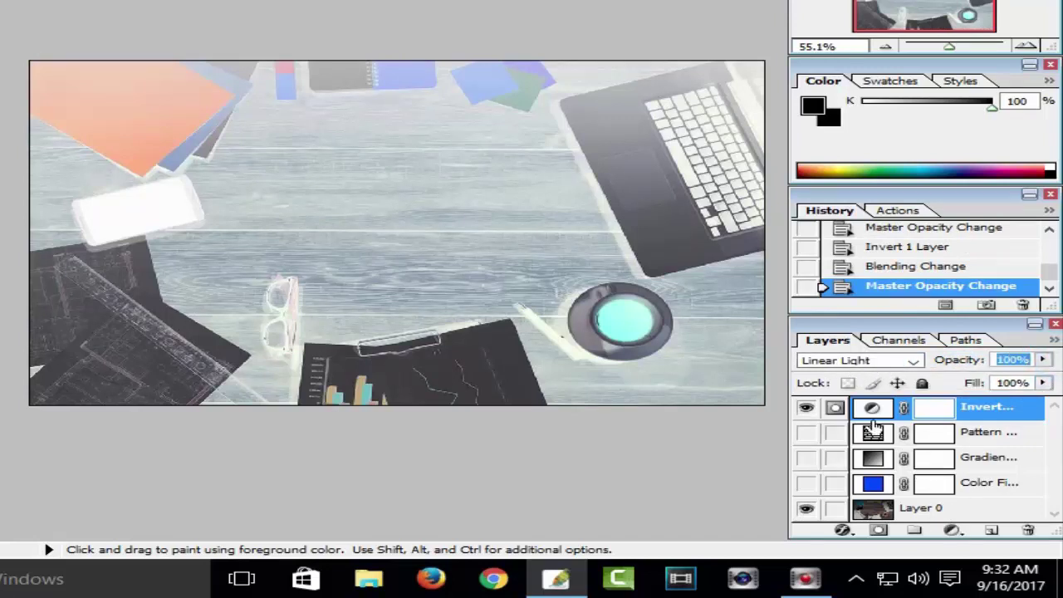
{"action": "left_click", "coordinate": [806, 408]}
{"action": "left_click", "coordinate": [953, 531]}
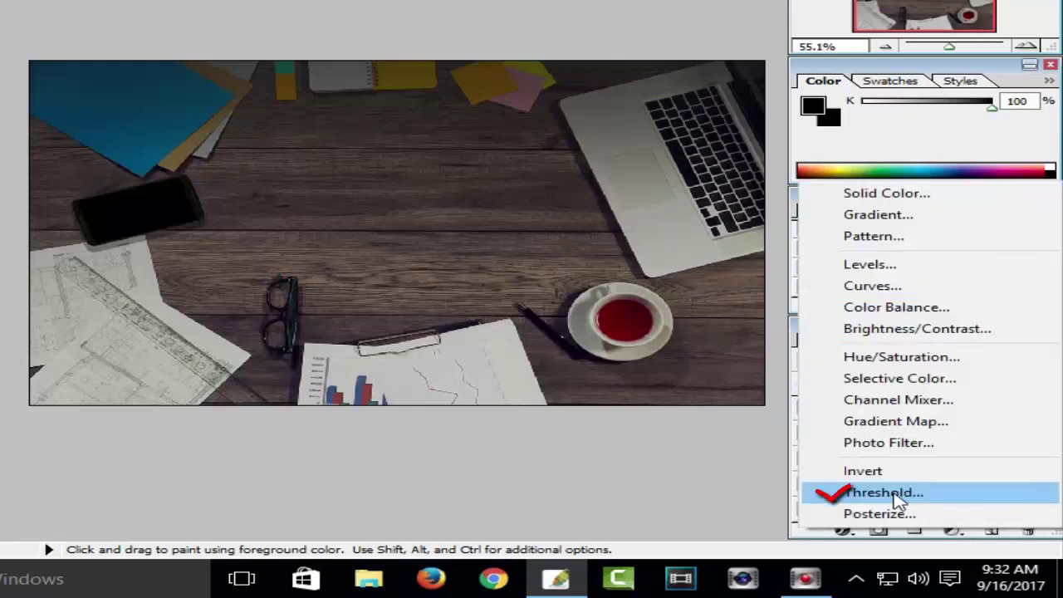
{"action": "left_click", "coordinate": [891, 492]}
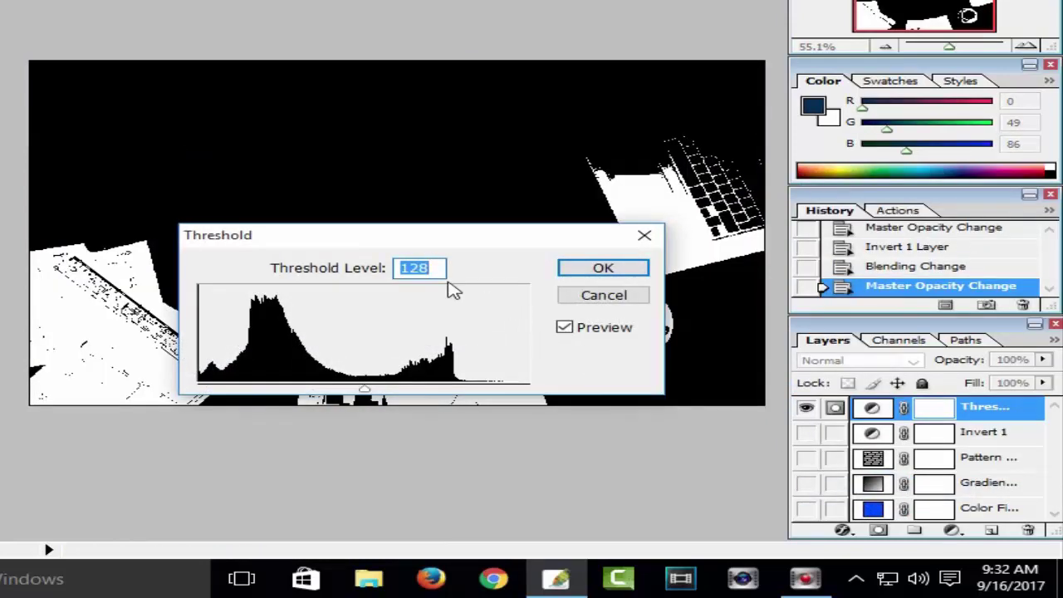
{"action": "mouse_move", "coordinate": [436, 243]}
{"action": "left_mouse_down"}
{"action": "mouse_move", "coordinate": [517, 372]}
{"action": "mouse_move", "coordinate": [516, 399]}
{"action": "mouse_move", "coordinate": [532, 218]}
{"action": "left_mouse_up"}
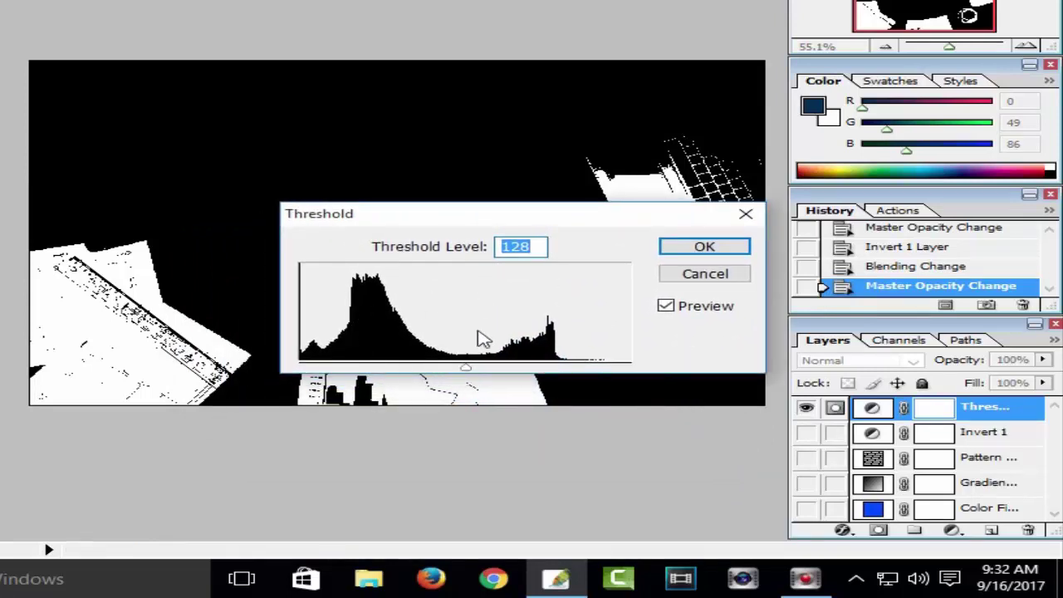
{"action": "mouse_move", "coordinate": [464, 368]}
{"action": "left_mouse_down"}
{"action": "mouse_move", "coordinate": [371, 360]}
{"action": "mouse_move", "coordinate": [523, 362]}
{"action": "mouse_move", "coordinate": [367, 361]}
{"action": "mouse_move", "coordinate": [387, 361]}
{"action": "left_mouse_up"}
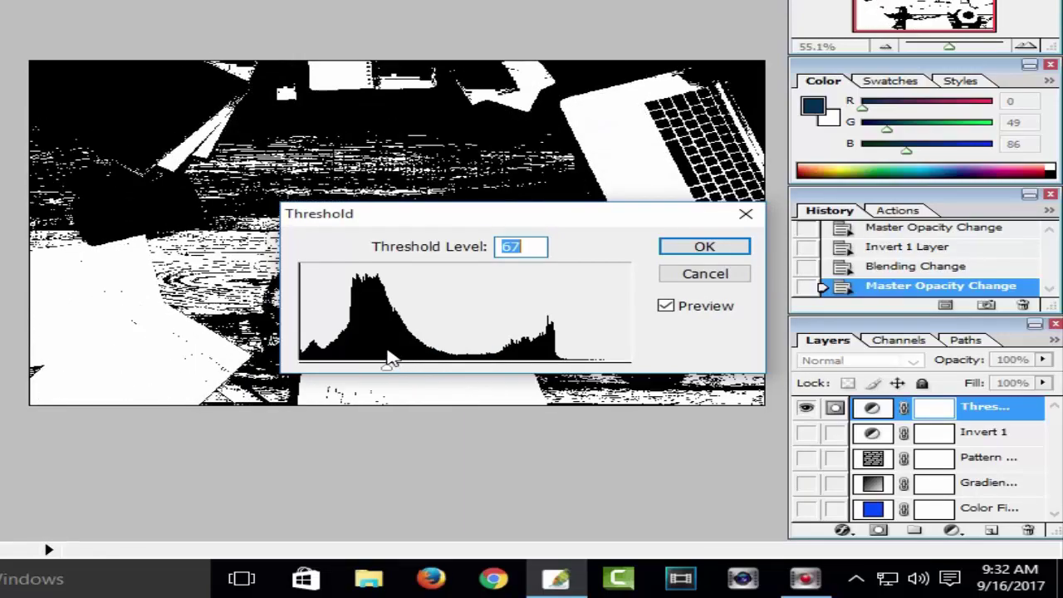
{"action": "mouse_move", "coordinate": [549, 228]}
{"action": "left_mouse_down"}
{"action": "mouse_move", "coordinate": [397, 295]}
{"action": "mouse_move", "coordinate": [496, 407]}
{"action": "mouse_move", "coordinate": [493, 236]}
{"action": "left_mouse_up"}
{"action": "left_click", "coordinate": [688, 237]}
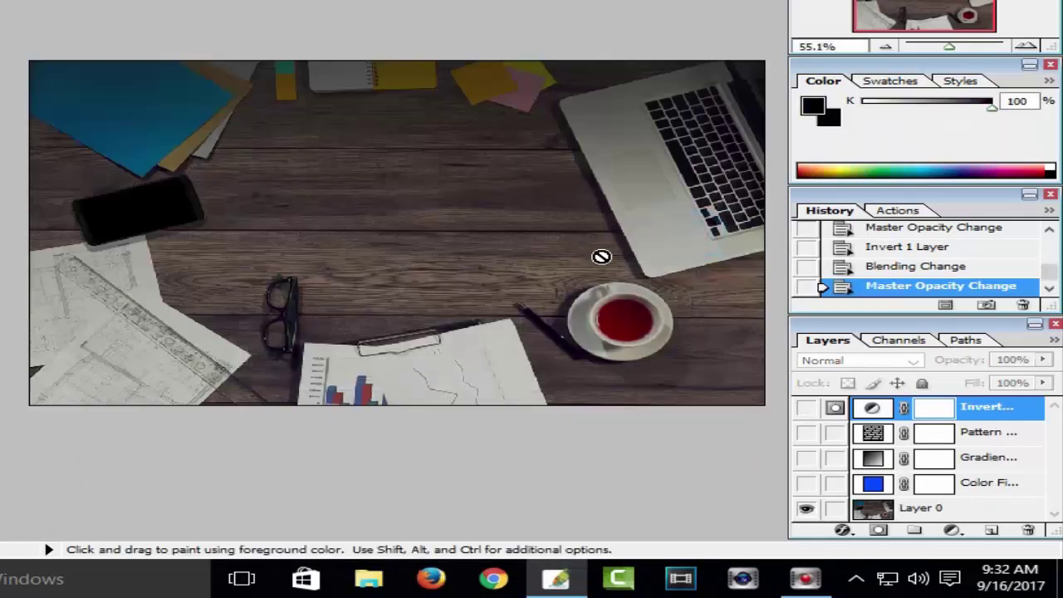
{"action": "left_click", "coordinate": [966, 530]}
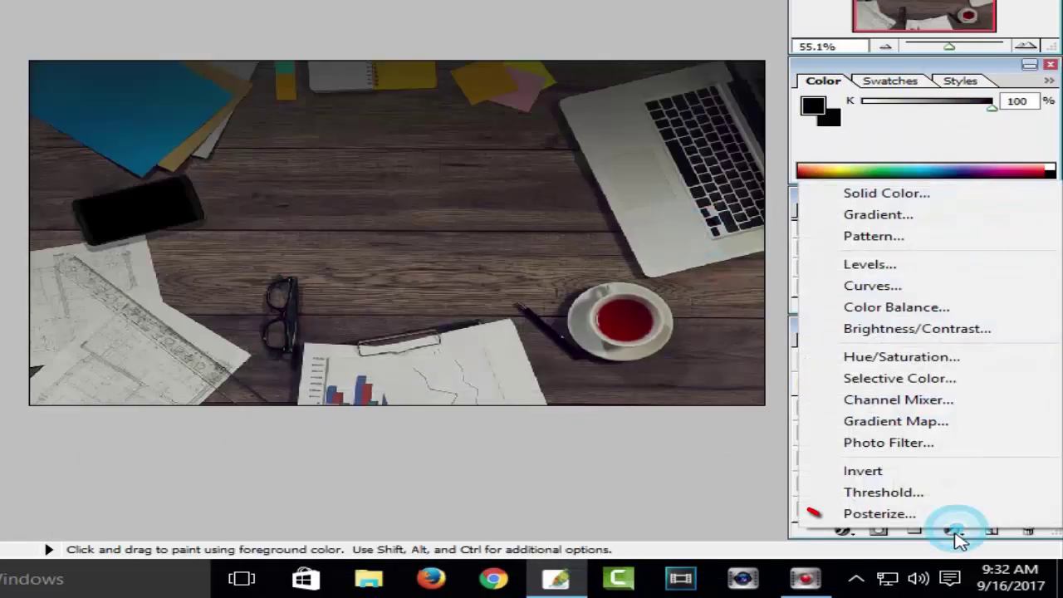
{"action": "left_click", "coordinate": [868, 515]}
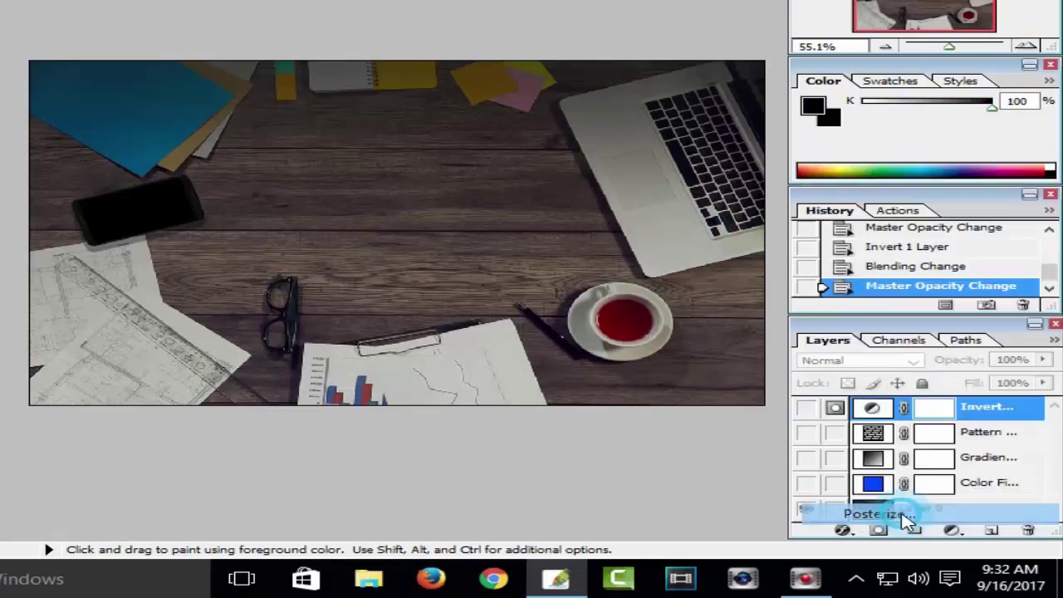
{"action": "left_click_drag", "start_coordinate": [397, 242], "coordinate": [438, 196]}
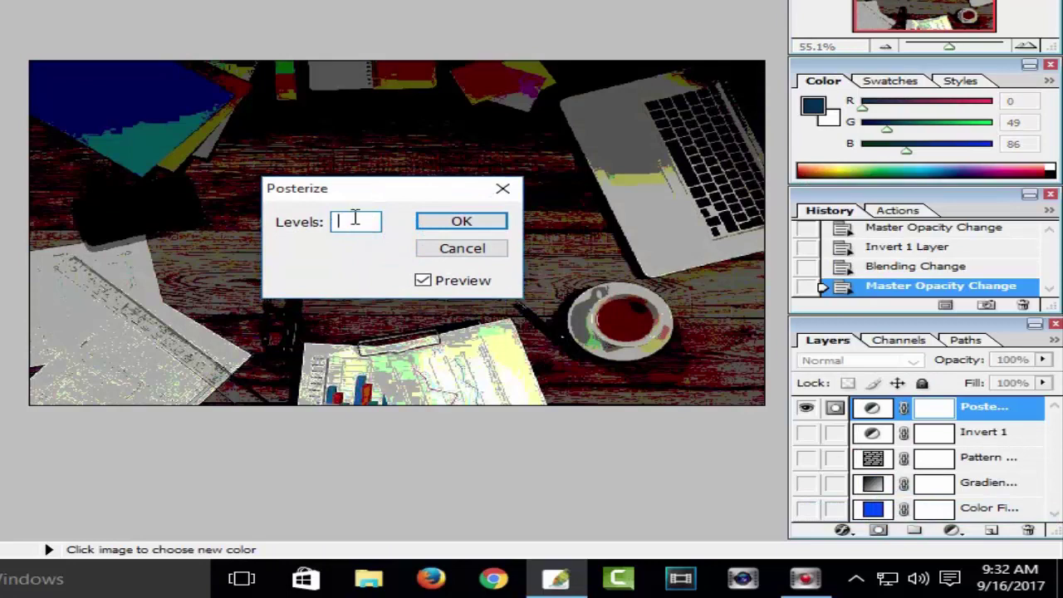
{"action": "type", "text": "5"}
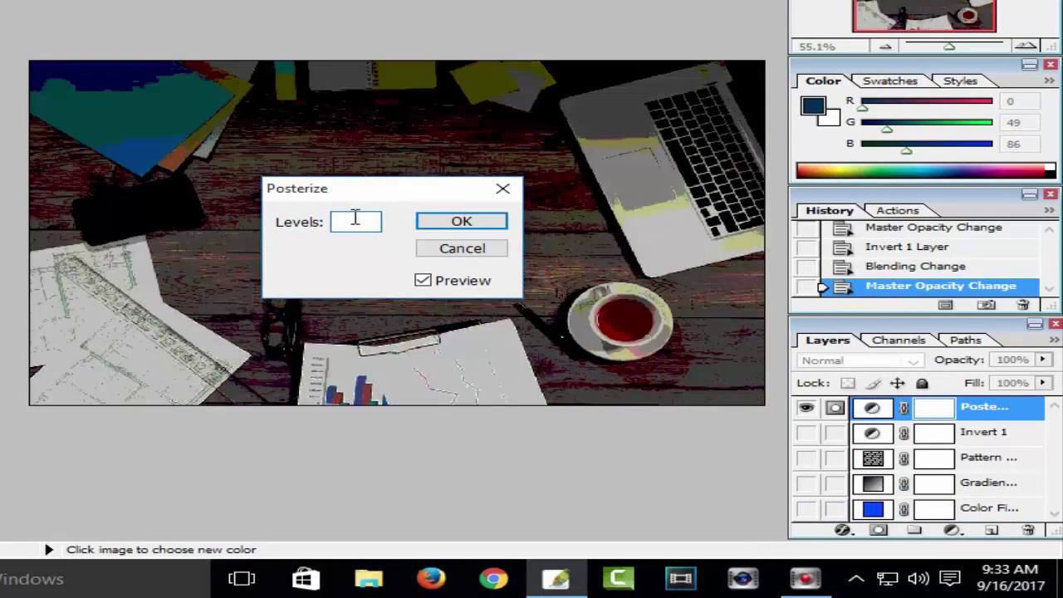
{"action": "type", "text": "8"}
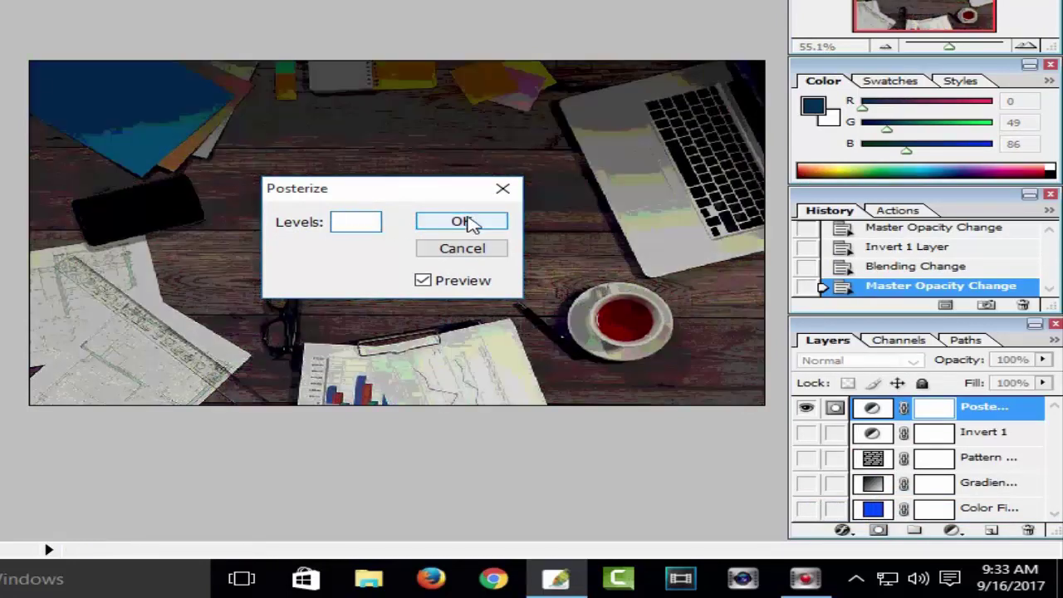
{"action": "key", "text": "Escape"}
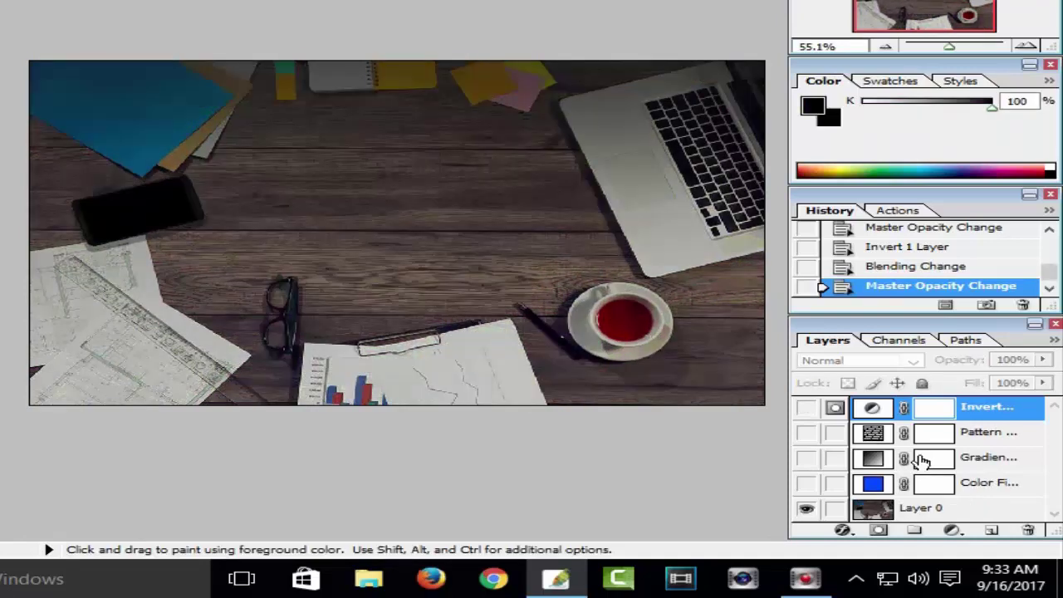
{"action": "key", "text": "ctrl+0"}
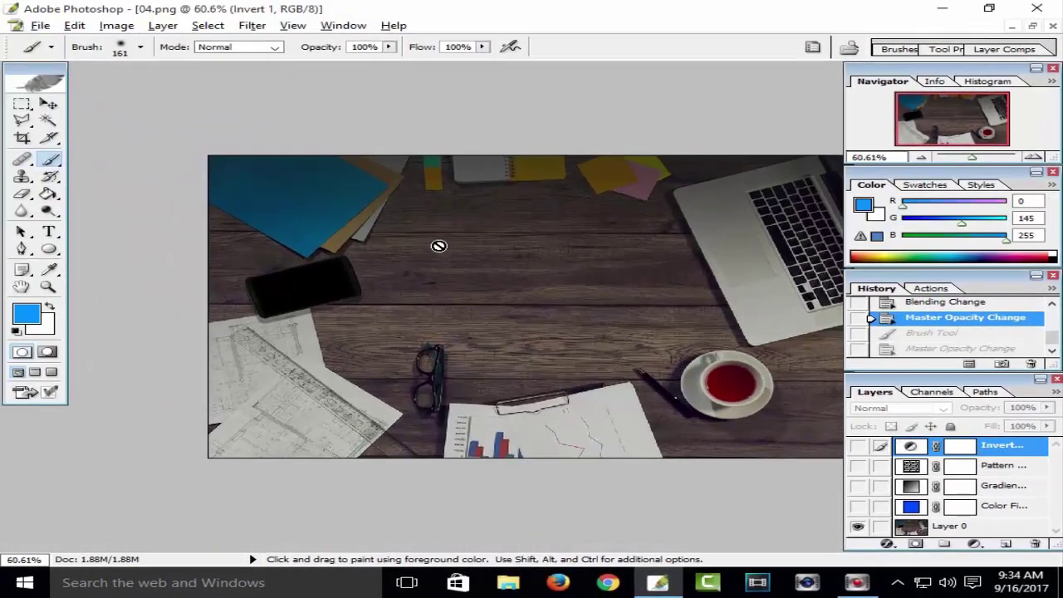
Step: Keep the Brush tool active and add a new empty layer above Layer 0
{"action": "left_click", "coordinate": [49, 197]}
{"action": "right_click", "coordinate": [49, 197]}
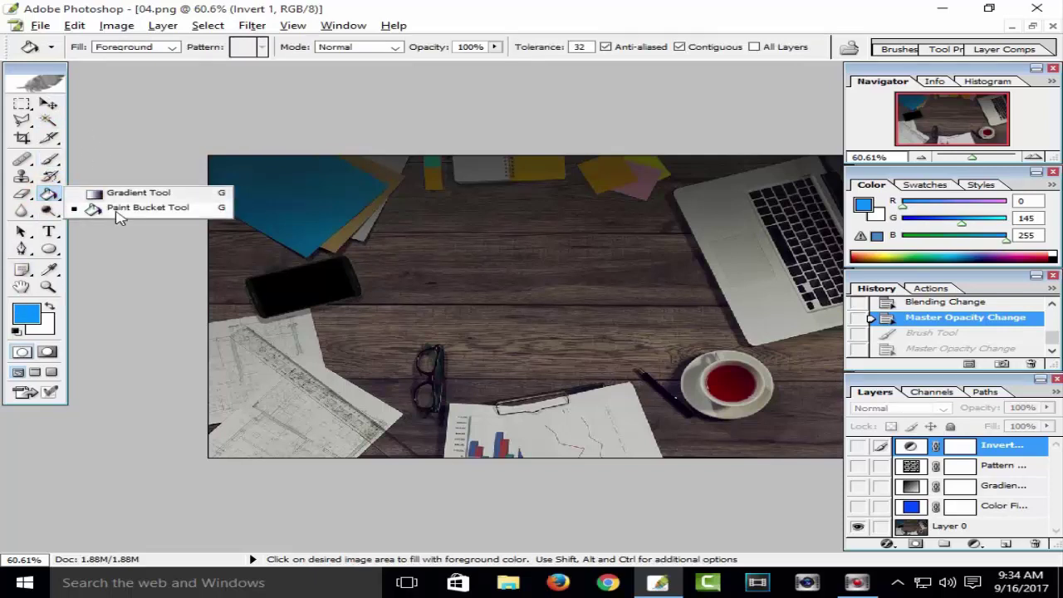
{"action": "left_click", "coordinate": [49, 161]}
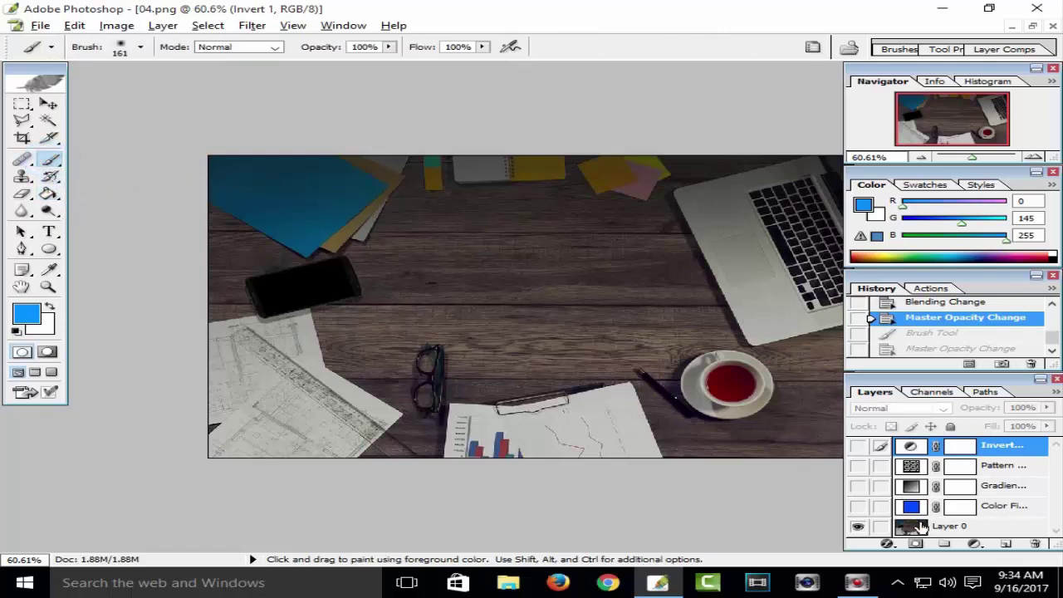
{"action": "left_click", "coordinate": [947, 529]}
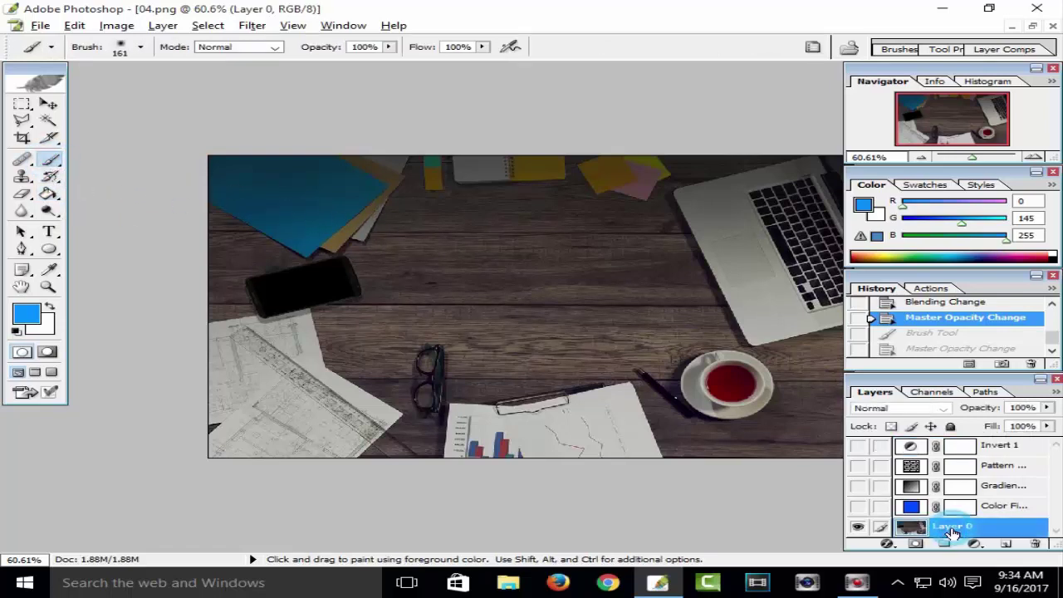
{"action": "left_click", "coordinate": [1006, 544]}
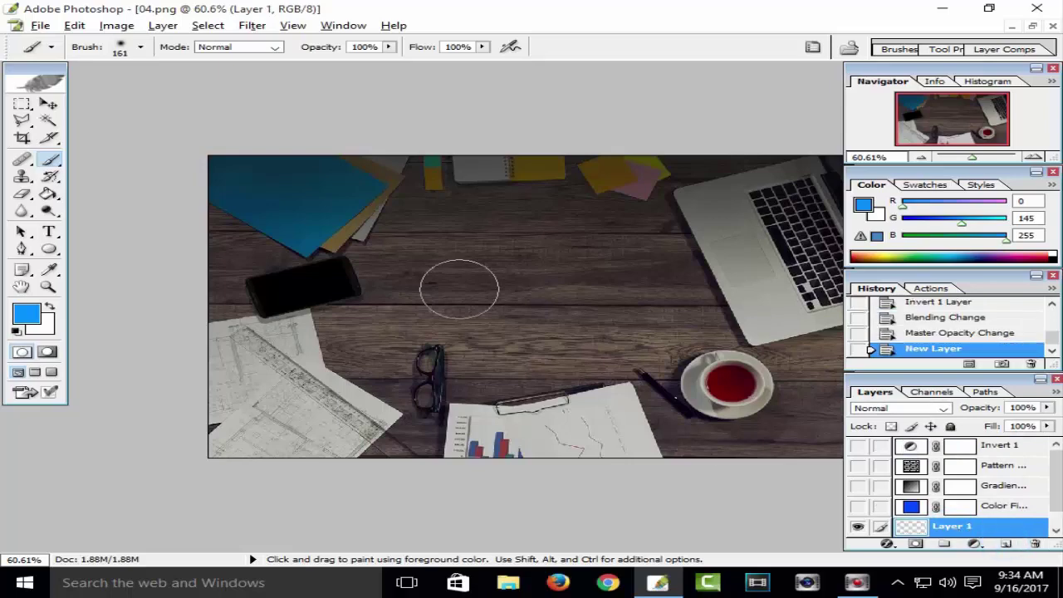
Step: Set the foreground colour to pink R255 G0 B90 and paint broad strokes across the desk
{"action": "left_click", "coordinate": [25, 313]}
{"action": "left_click", "coordinate": [679, 297]}
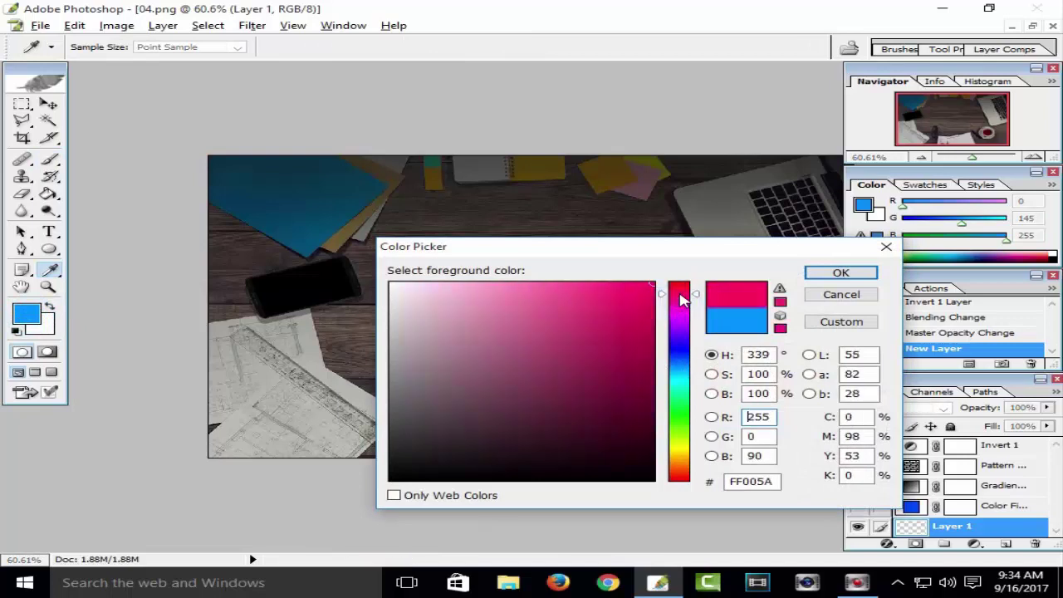
{"action": "left_click", "coordinate": [840, 274]}
{"action": "key", "text": "b"}
{"action": "mouse_move", "coordinate": [551, 278]}
{"action": "left_mouse_down"}
{"action": "mouse_move", "coordinate": [629, 230]}
{"action": "mouse_move", "coordinate": [503, 280]}
{"action": "mouse_move", "coordinate": [503, 296]}
{"action": "mouse_move", "coordinate": [474, 280]}
{"action": "left_mouse_up"}
{"action": "mouse_move", "coordinate": [307, 254]}
{"action": "left_mouse_down"}
{"action": "mouse_move", "coordinate": [297, 240]}
{"action": "mouse_move", "coordinate": [389, 325]}
{"action": "mouse_move", "coordinate": [540, 289]}
{"action": "mouse_move", "coordinate": [349, 237]}
{"action": "mouse_move", "coordinate": [343, 292]}
{"action": "mouse_move", "coordinate": [368, 335]}
{"action": "mouse_move", "coordinate": [586, 304]}
{"action": "mouse_move", "coordinate": [789, 249]}
{"action": "left_mouse_up"}
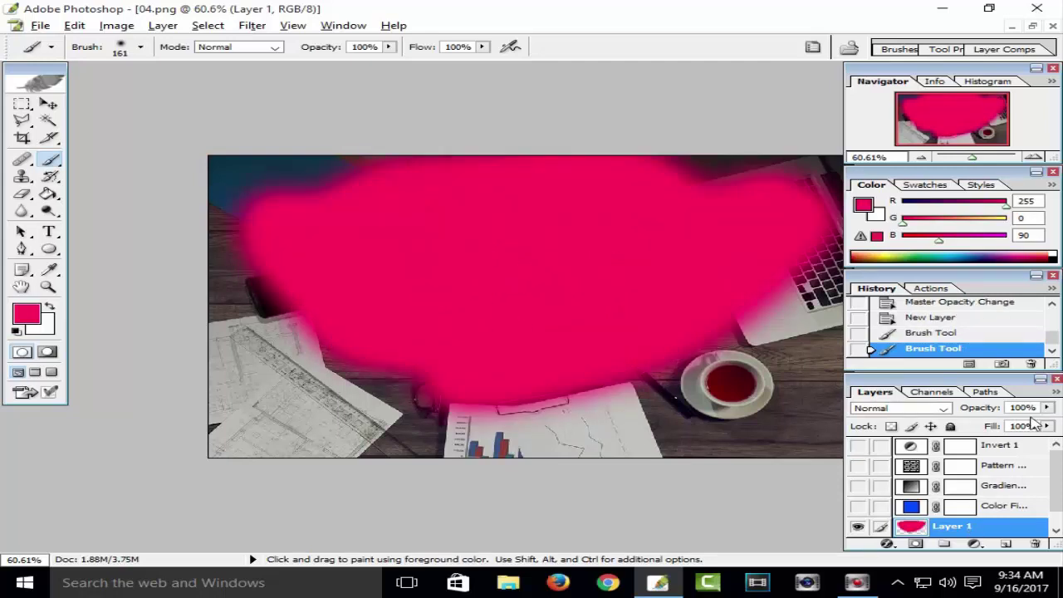
Step: Try Hard Light, then set Layer 1 to Soft Light at 78% opacity
{"action": "left_click", "coordinate": [943, 407]}
{"action": "left_click", "coordinate": [885, 290]}
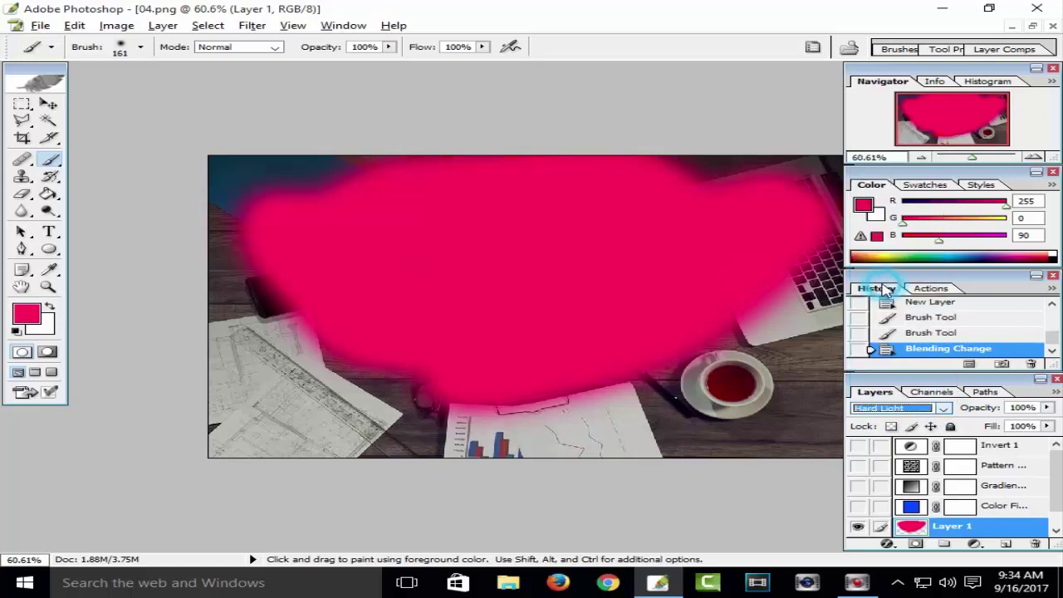
{"action": "left_click", "coordinate": [943, 407]}
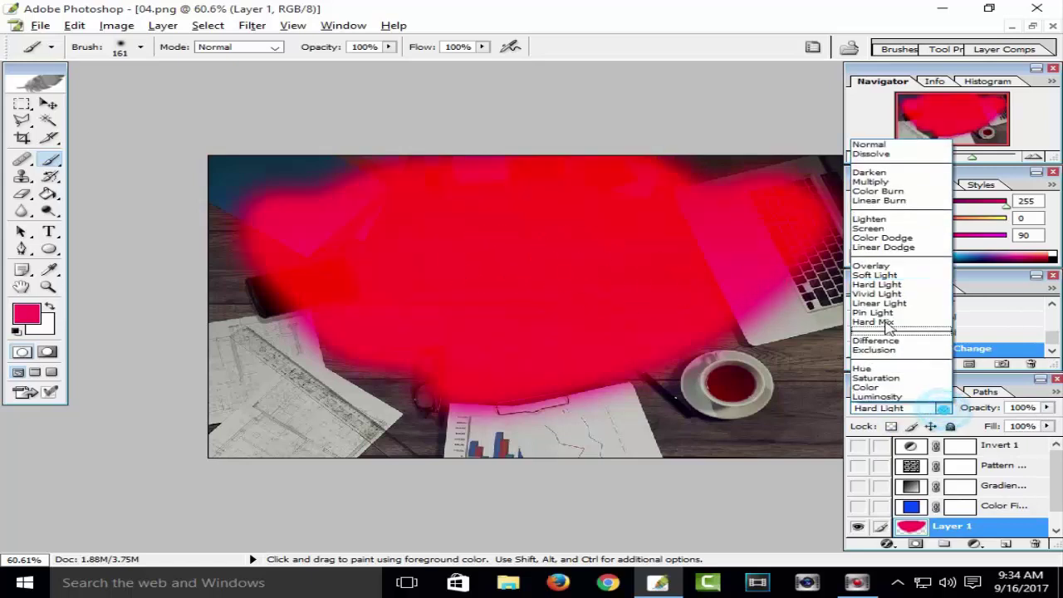
{"action": "left_click", "coordinate": [886, 279]}
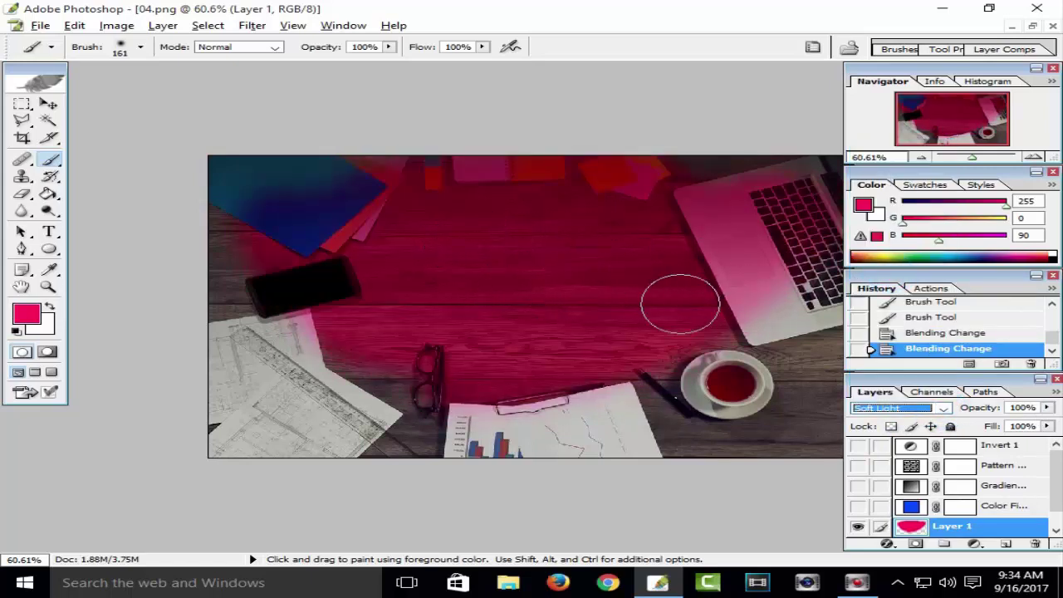
{"action": "left_click", "coordinate": [1048, 407]}
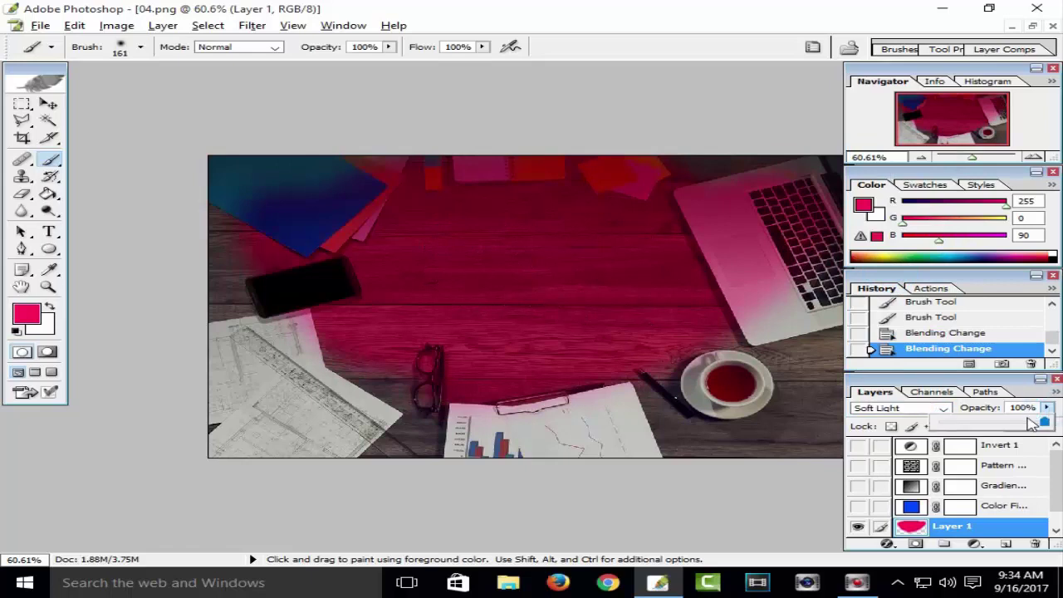
{"action": "left_click_drag", "start_coordinate": [1045, 424], "coordinate": [1022, 425]}
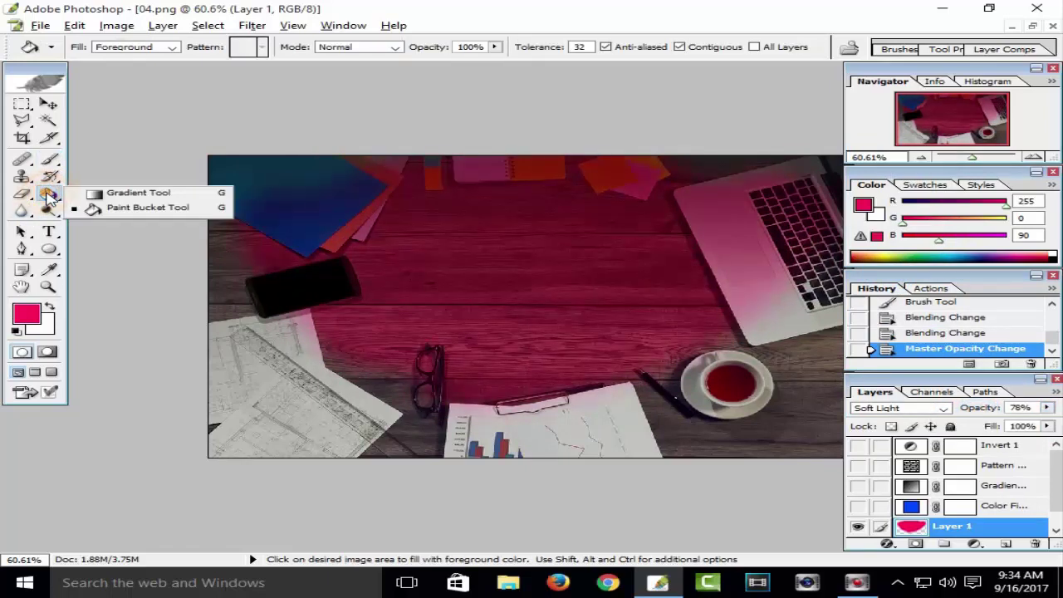
Step: Switch to the Gradient tool and redraw a blue gradient on Layer 1 until blue-violet covers the top-left
{"action": "left_click_drag", "start_coordinate": [49, 196], "coordinate": [83, 190]}
{"action": "left_click_drag", "start_coordinate": [386, 217], "coordinate": [475, 341]}
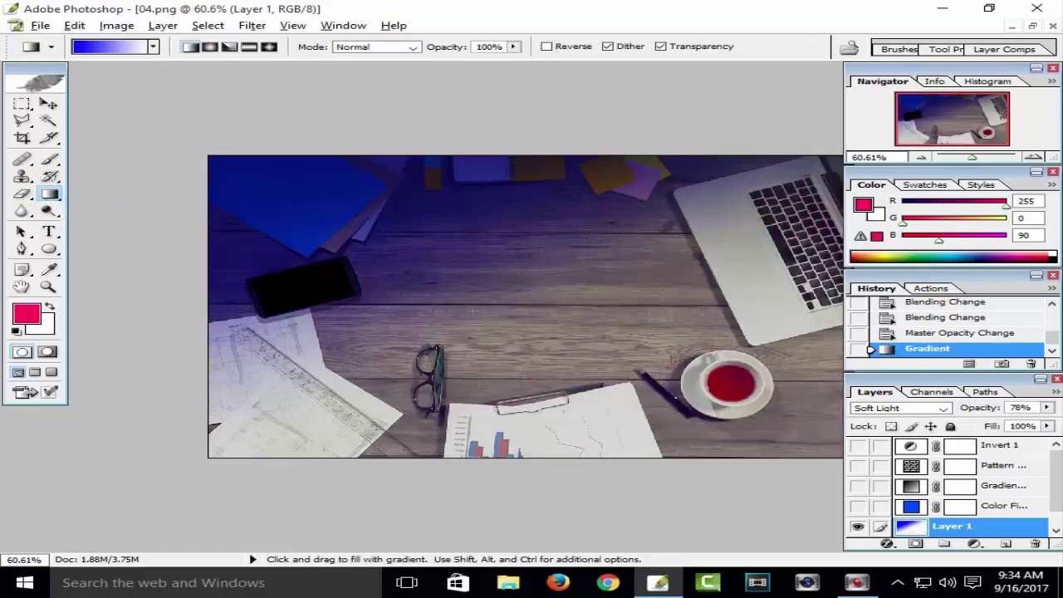
{"action": "left_click_drag", "start_coordinate": [461, 252], "coordinate": [669, 278]}
{"action": "left_click_drag", "start_coordinate": [693, 324], "coordinate": [554, 261]}
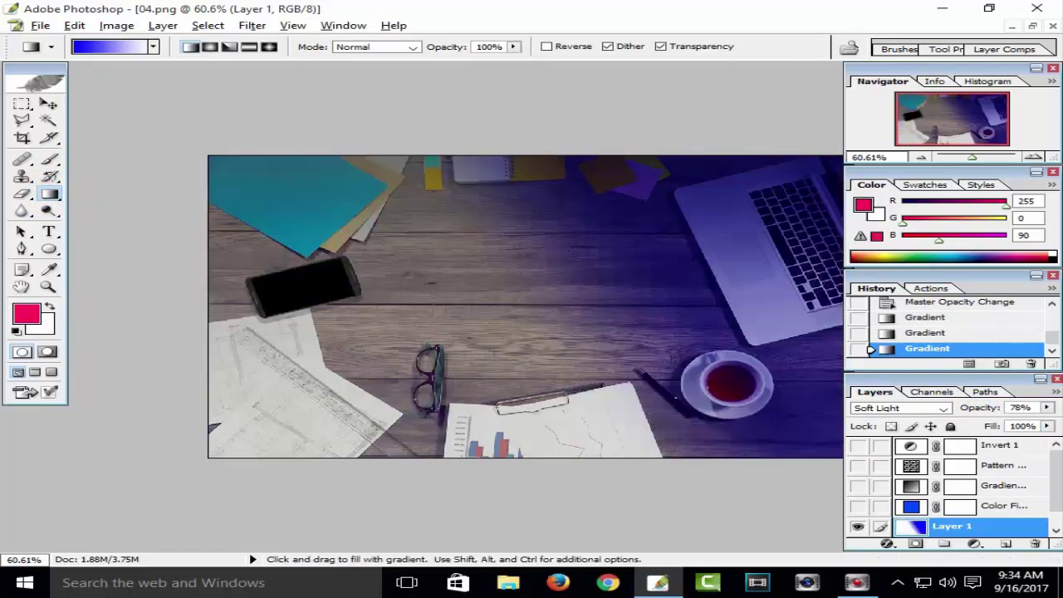
{"action": "left_click_drag", "start_coordinate": [489, 275], "coordinate": [519, 287]}
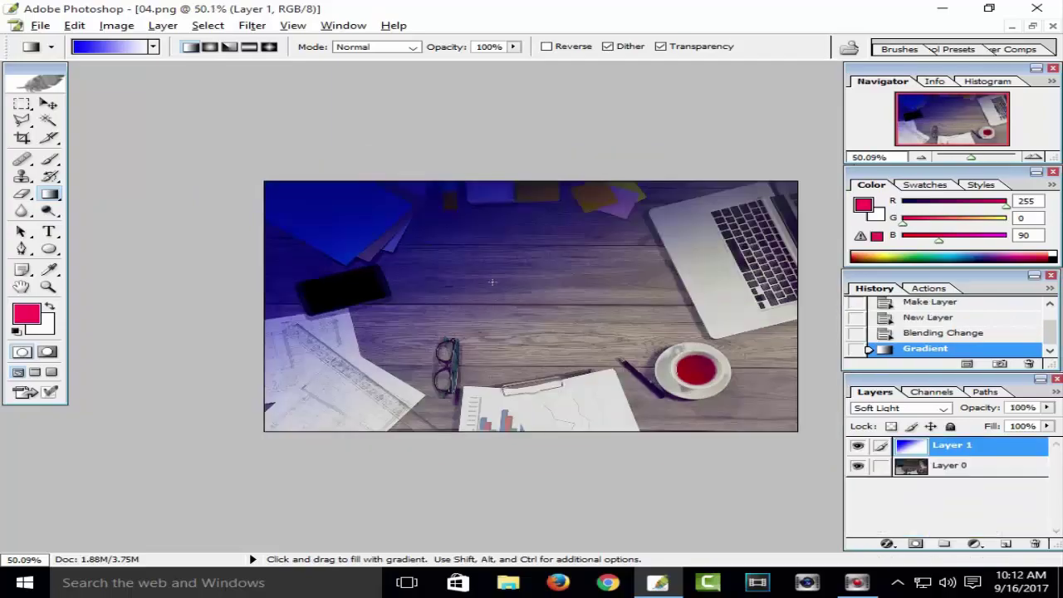